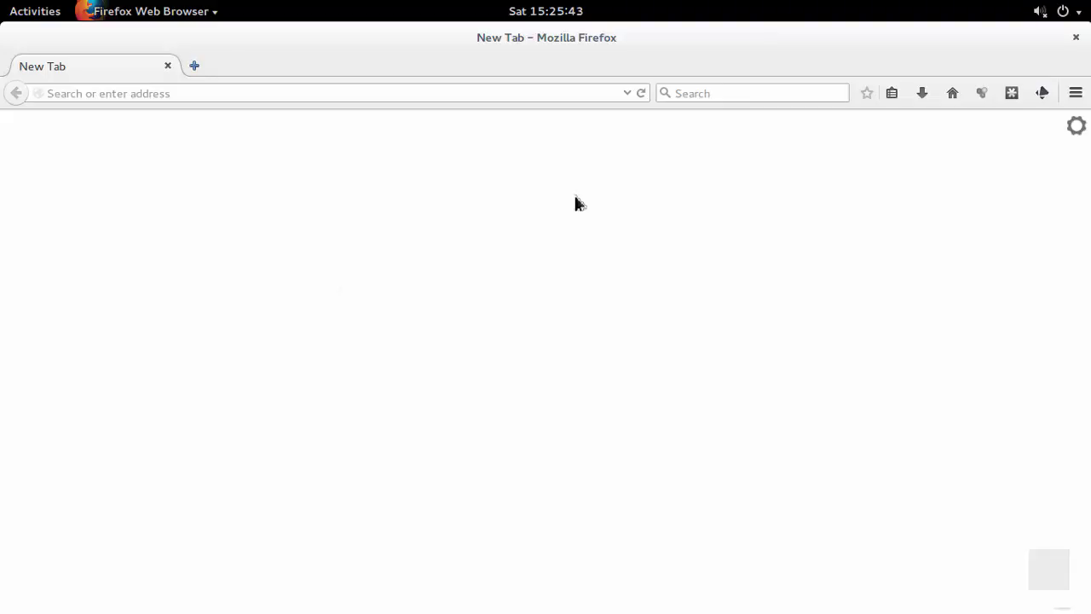
Search DuckDuckGo for 'free php hosting' and scan the list of hosting providers.
{"action": "left_click", "coordinate": [694, 93]}
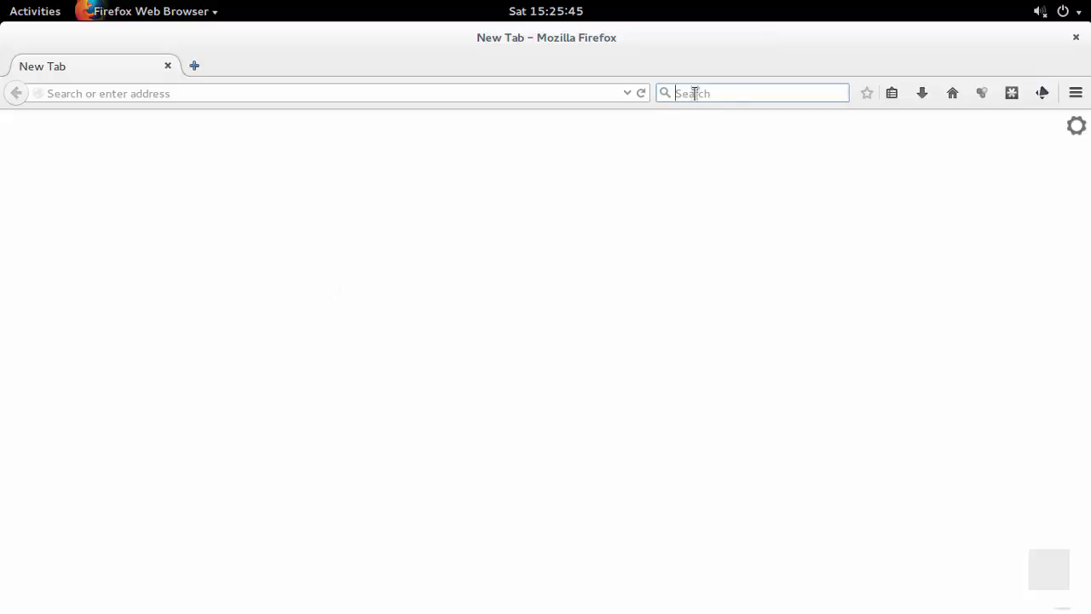
{"action": "type", "text": "free"}
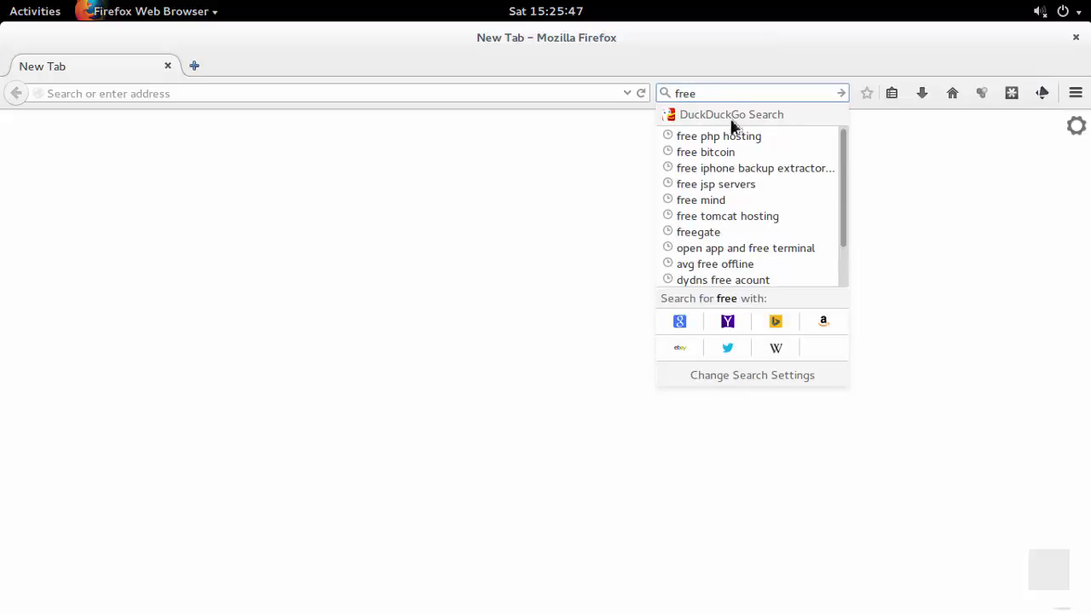
{"action": "left_click", "coordinate": [744, 136]}
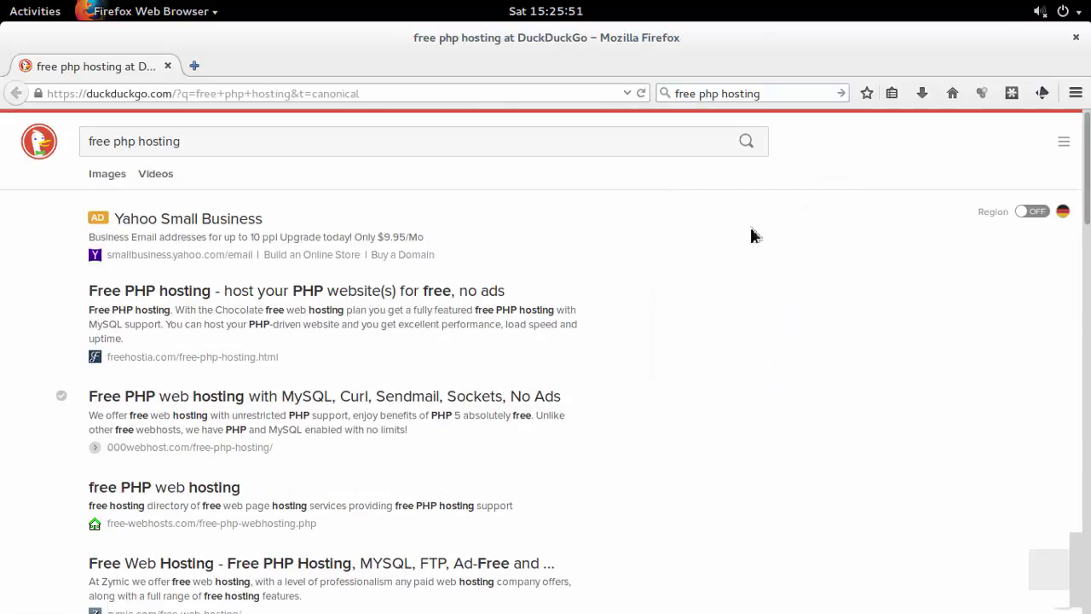
{"action": "scroll", "coordinate": [752, 235], "scroll_direction": "down", "scroll_amount": 4}
{"action": "scroll", "coordinate": [751, 237], "scroll_direction": "down", "scroll_amount": 3}
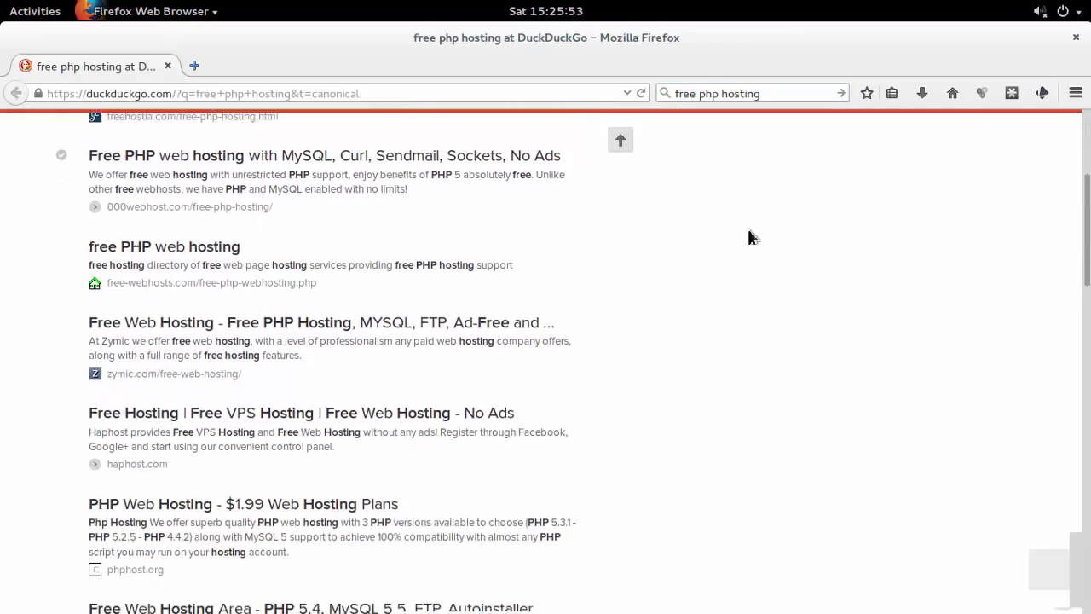
{"action": "scroll", "coordinate": [752, 237], "scroll_direction": "down", "scroll_amount": 3}
{"action": "scroll", "coordinate": [752, 237], "scroll_direction": "down", "scroll_amount": 4}
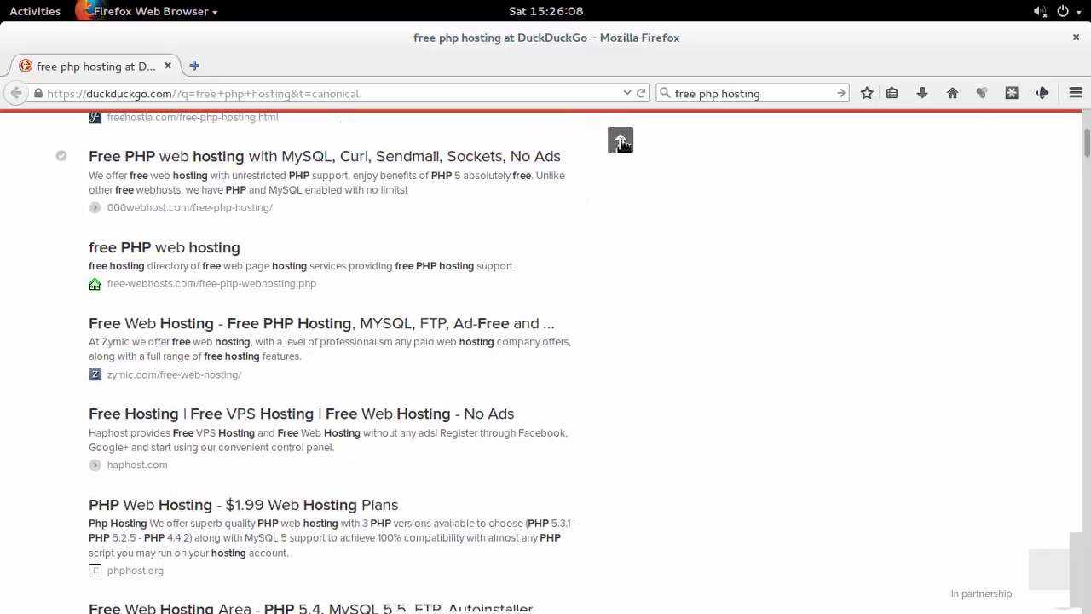
{"action": "left_click", "coordinate": [620, 139]}
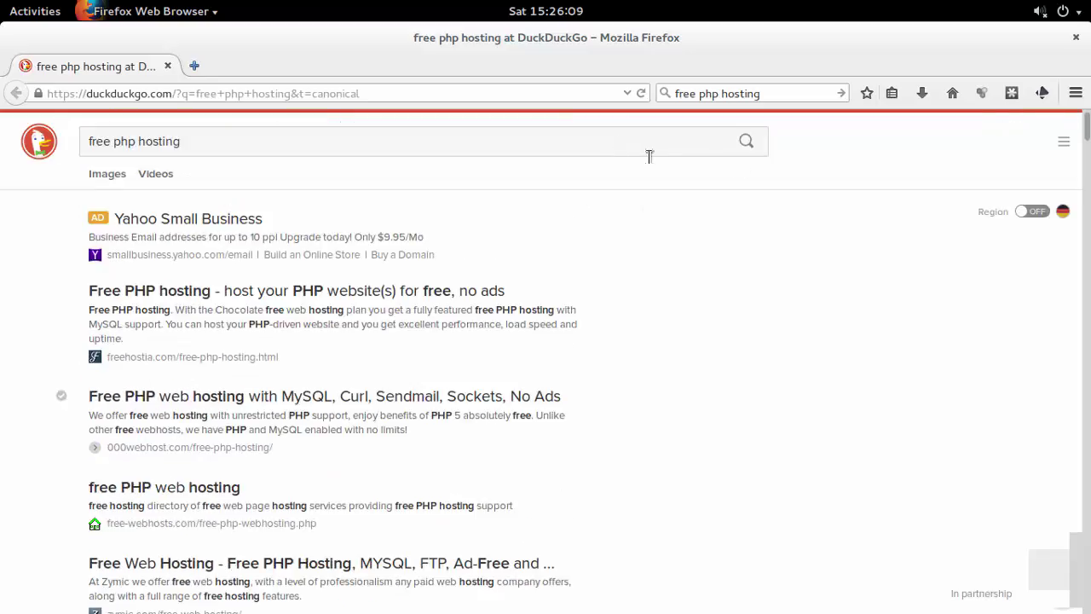
Load 000webhost.com in a new tab.
{"action": "left_click", "coordinate": [195, 65]}
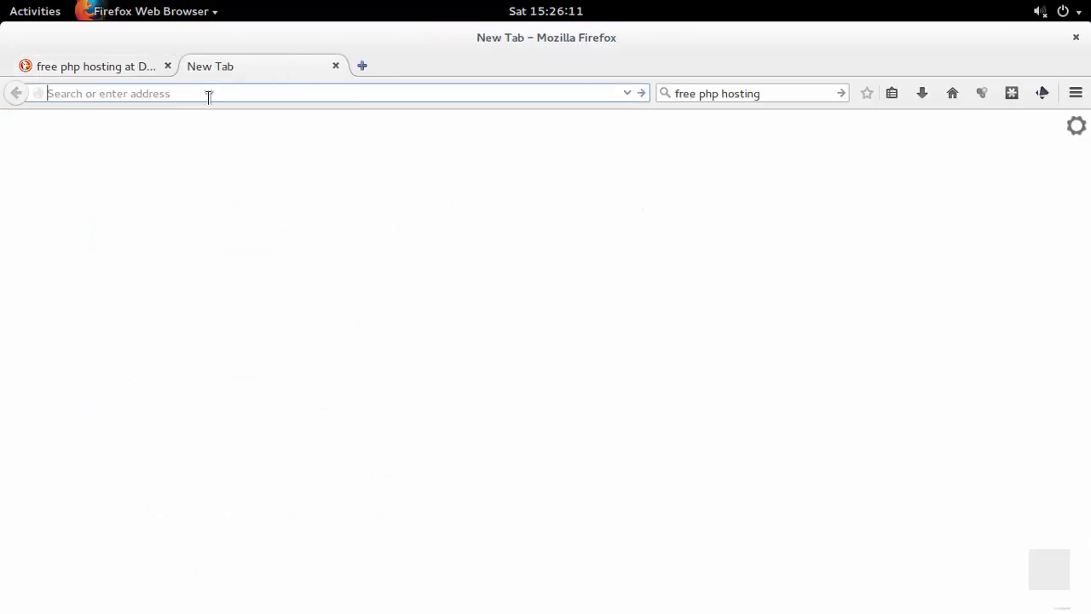
{"action": "type", "text": "000webhost.com/"}
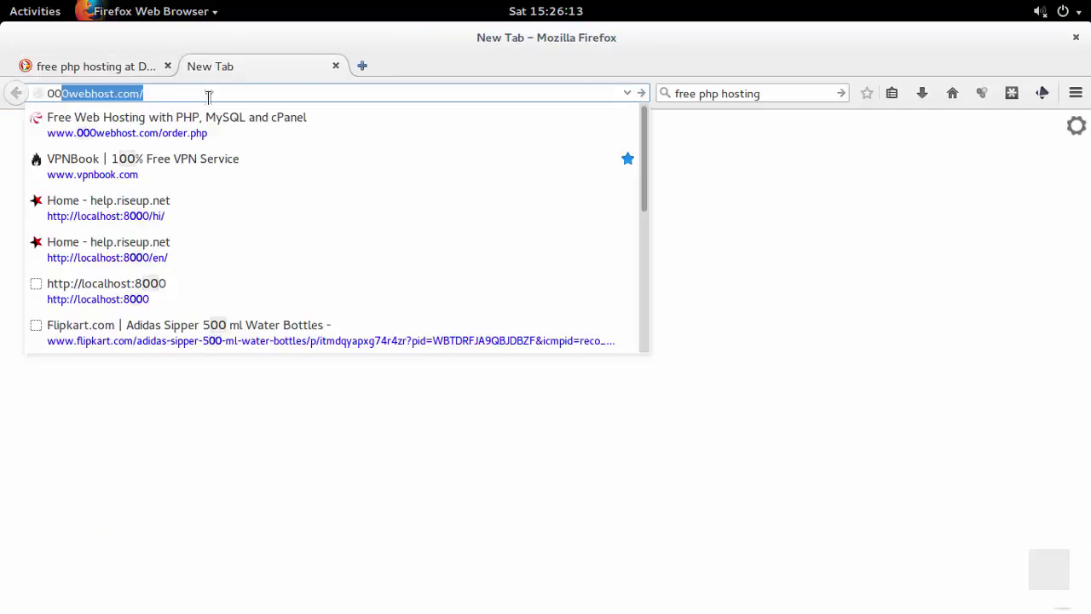
{"action": "key", "text": "Return"}
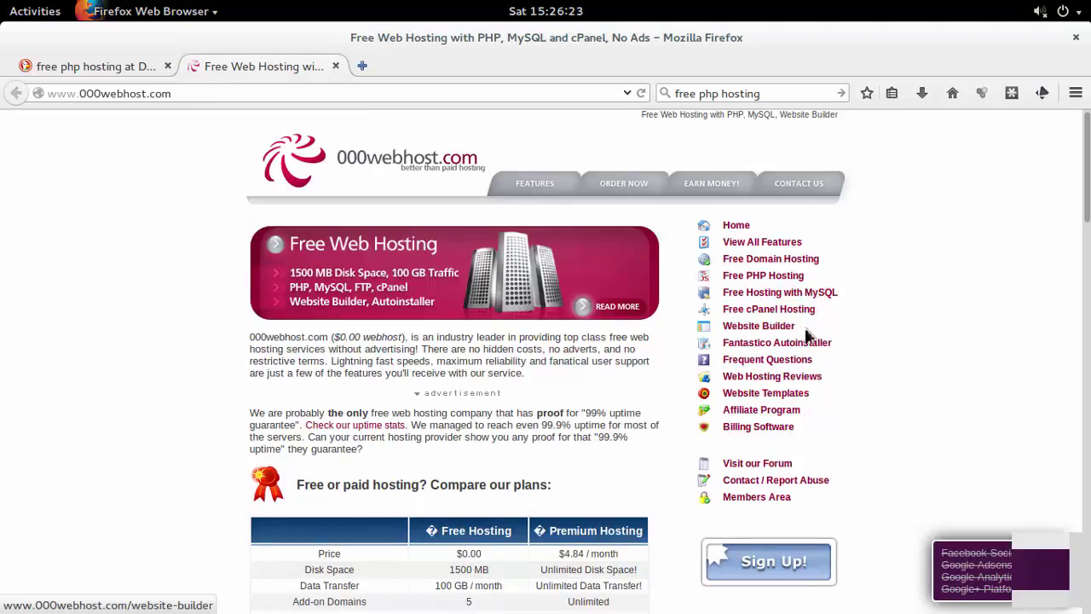
Compare 000webhost's free and premium plans, then open the Free Hosting order form.
{"action": "scroll", "coordinate": [494, 400], "scroll_direction": "down", "scroll_amount": 2}
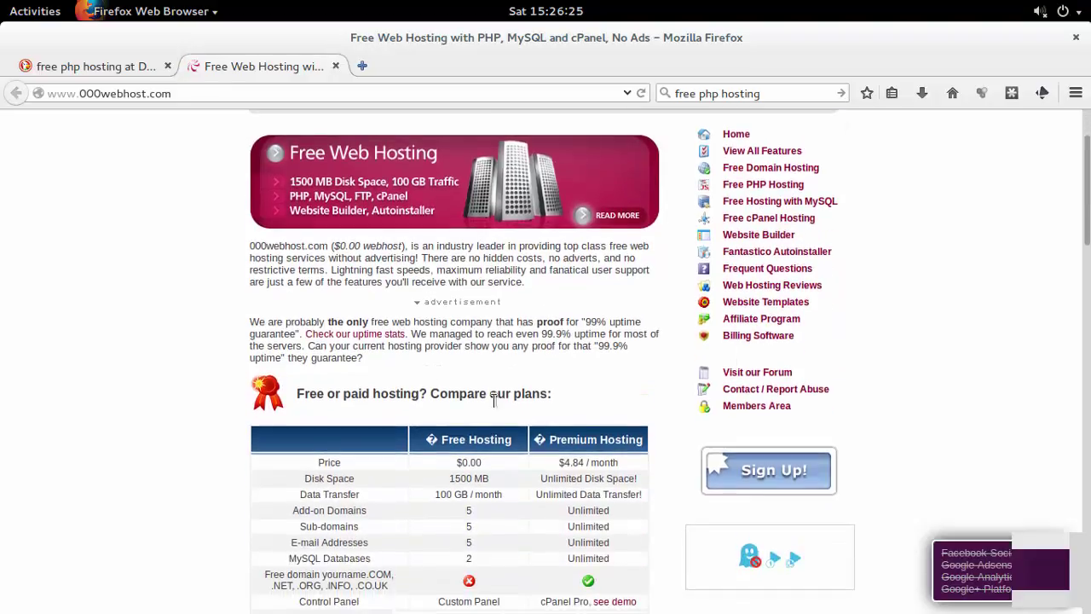
{"action": "scroll", "coordinate": [471, 458], "scroll_direction": "down", "scroll_amount": 2}
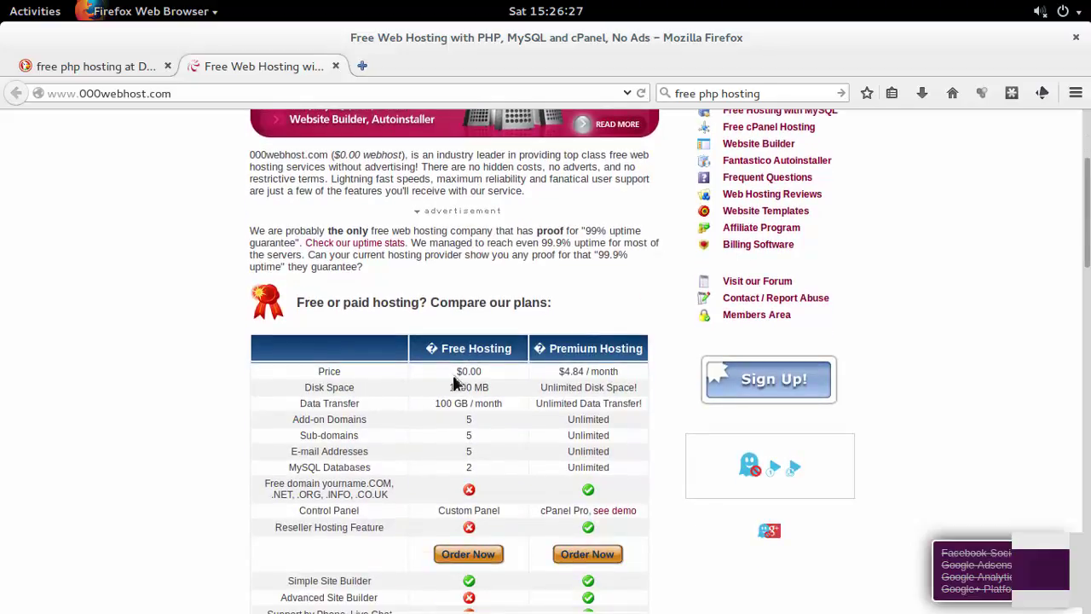
{"action": "left_click_drag", "start_coordinate": [454, 379], "coordinate": [492, 421]}
{"action": "scroll", "coordinate": [492, 421], "scroll_direction": "down", "scroll_amount": 2}
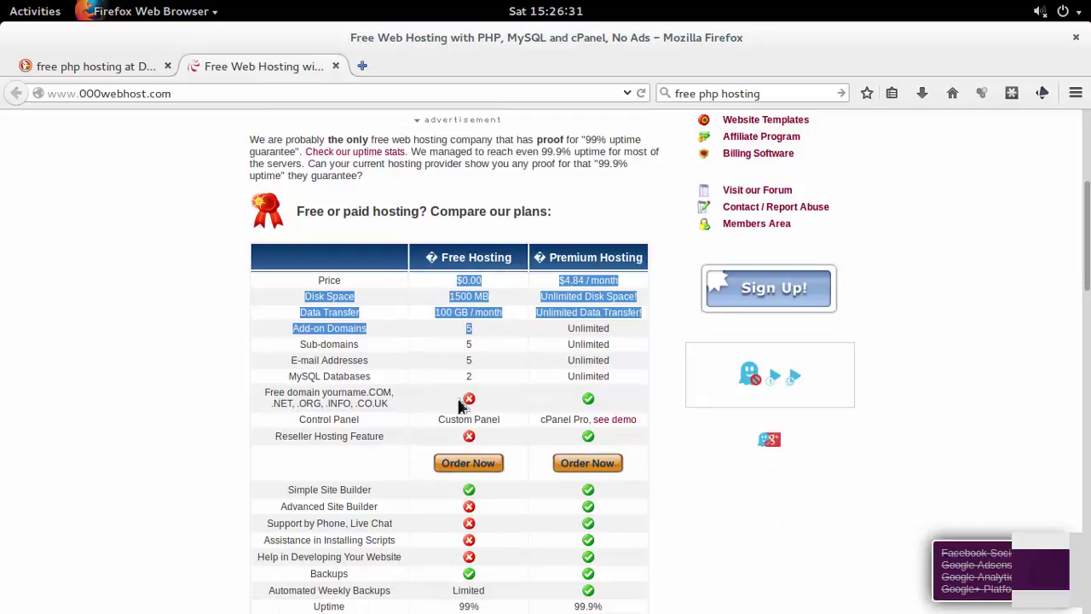
{"action": "scroll", "coordinate": [483, 395], "scroll_direction": "down", "scroll_amount": 3}
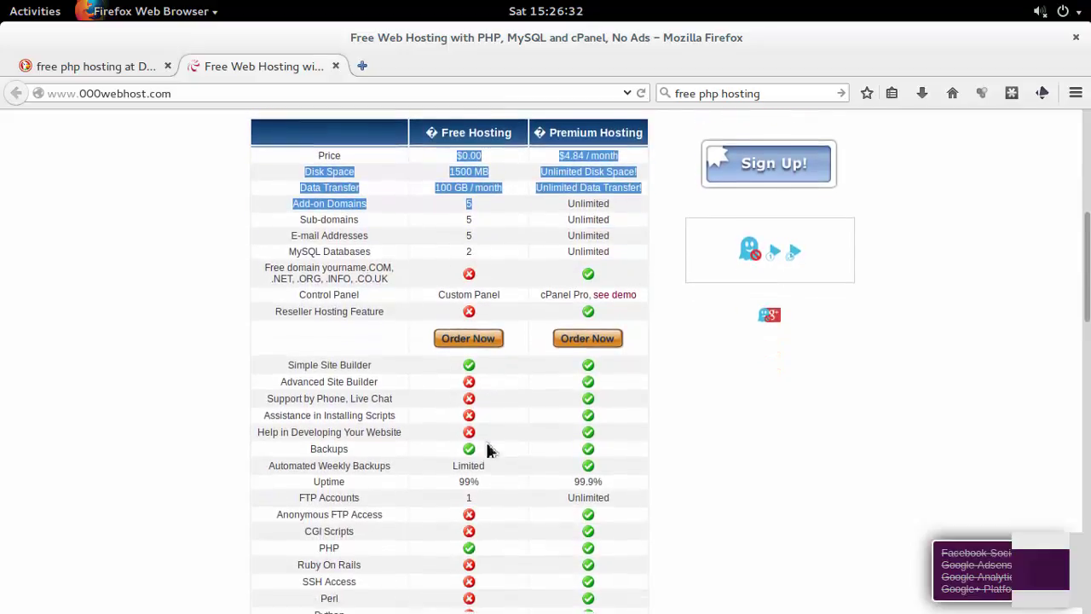
{"action": "scroll", "coordinate": [482, 454], "scroll_direction": "down", "scroll_amount": 5}
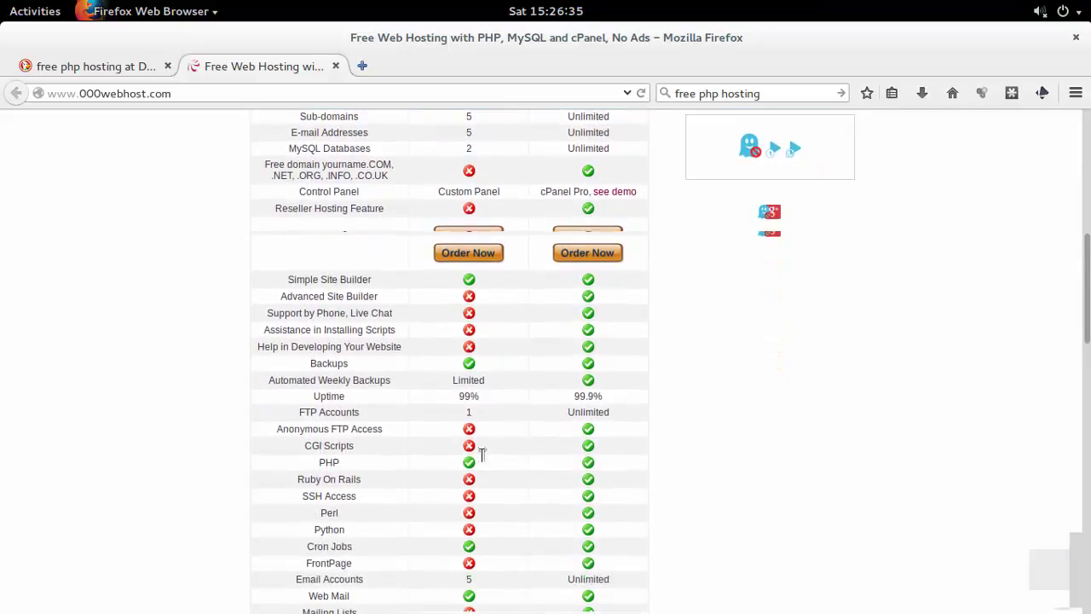
{"action": "scroll", "coordinate": [476, 460], "scroll_direction": "down", "scroll_amount": 2}
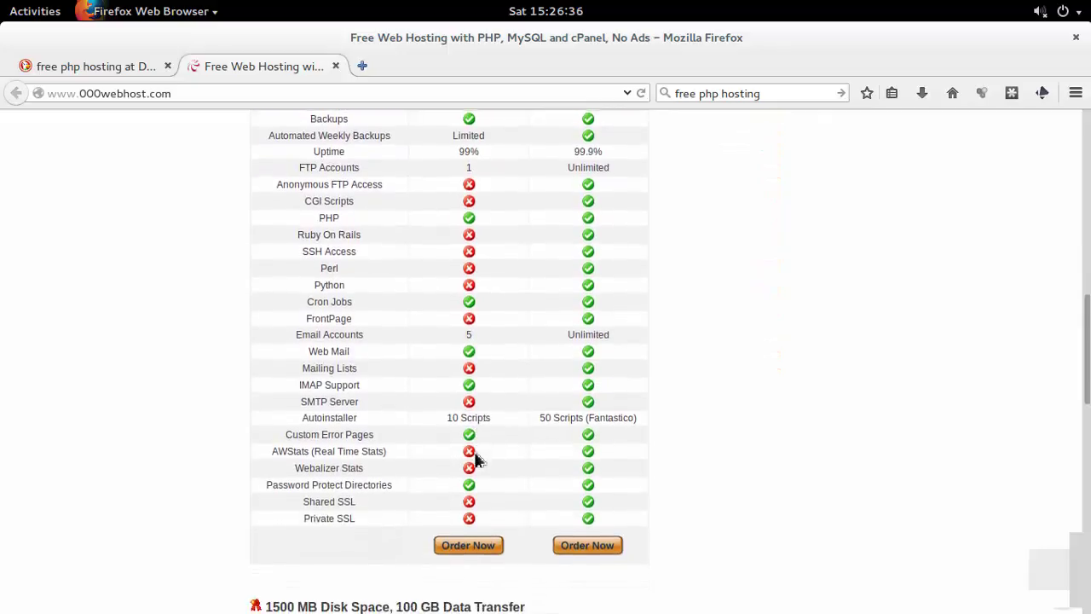
{"action": "left_click", "coordinate": [482, 550]}
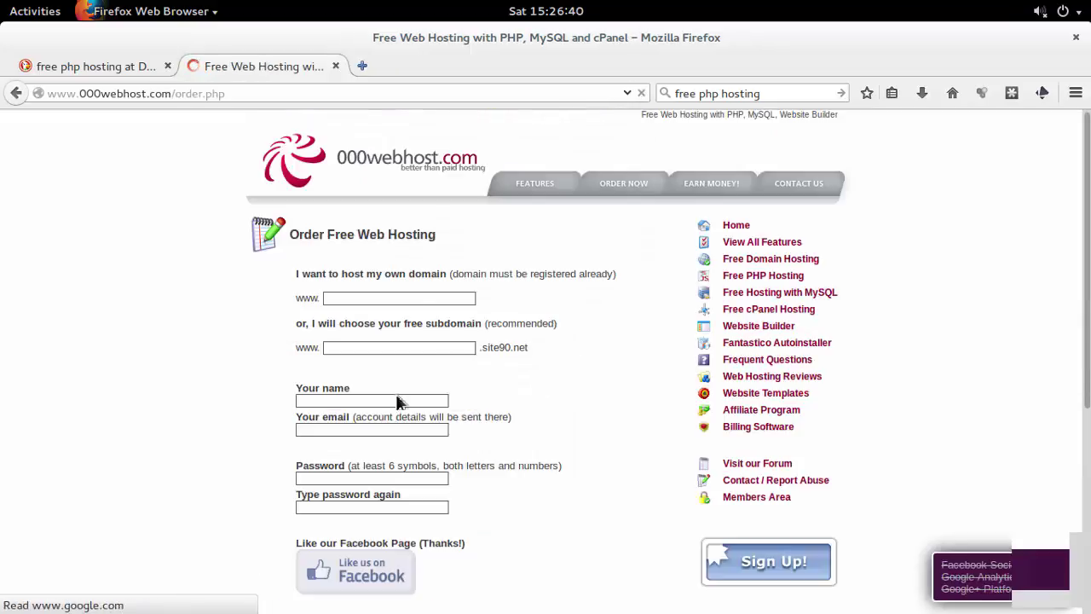
Load freezoy.com in a new tab and review its unlimited free hosting features.
{"action": "left_click", "coordinate": [363, 66]}
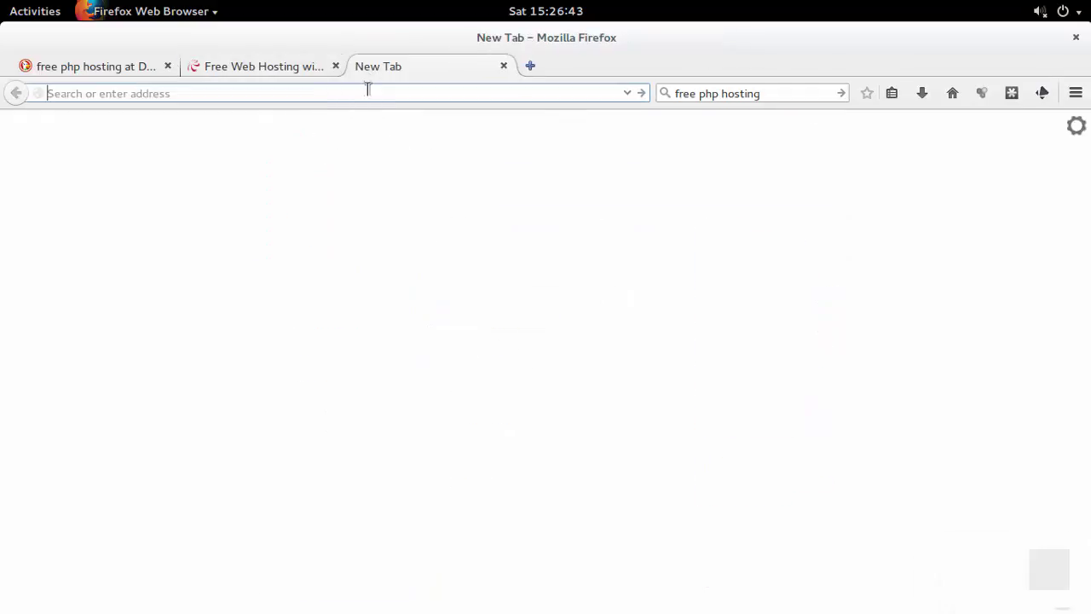
{"action": "type", "text": "freezoy.com/"}
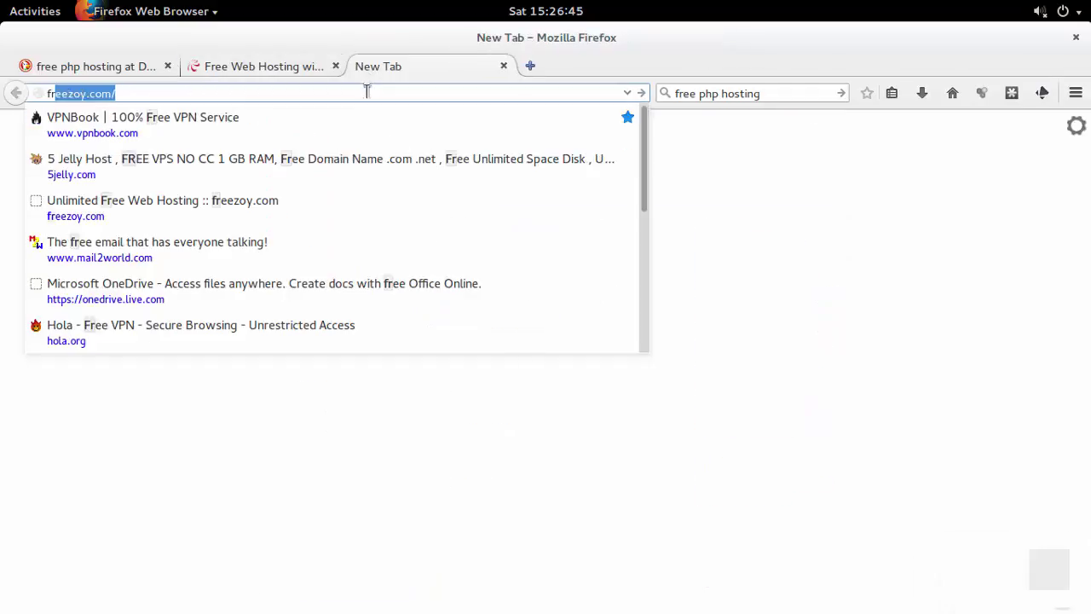
{"action": "key", "text": "Return"}
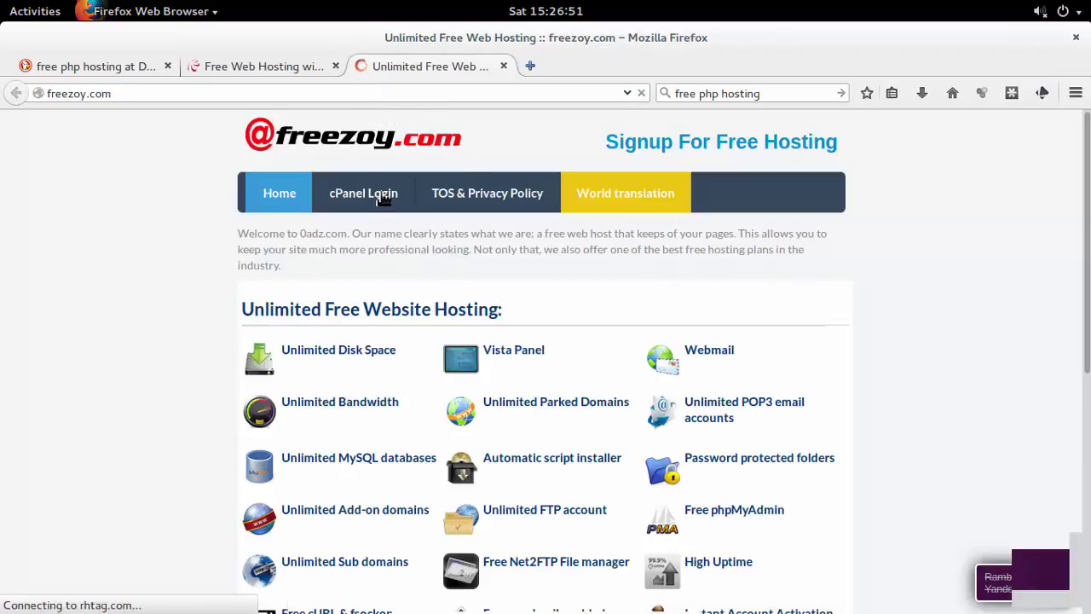
{"action": "scroll", "coordinate": [346, 260], "scroll_direction": "down", "scroll_amount": 2}
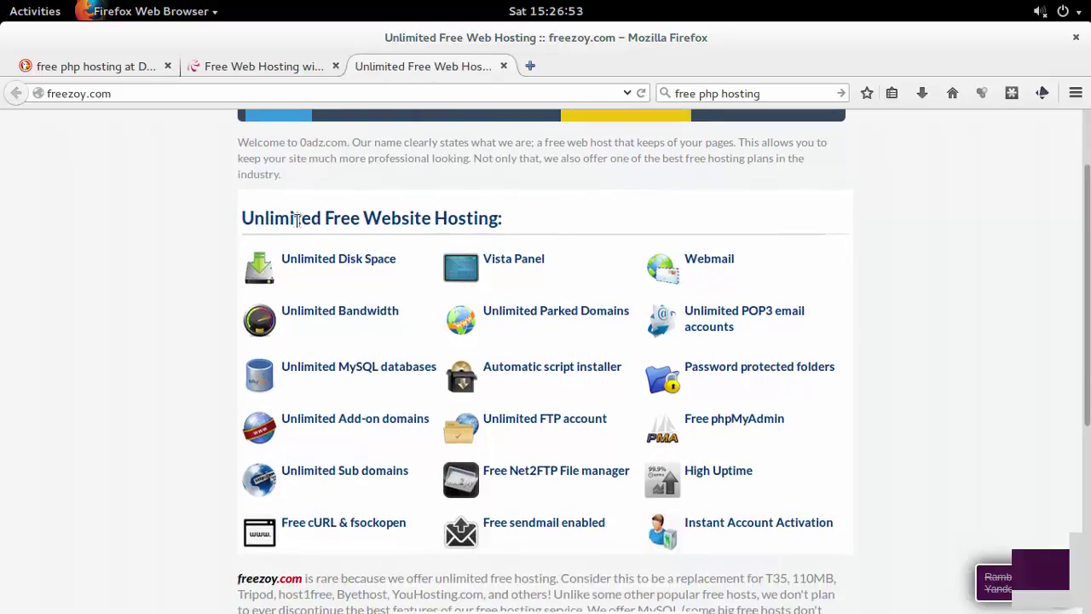
{"action": "left_click_drag", "start_coordinate": [300, 220], "coordinate": [542, 223]}
{"action": "scroll", "coordinate": [475, 383], "scroll_direction": "down", "scroll_amount": 1}
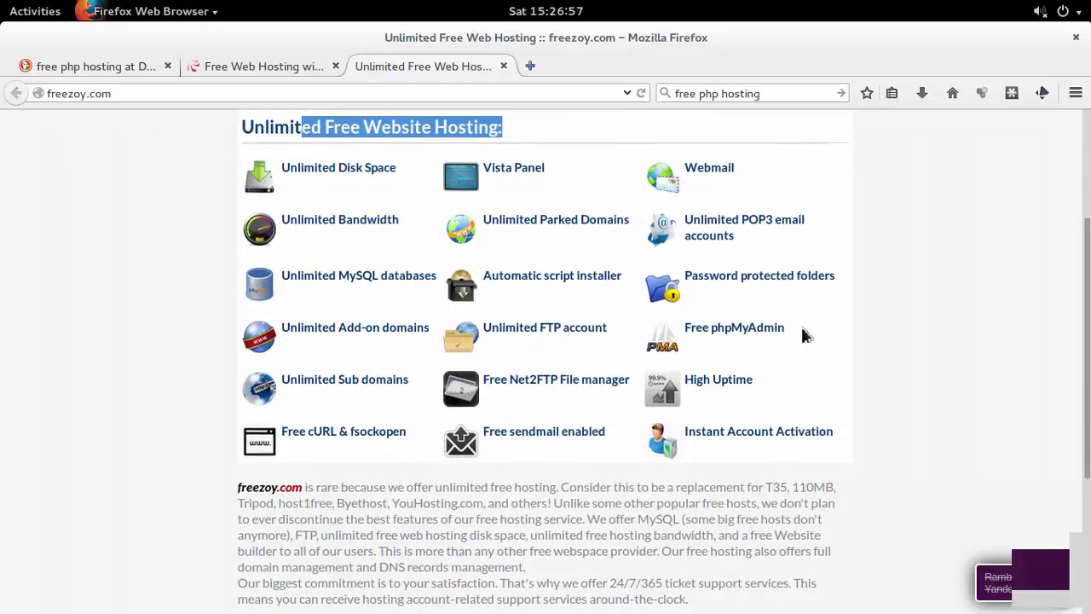
{"action": "left_click", "coordinate": [531, 65]}
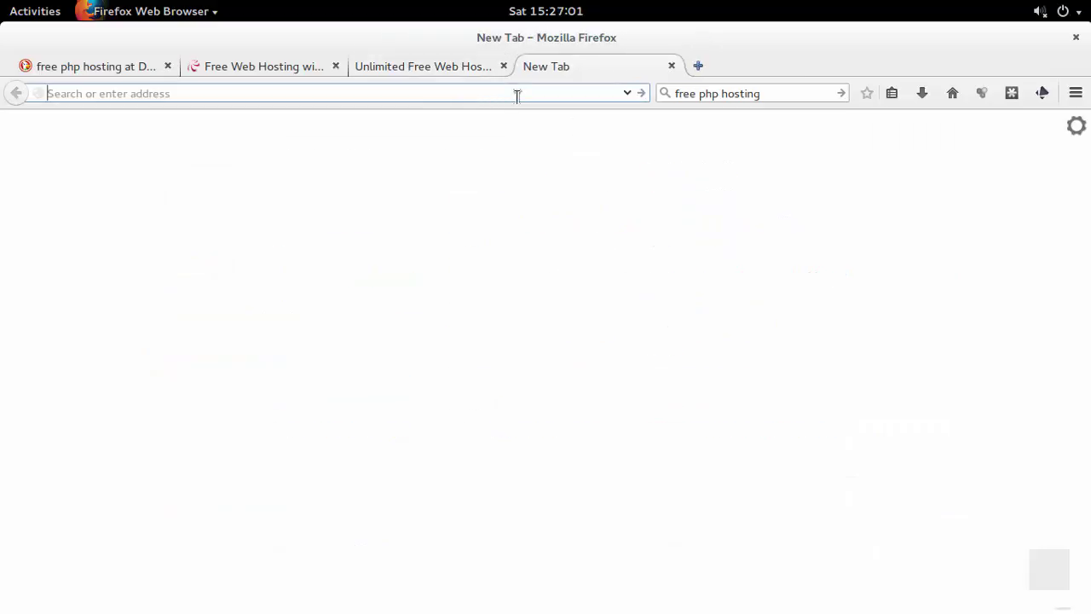
Load 5jelly.com and review its four $0 plans, highlighting the Free Unlimited Host features.
{"action": "type", "text": "5jelly.com"}
{"action": "key", "text": "Return"}
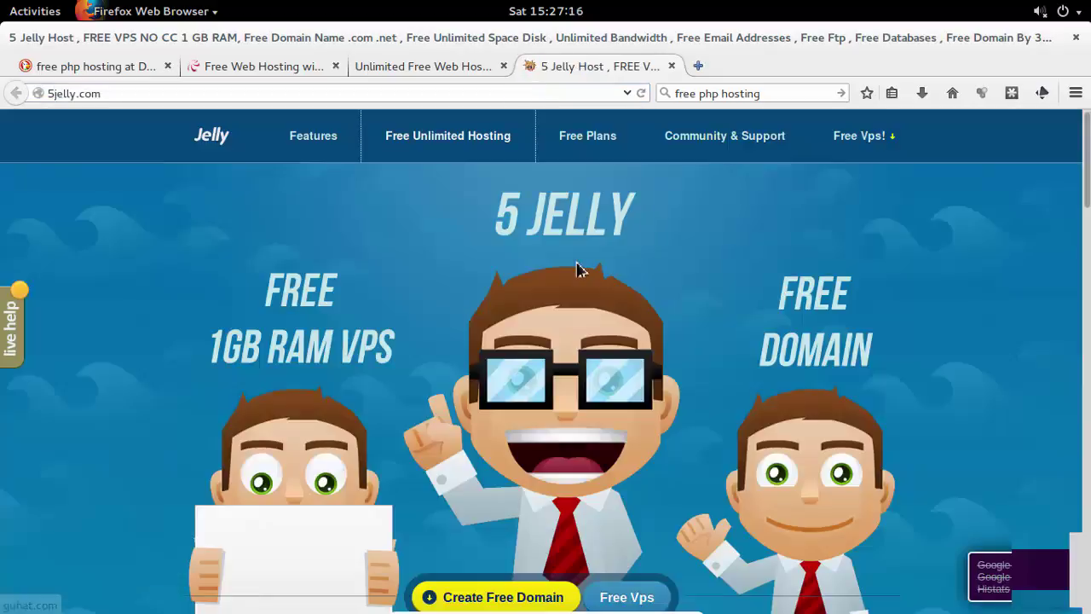
{"action": "scroll", "coordinate": [578, 271], "scroll_direction": "down", "scroll_amount": 4}
{"action": "scroll", "coordinate": [577, 270], "scroll_direction": "down", "scroll_amount": 4}
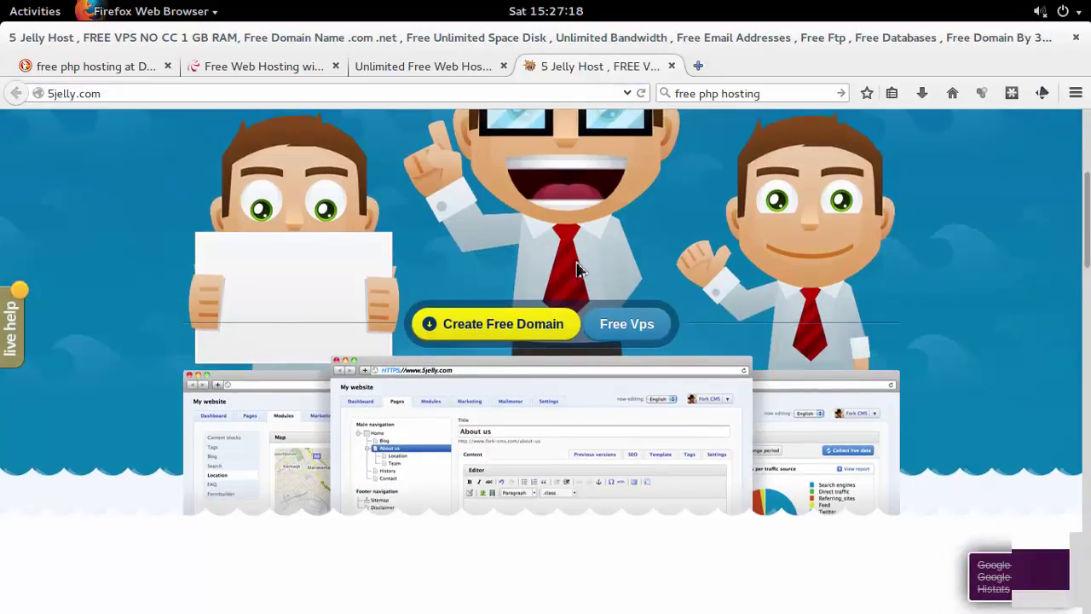
{"action": "scroll", "coordinate": [577, 270], "scroll_direction": "down", "scroll_amount": 8}
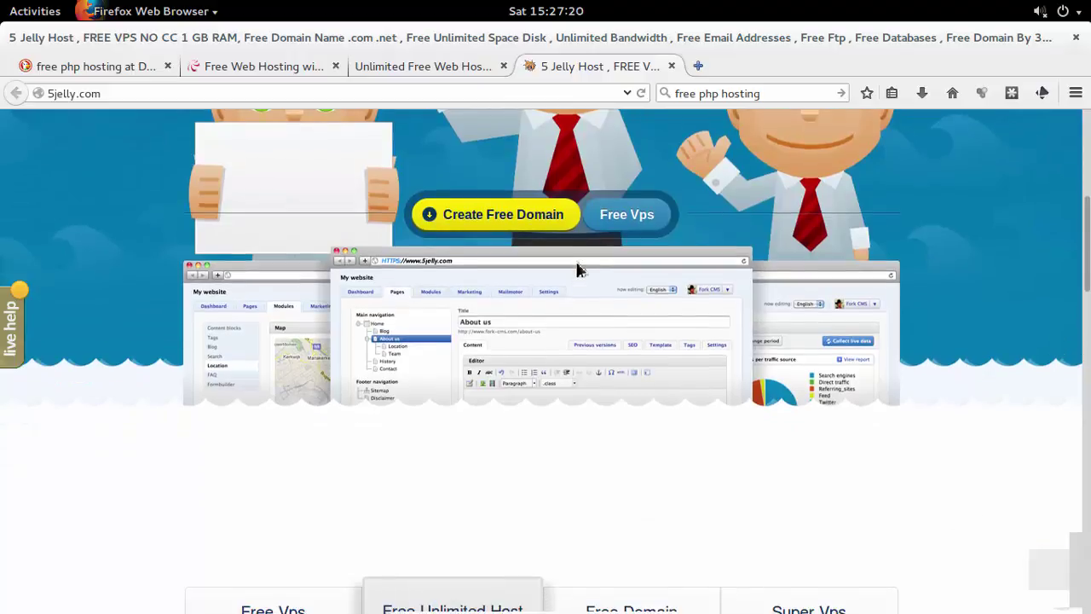
{"action": "scroll", "coordinate": [577, 269], "scroll_direction": "down", "scroll_amount": 1}
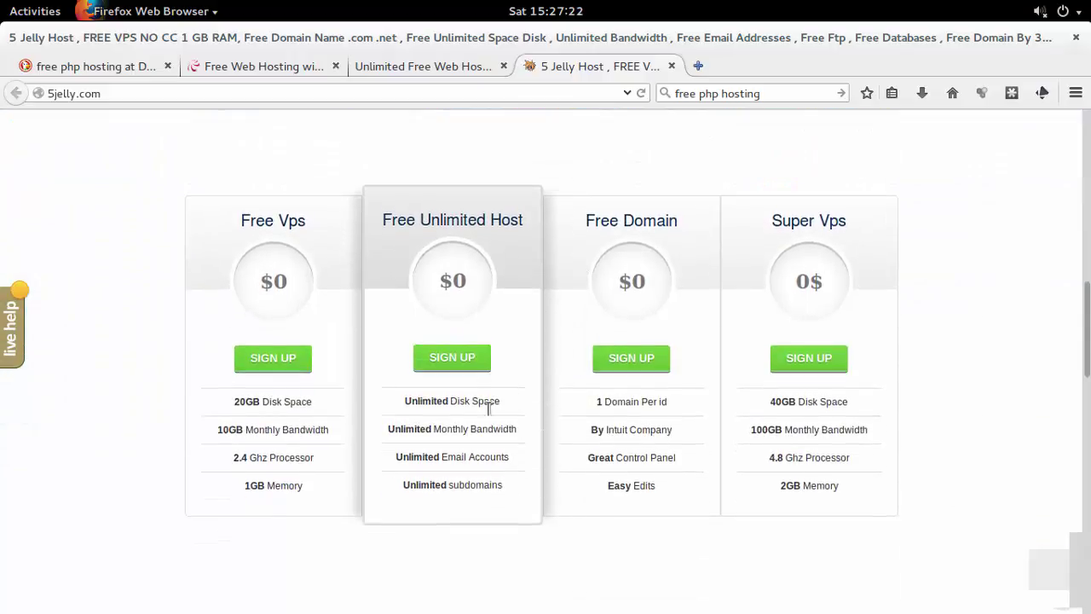
{"action": "left_click_drag", "start_coordinate": [407, 402], "coordinate": [516, 494]}
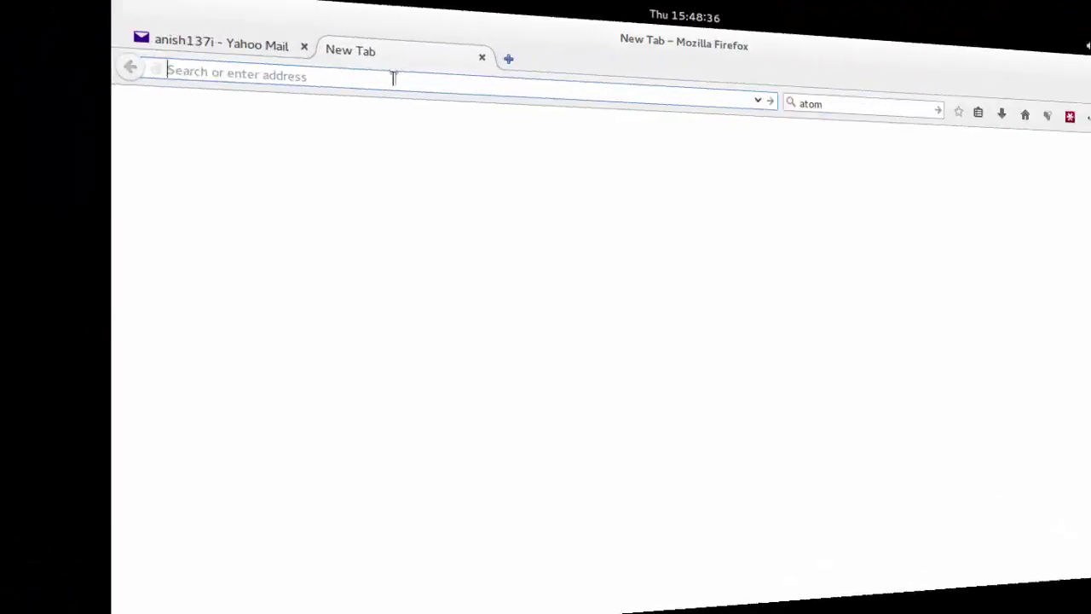
Reload 5jelly.com using paste-and-go in the address bar.
{"action": "right_click", "coordinate": [248, 93]}
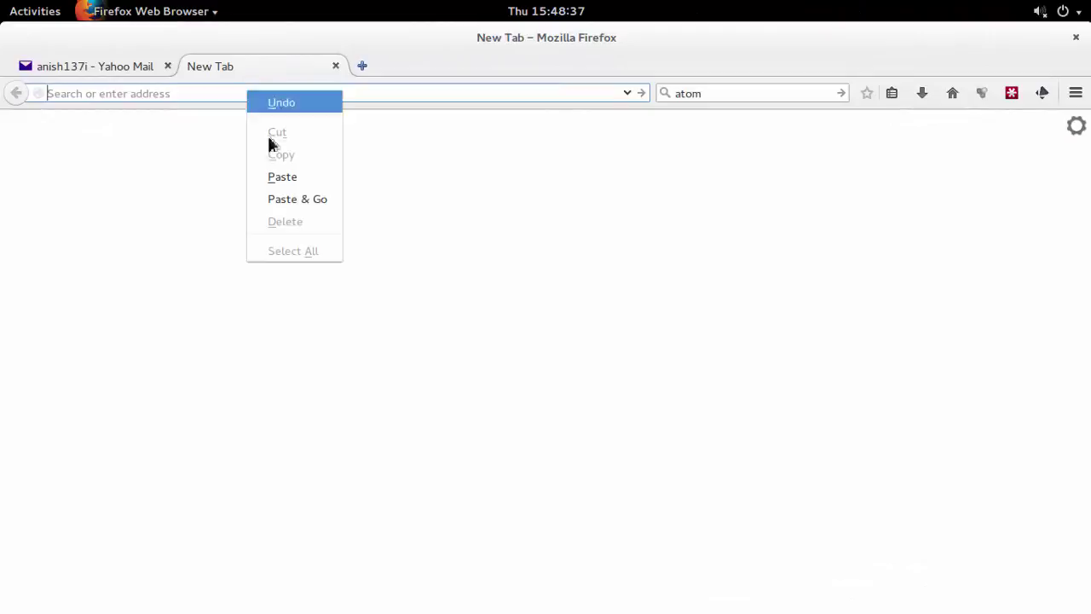
{"action": "left_click", "coordinate": [293, 199]}
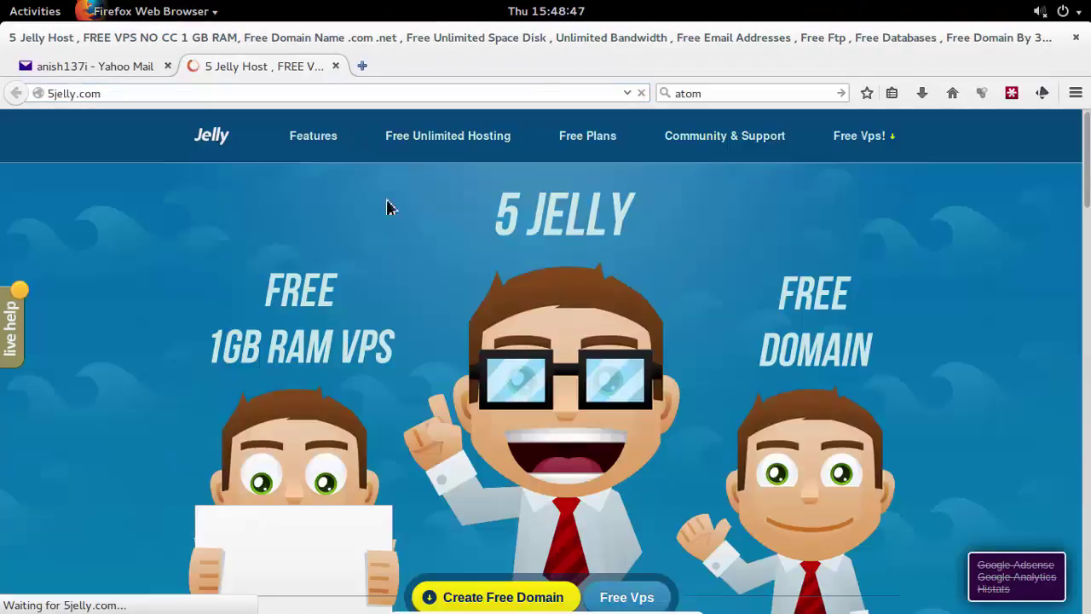
{"action": "scroll", "coordinate": [545, 260], "scroll_direction": "down", "scroll_amount": 2}
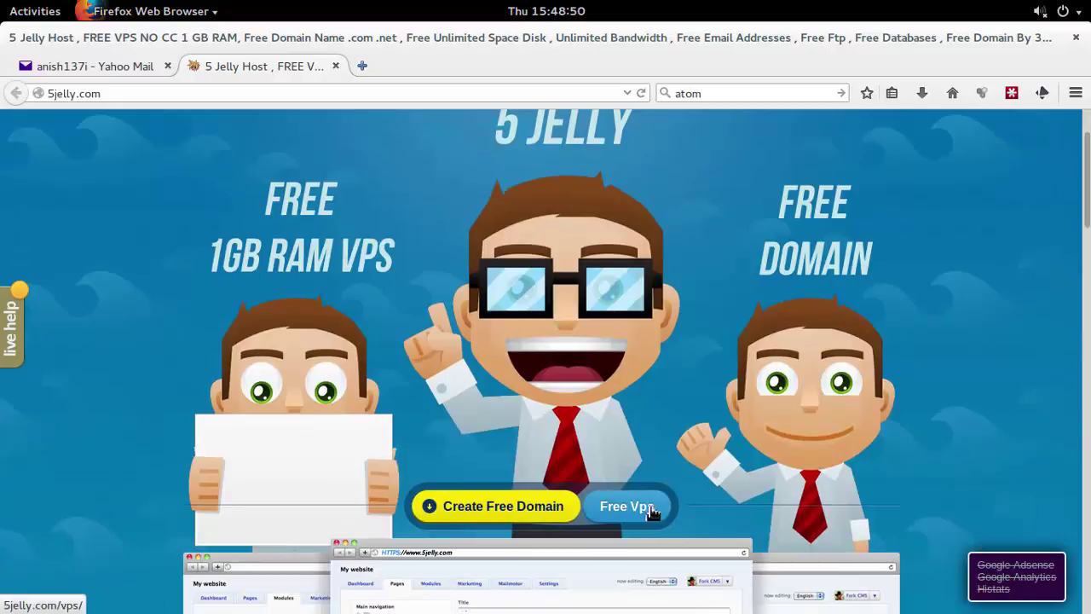
Order the free Standard VPS plan and submit the registration form.
{"action": "left_click", "coordinate": [626, 510]}
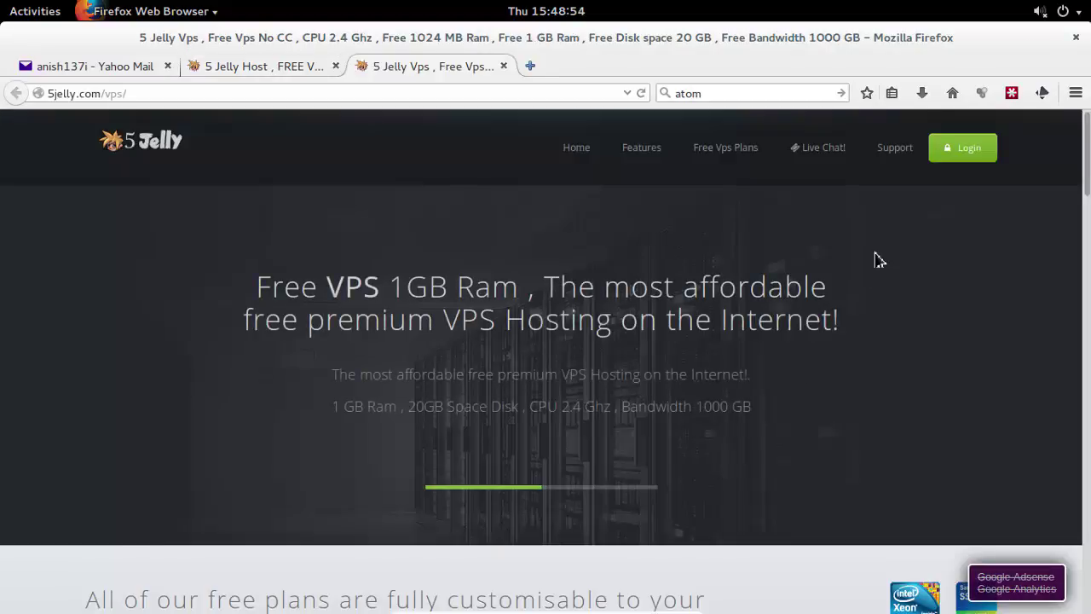
{"action": "scroll", "coordinate": [875, 258], "scroll_direction": "down", "scroll_amount": 5}
{"action": "scroll", "coordinate": [875, 258], "scroll_direction": "down", "scroll_amount": 6}
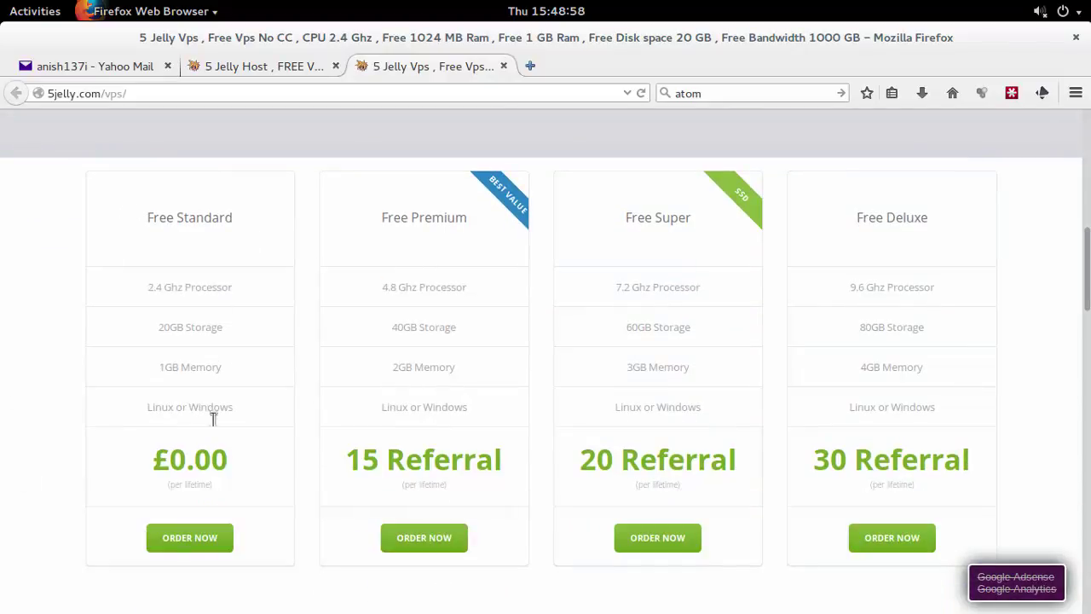
{"action": "left_click", "coordinate": [205, 550]}
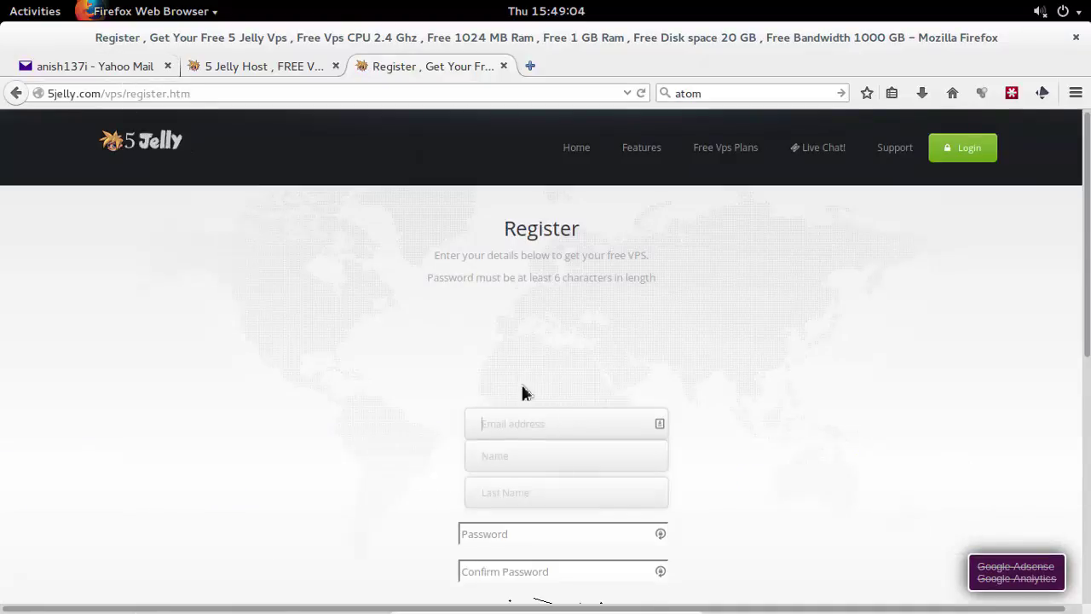
{"action": "left_click", "coordinate": [565, 490]}
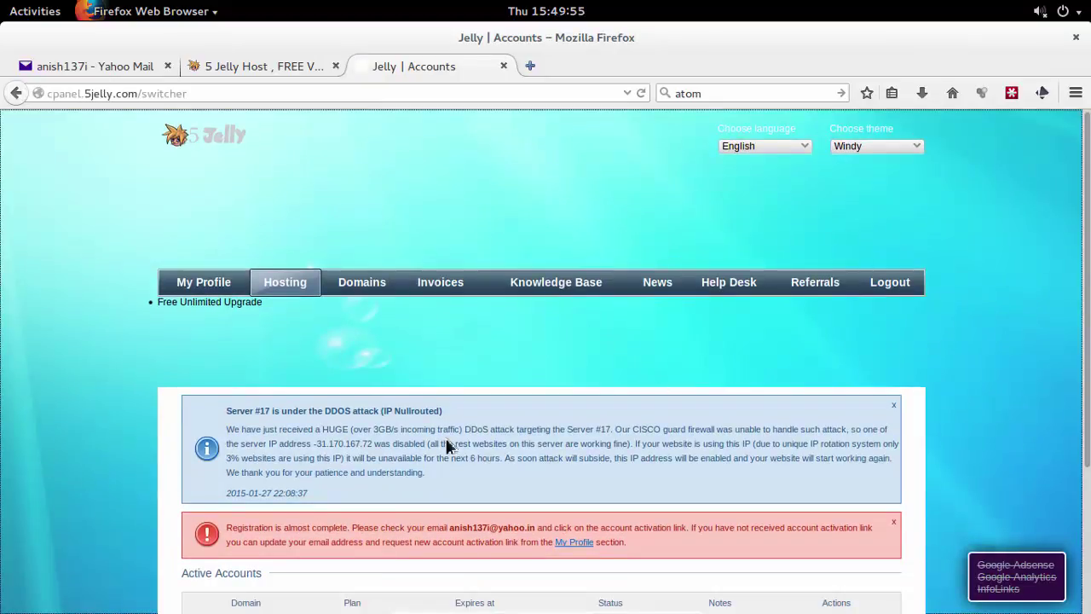
Activate the 5 Jelly account through the confirmation link in the Yahoo Mail e-mail.
{"action": "scroll", "coordinate": [449, 446], "scroll_direction": "down", "scroll_amount": 2}
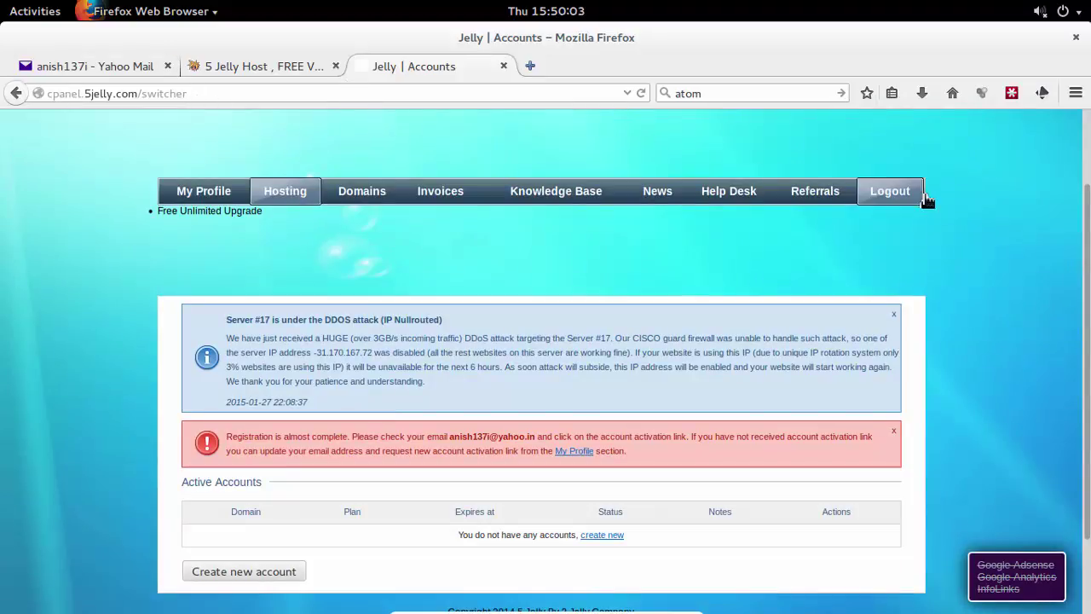
{"action": "scroll", "coordinate": [612, 375], "scroll_direction": "down", "scroll_amount": 2}
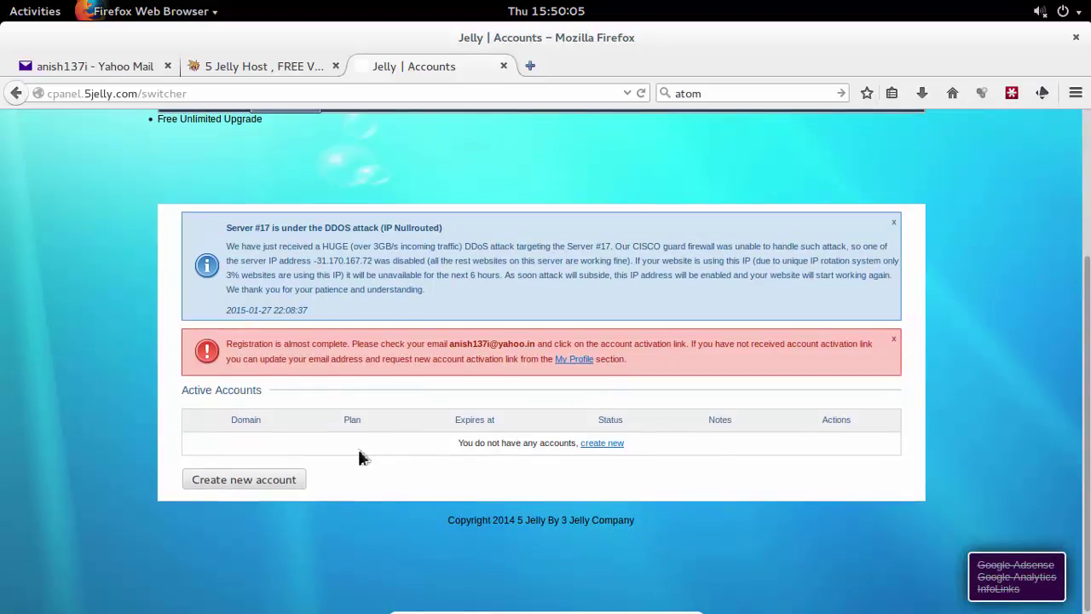
{"action": "left_click", "coordinate": [597, 445]}
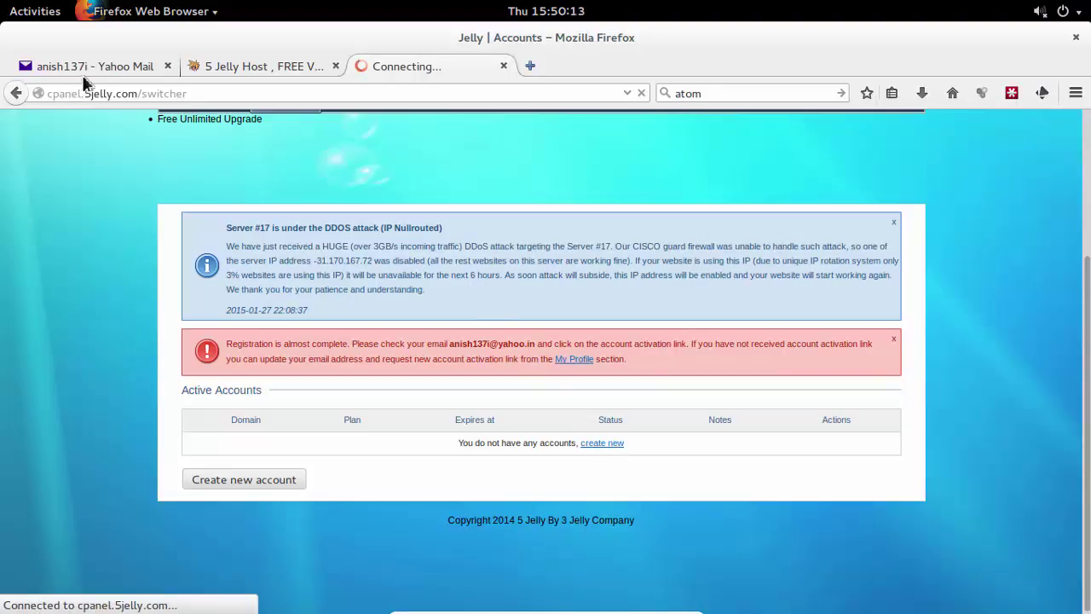
{"action": "left_click", "coordinate": [82, 68]}
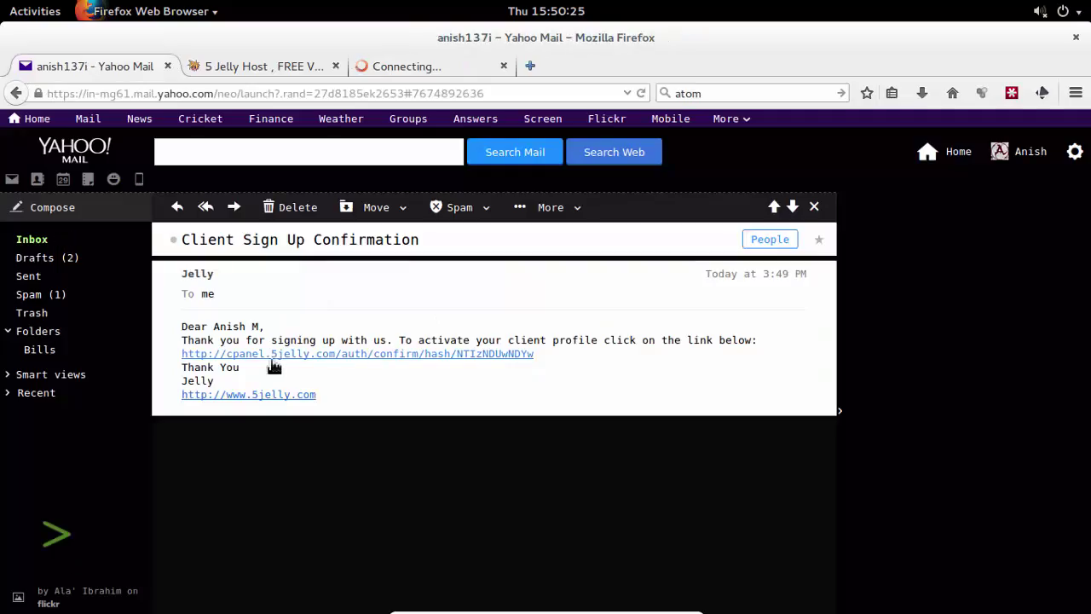
{"action": "left_click", "coordinate": [320, 355]}
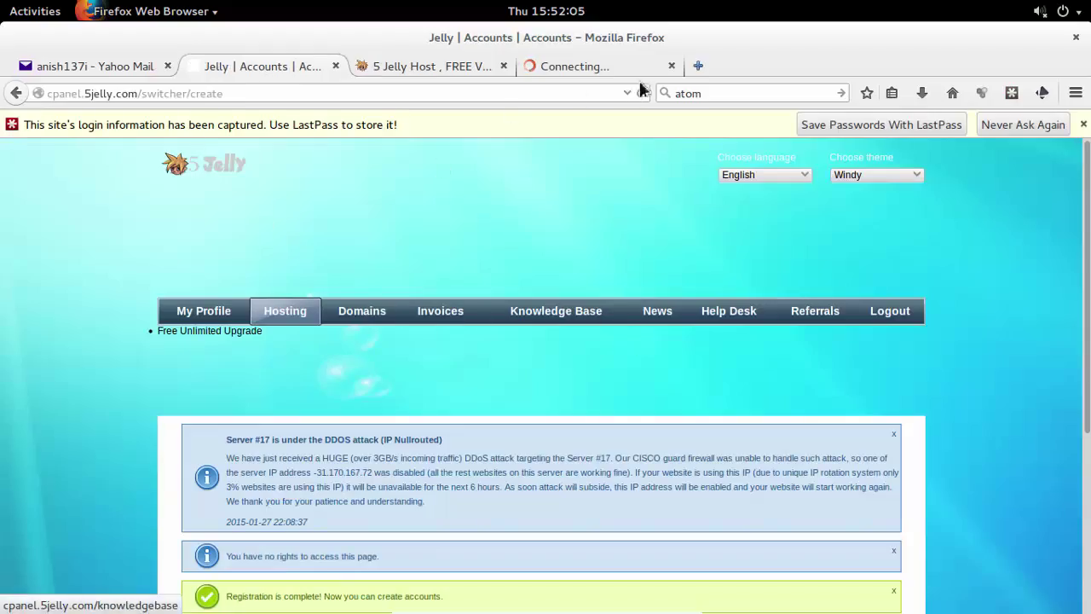
Close the Connecting... tab, submit the Default hosting plan, and dismiss the LastPass bar.
{"action": "left_click", "coordinate": [671, 66]}
{"action": "scroll", "coordinate": [420, 537], "scroll_direction": "down", "scroll_amount": 3}
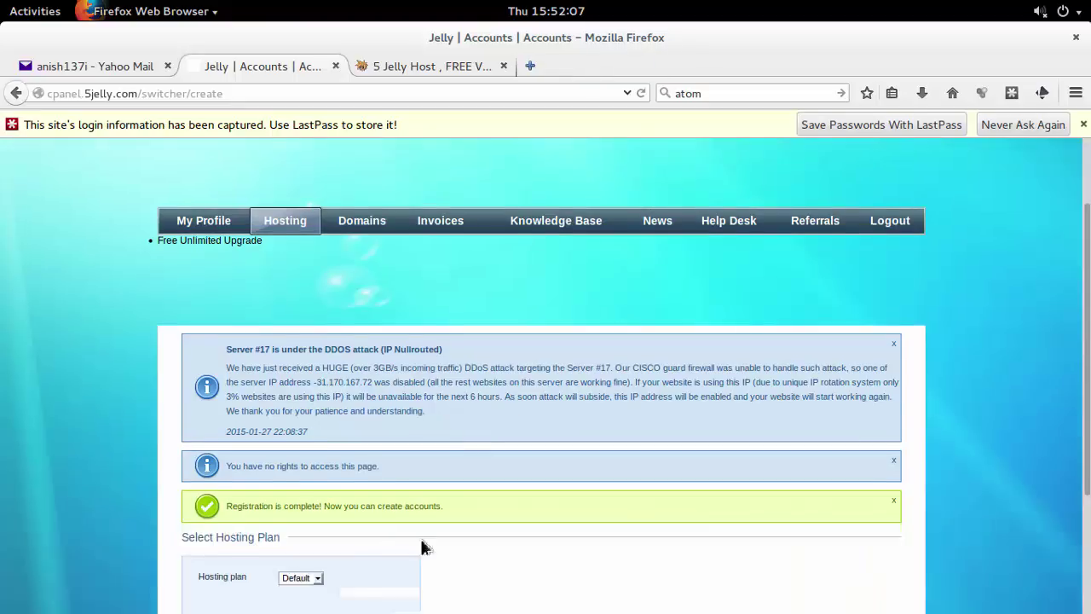
{"action": "left_click_drag", "start_coordinate": [235, 460], "coordinate": [333, 544]}
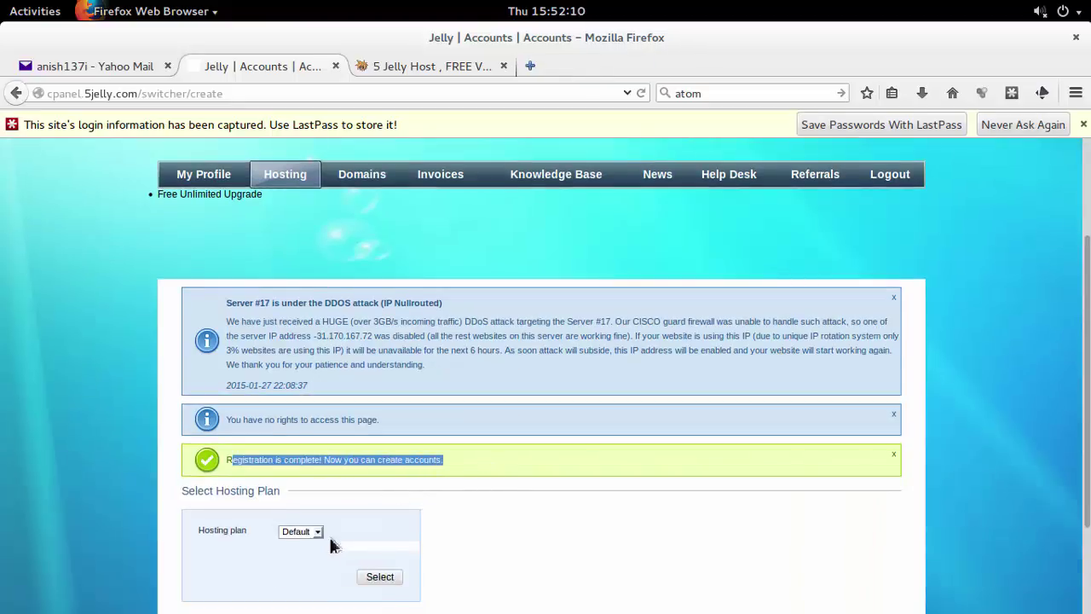
{"action": "left_click", "coordinate": [390, 580]}
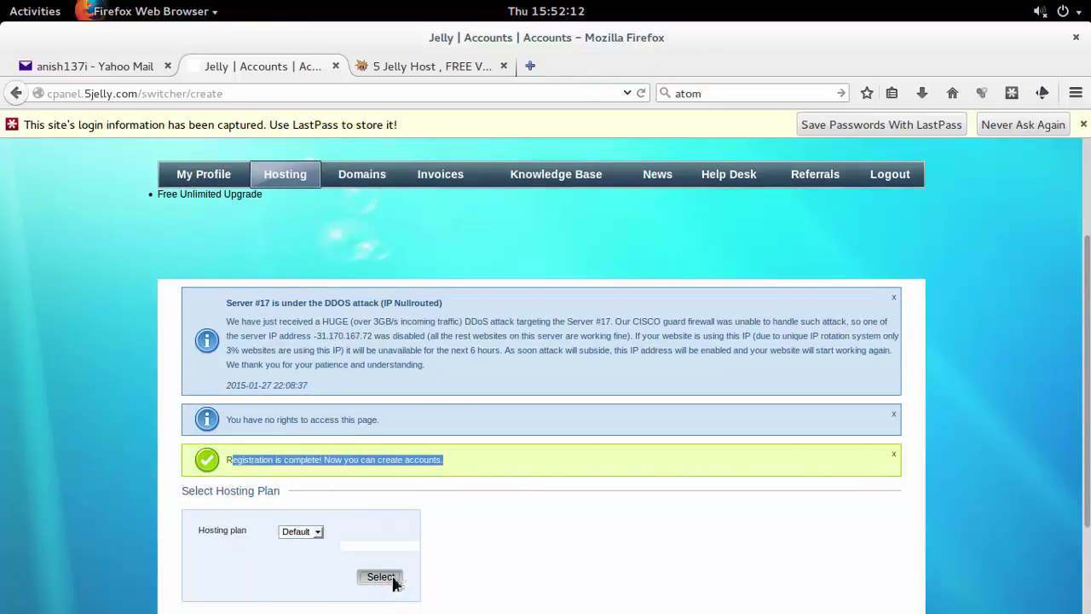
{"action": "scroll", "coordinate": [493, 468], "scroll_direction": "down", "scroll_amount": 3}
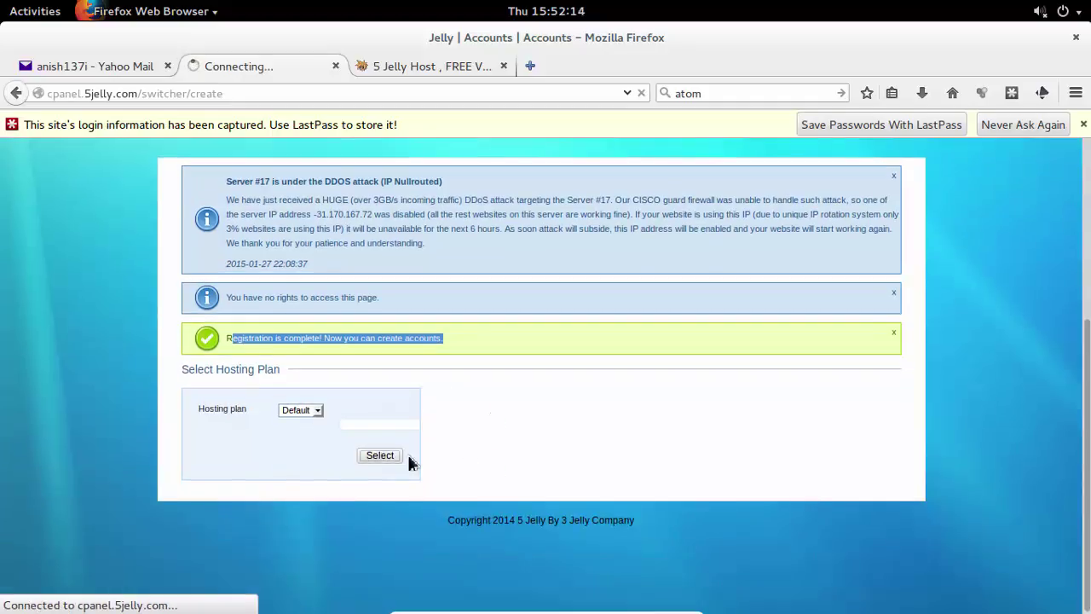
{"action": "left_click", "coordinate": [1083, 125]}
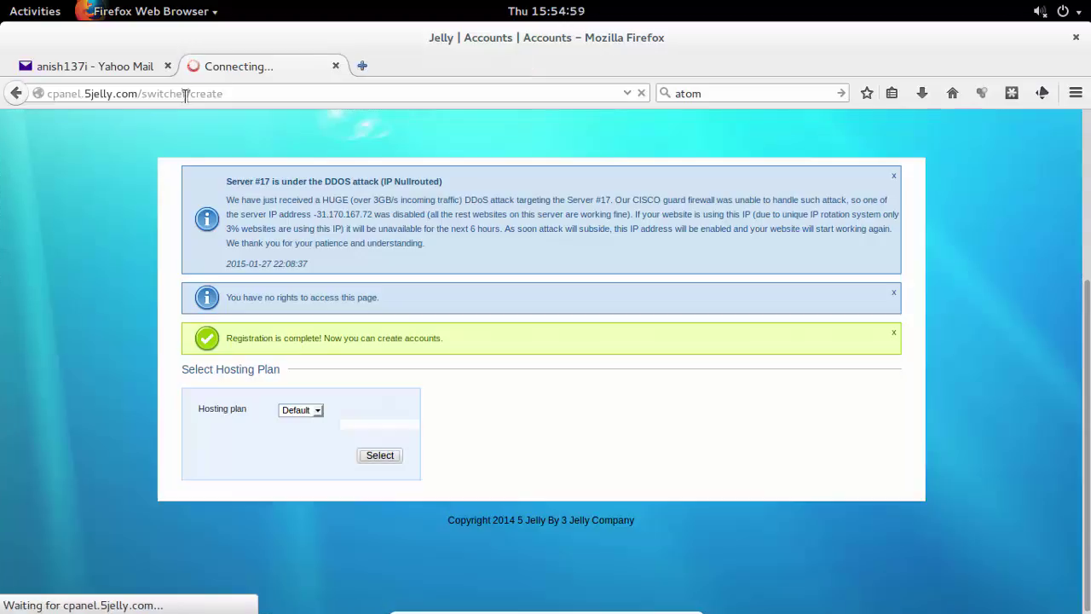
Look over the My Profile, Hosting and Domains pages in the 5 Jelly panel.
{"action": "scroll", "coordinate": [938, 253], "scroll_direction": "down", "scroll_amount": 5}
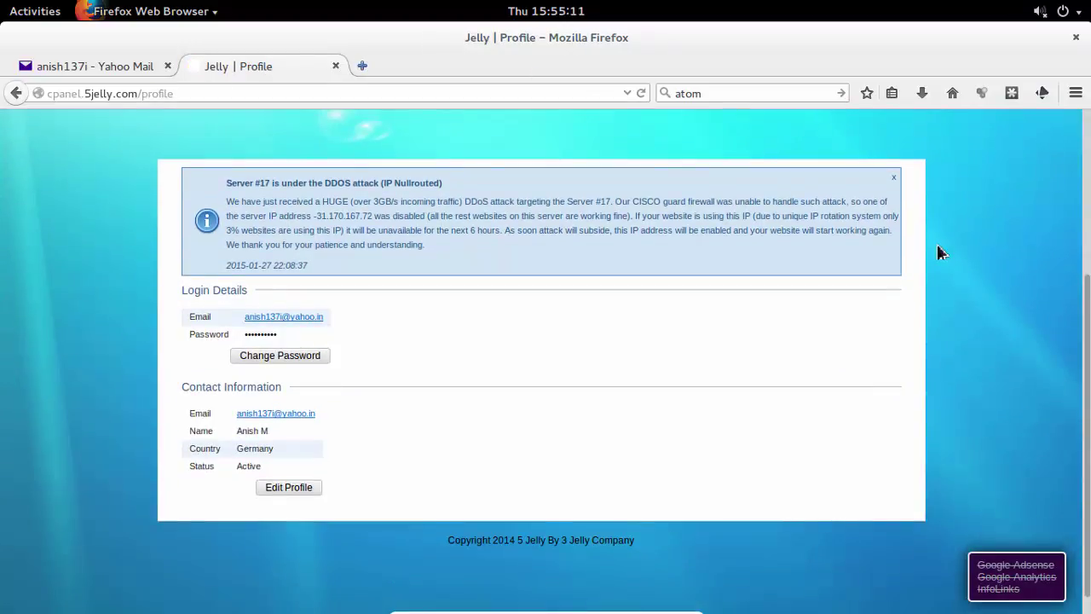
{"action": "scroll", "coordinate": [397, 470], "scroll_direction": "up", "scroll_amount": 4}
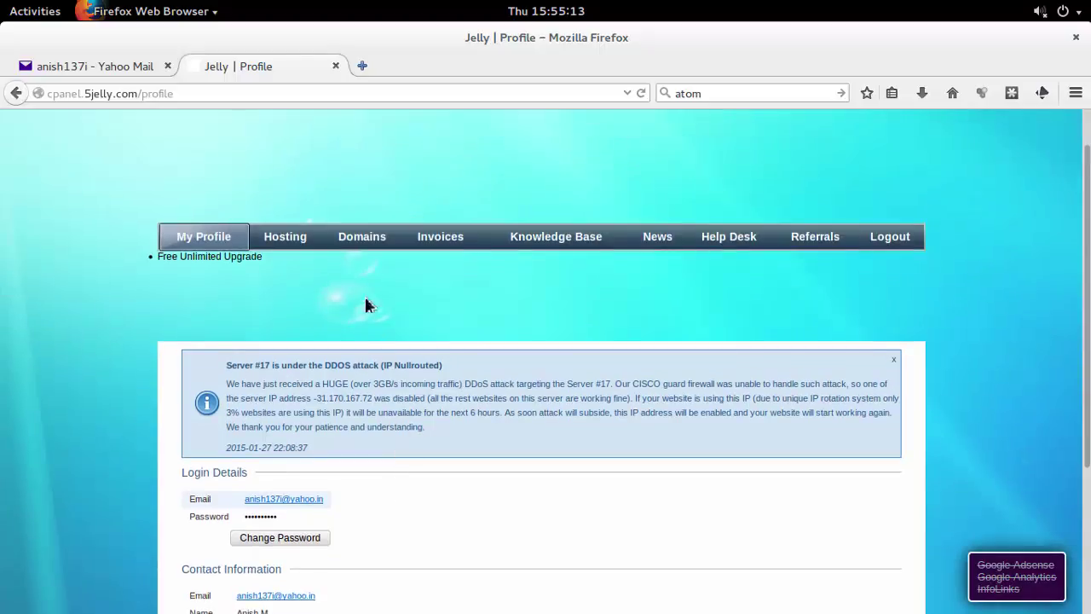
{"action": "left_click", "coordinate": [298, 238]}
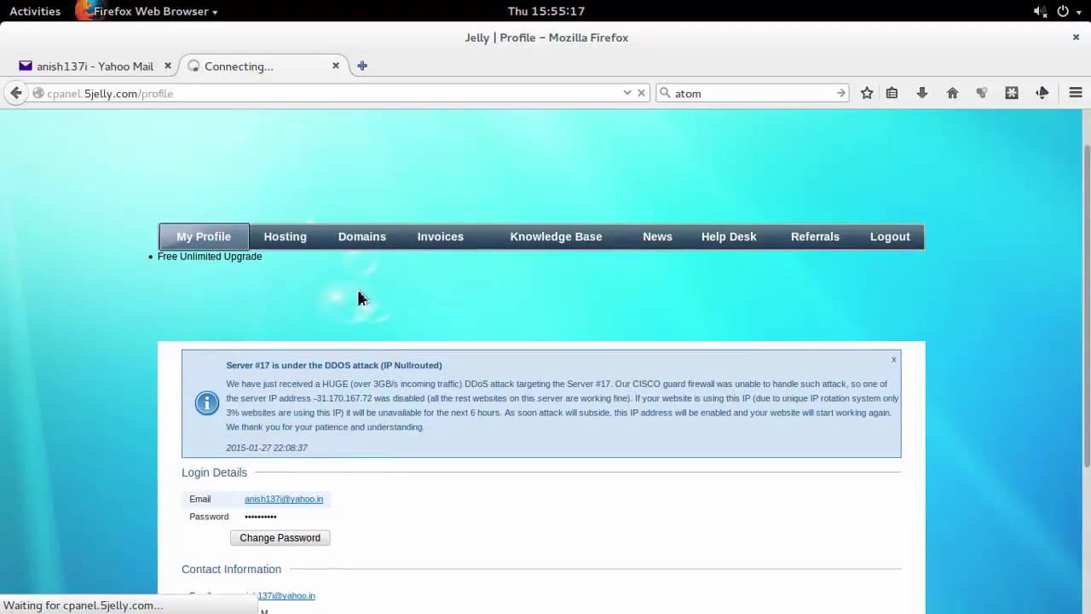
{"action": "scroll", "coordinate": [359, 297], "scroll_direction": "down", "scroll_amount": 2}
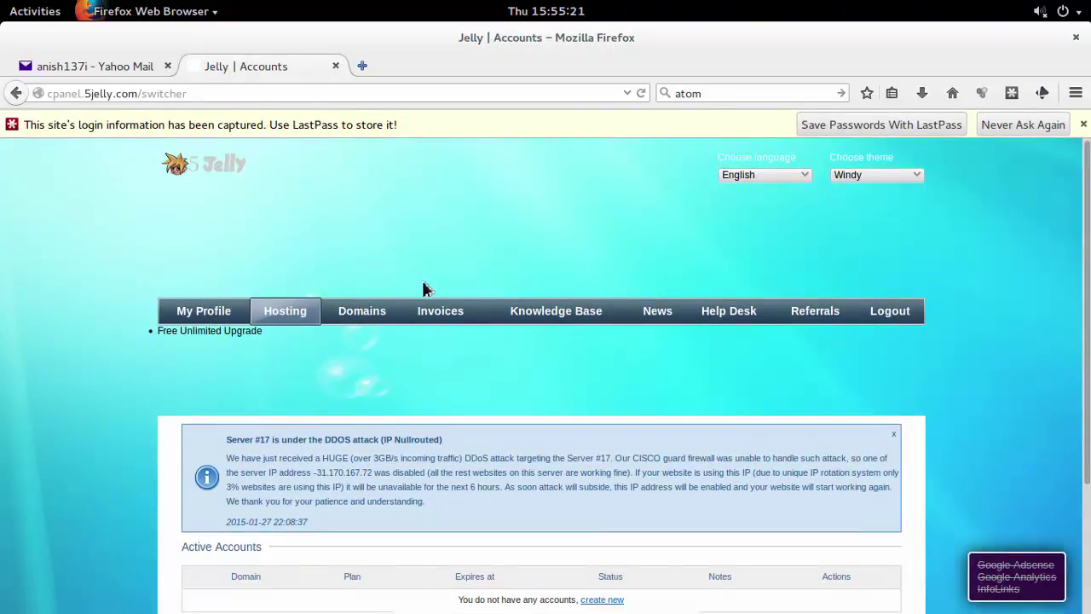
{"action": "scroll", "coordinate": [423, 289], "scroll_direction": "down", "scroll_amount": 3}
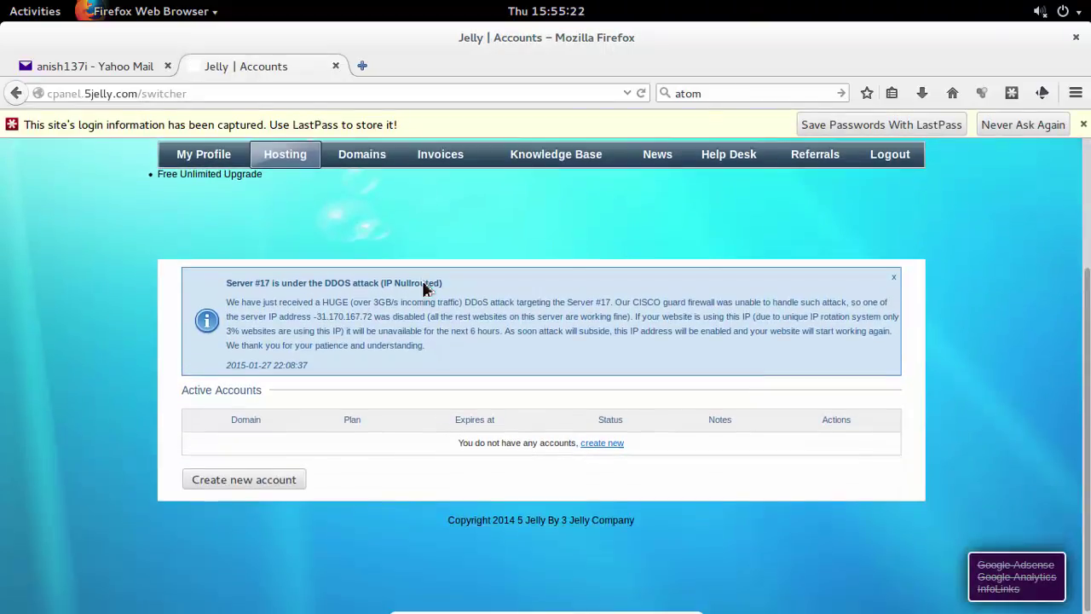
{"action": "left_click", "coordinate": [368, 162]}
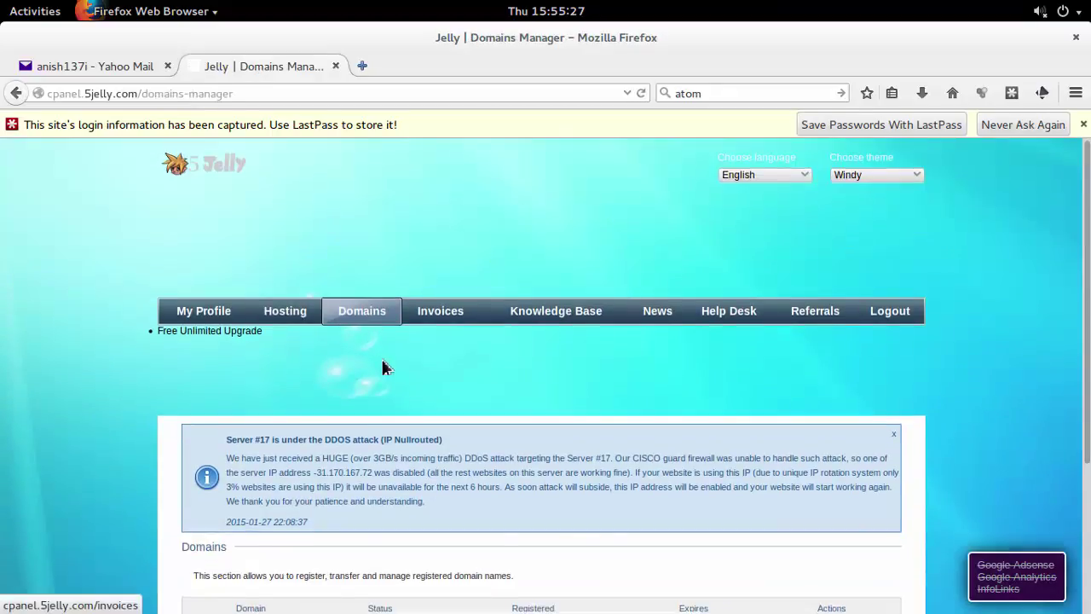
Return to Hosting and start a new account to reach Select Hosting Plan.
{"action": "scroll", "coordinate": [383, 366], "scroll_direction": "down", "scroll_amount": 3}
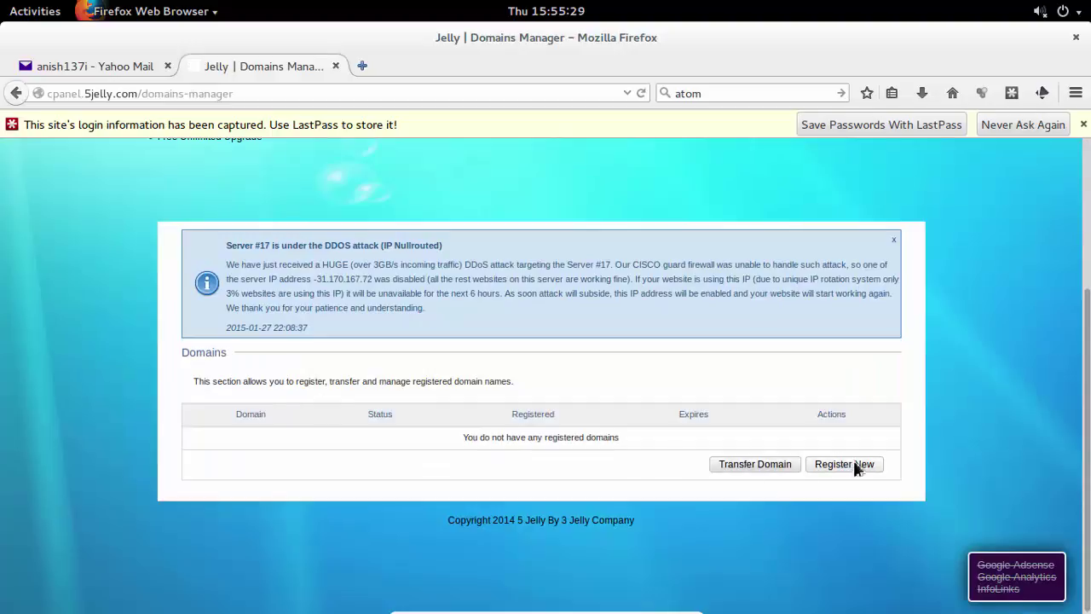
{"action": "scroll", "coordinate": [322, 243], "scroll_direction": "up", "scroll_amount": 3}
{"action": "left_click", "coordinate": [292, 262]}
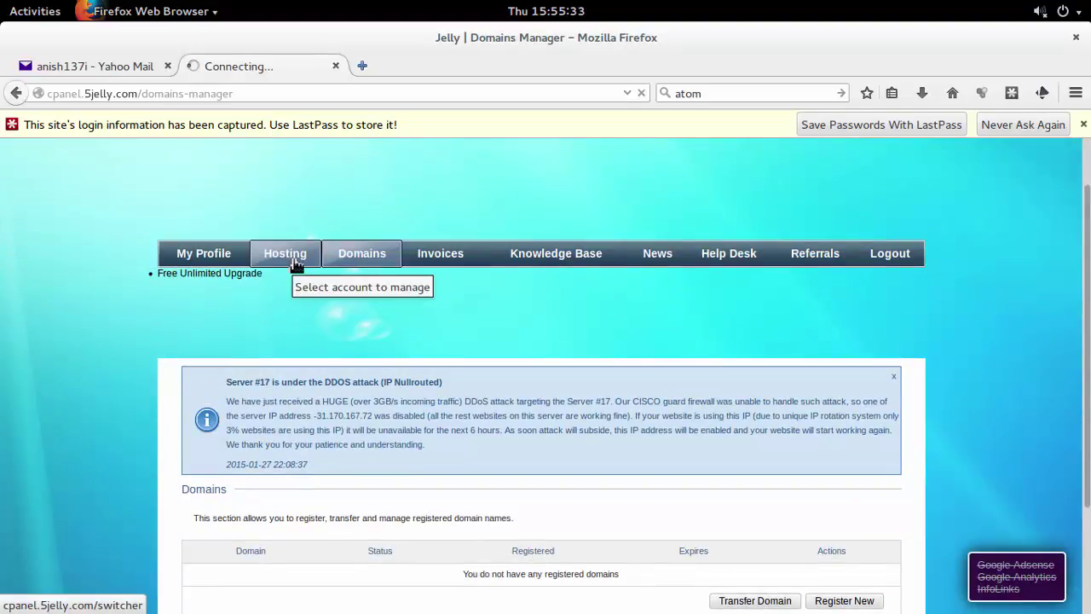
{"action": "scroll", "coordinate": [330, 288], "scroll_direction": "down", "scroll_amount": 3}
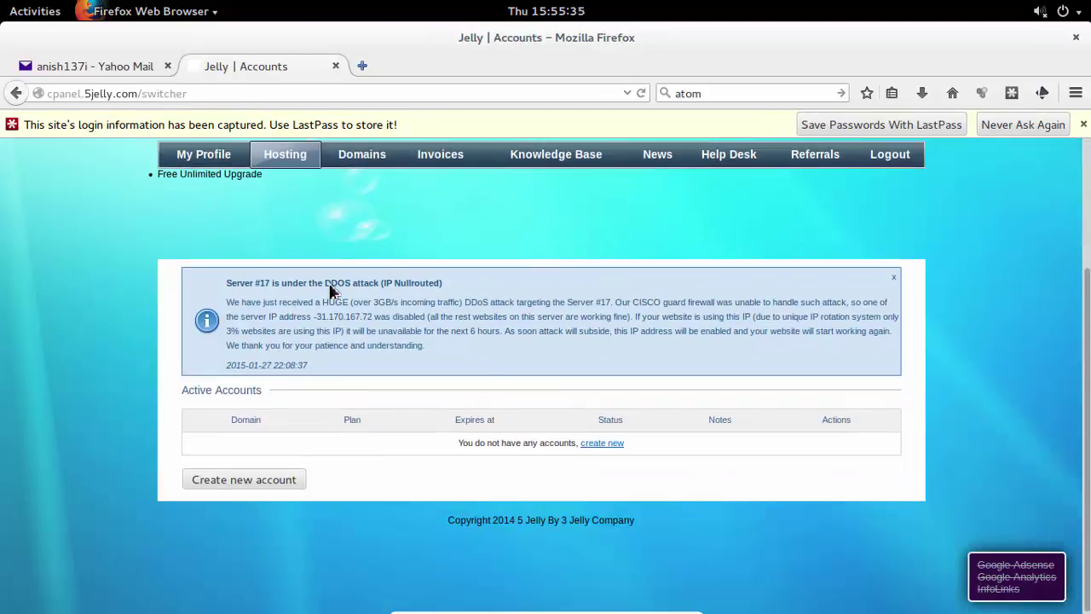
{"action": "left_click", "coordinate": [608, 444]}
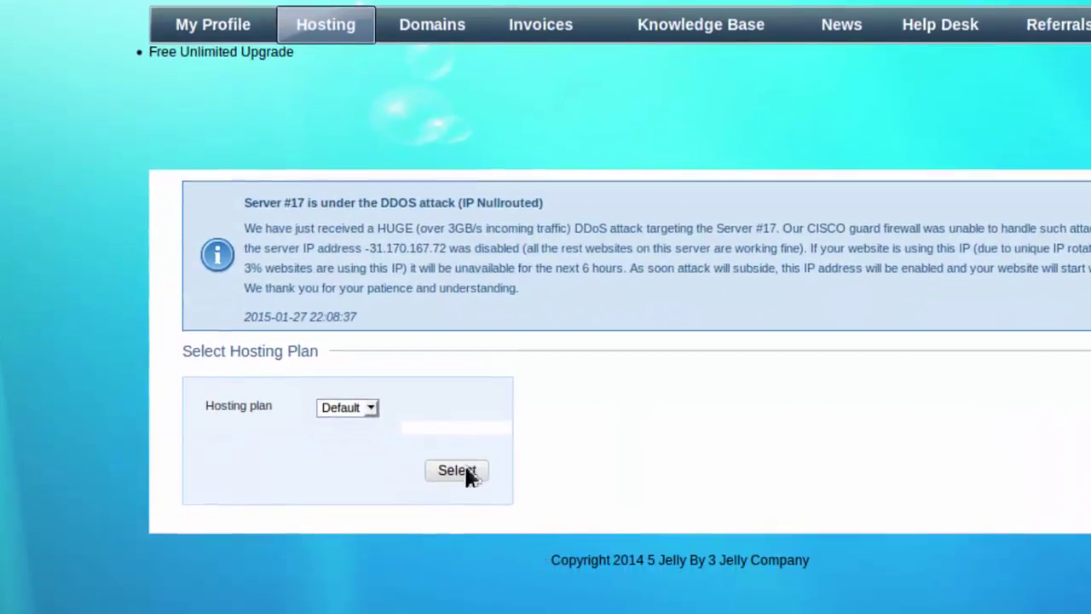
Choose Default plan, enter a .uboxi.com subdomain, the password twice and captcha, then create.
{"action": "left_click", "coordinate": [468, 464]}
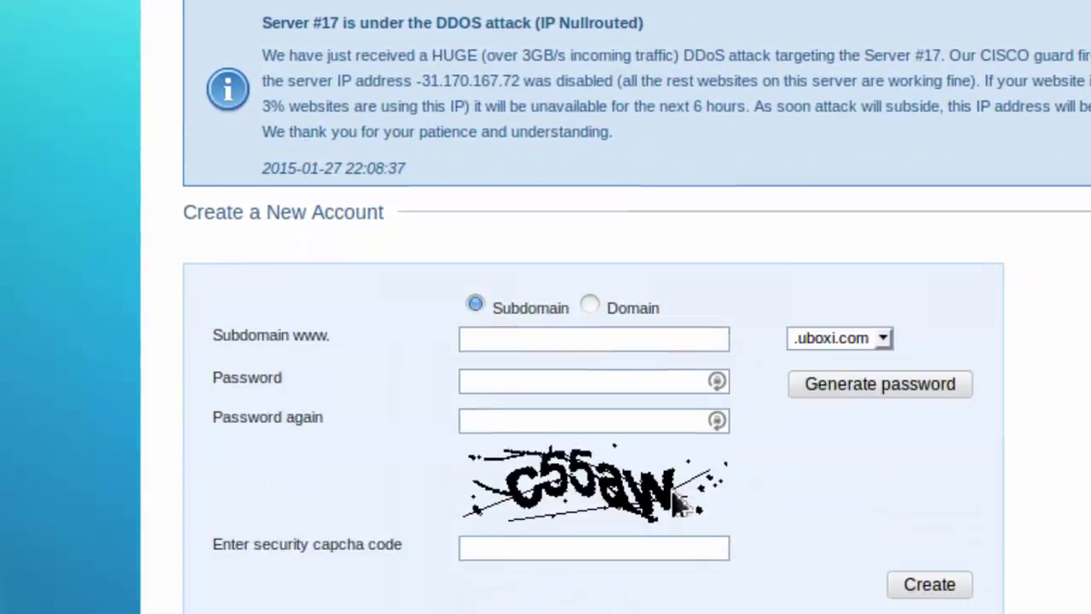
{"action": "left_click", "coordinate": [558, 338]}
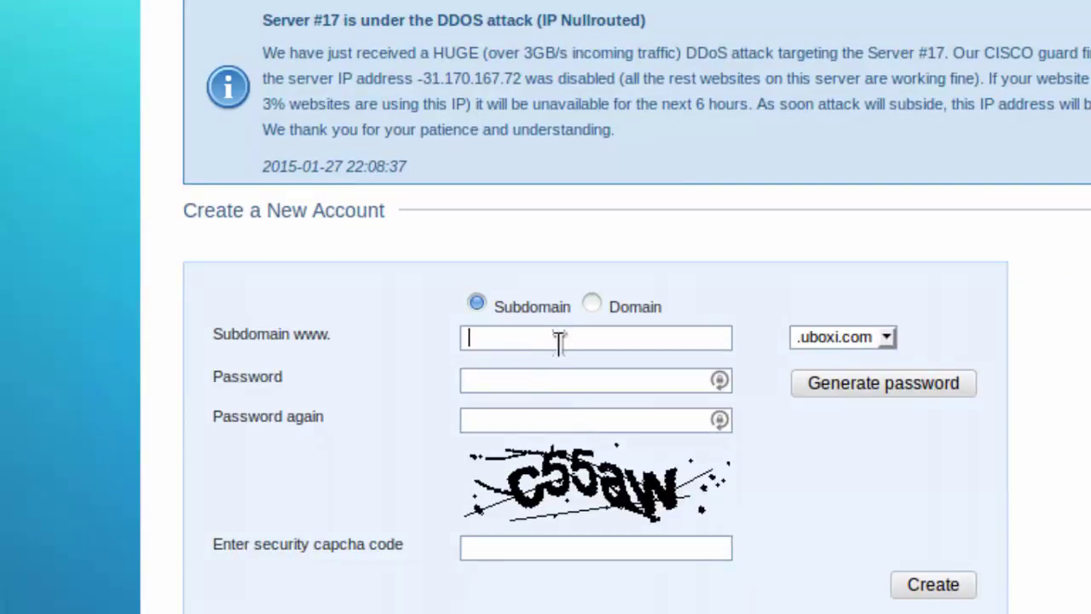
{"action": "type", "text": "anish137"}
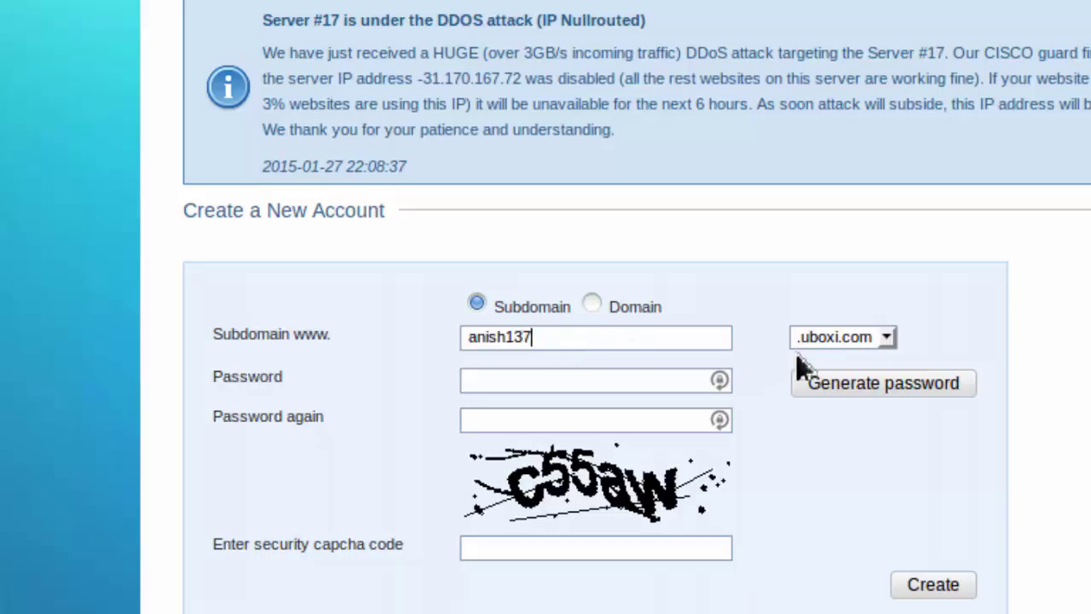
{"action": "left_click", "coordinate": [650, 385]}
{"action": "type", "text": "•••••••••"}
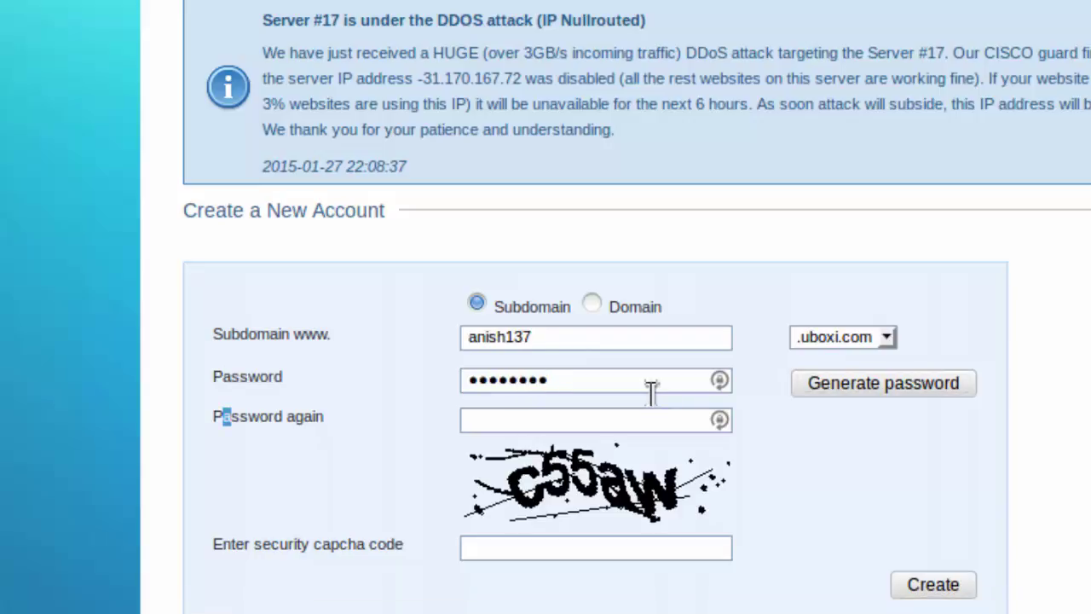
{"action": "left_click", "coordinate": [633, 426]}
{"action": "type", "text": "•••••••••"}
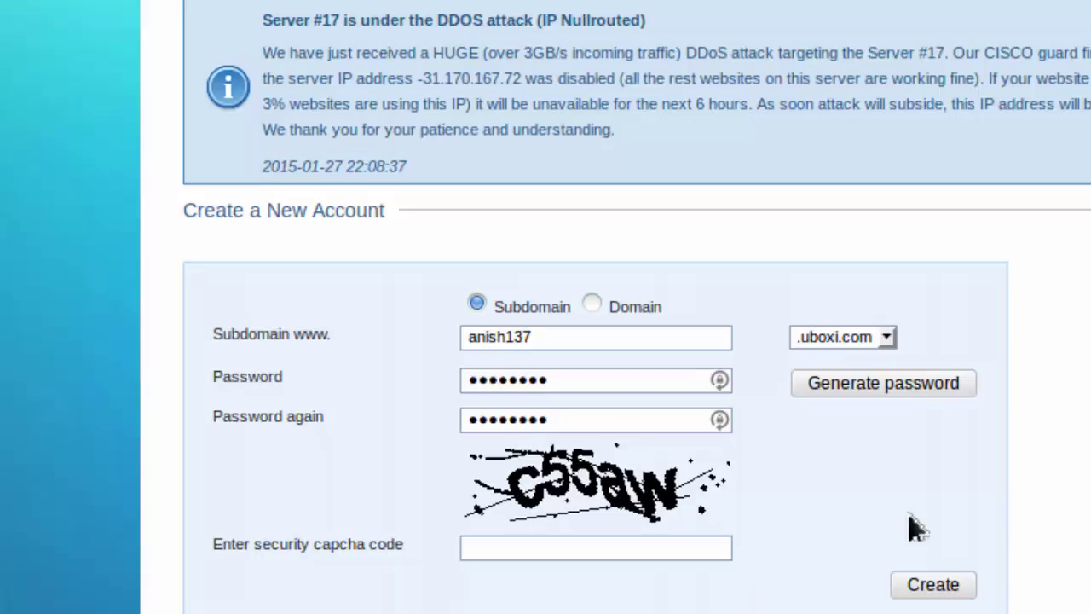
{"action": "type", "text": "c55aw"}
{"action": "left_click", "coordinate": [948, 592]}
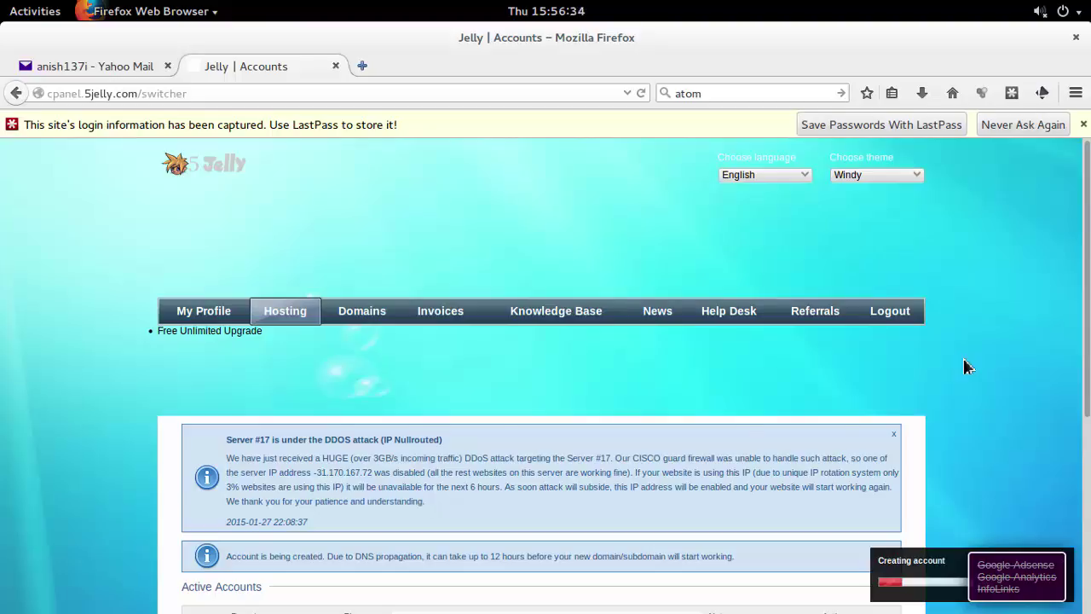
Dismiss the LastPass bar and open the result showing the new account as Active.
{"action": "scroll", "coordinate": [967, 367], "scroll_direction": "down", "scroll_amount": 5}
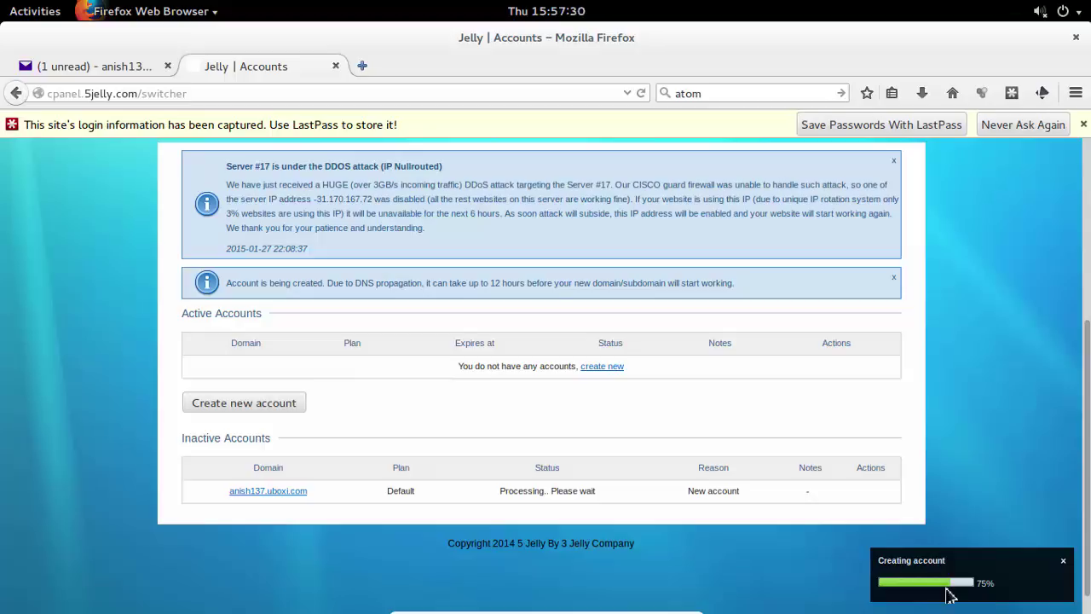
{"action": "left_click", "coordinate": [1083, 124]}
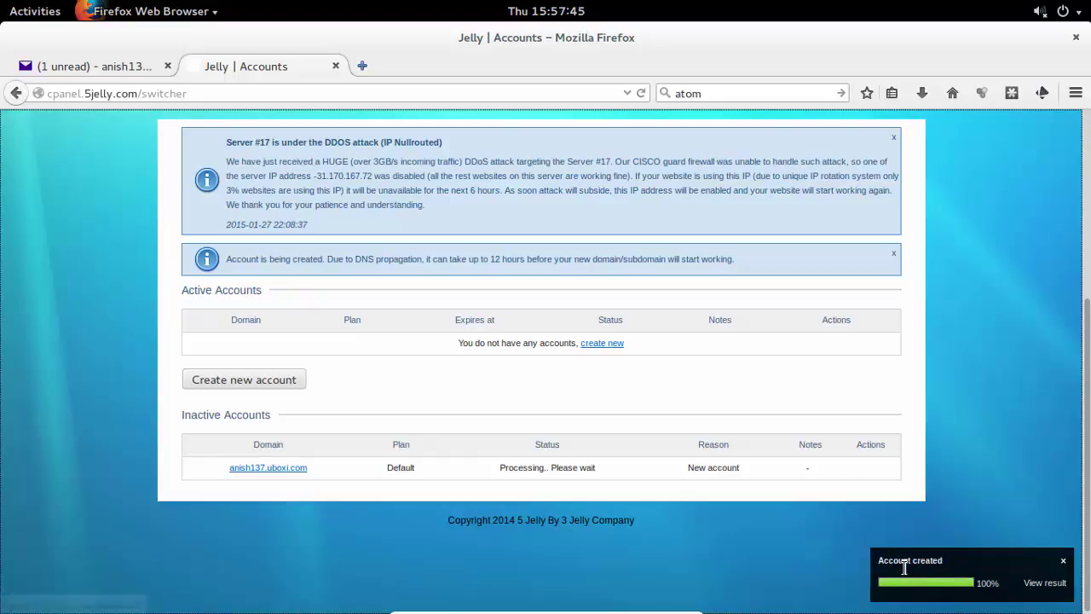
{"action": "left_click", "coordinate": [1035, 583]}
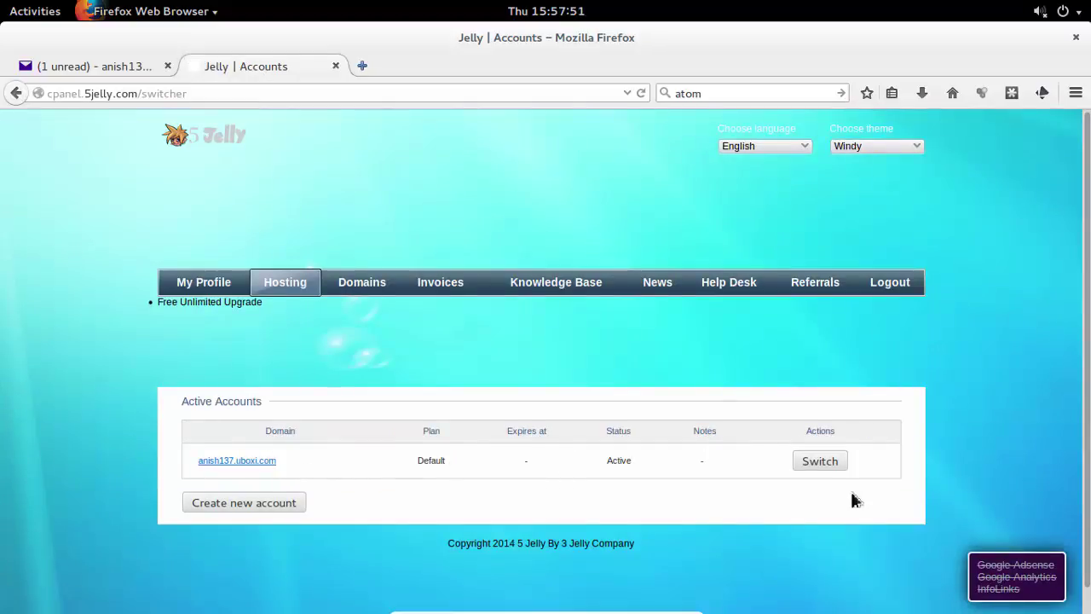
Switch into the new hosting account and open Auto Installer from the Website section.
{"action": "left_click", "coordinate": [820, 465]}
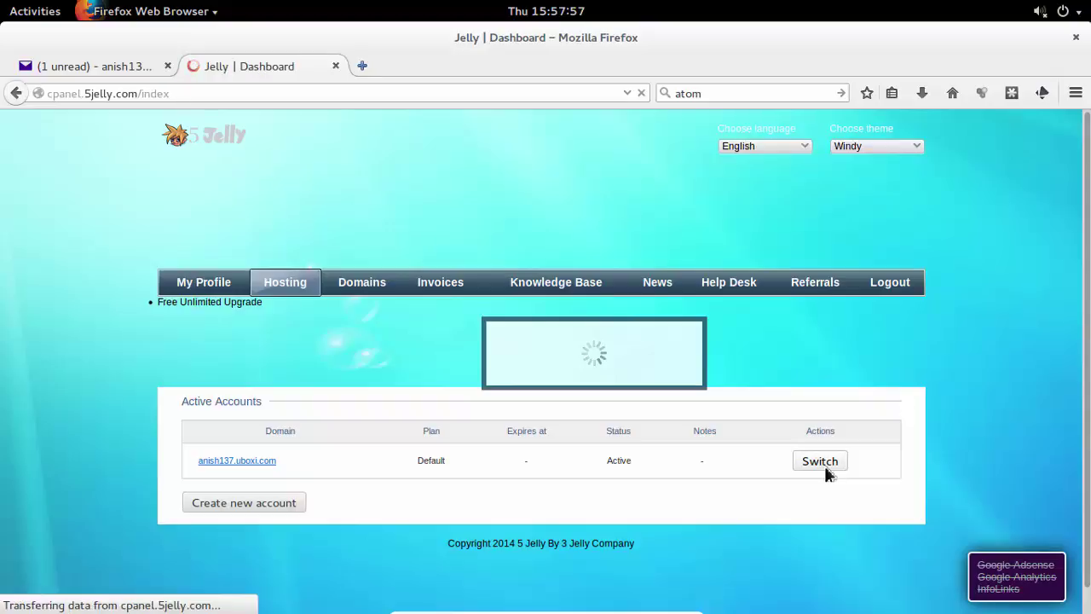
{"action": "scroll", "coordinate": [825, 473], "scroll_direction": "down", "scroll_amount": 3}
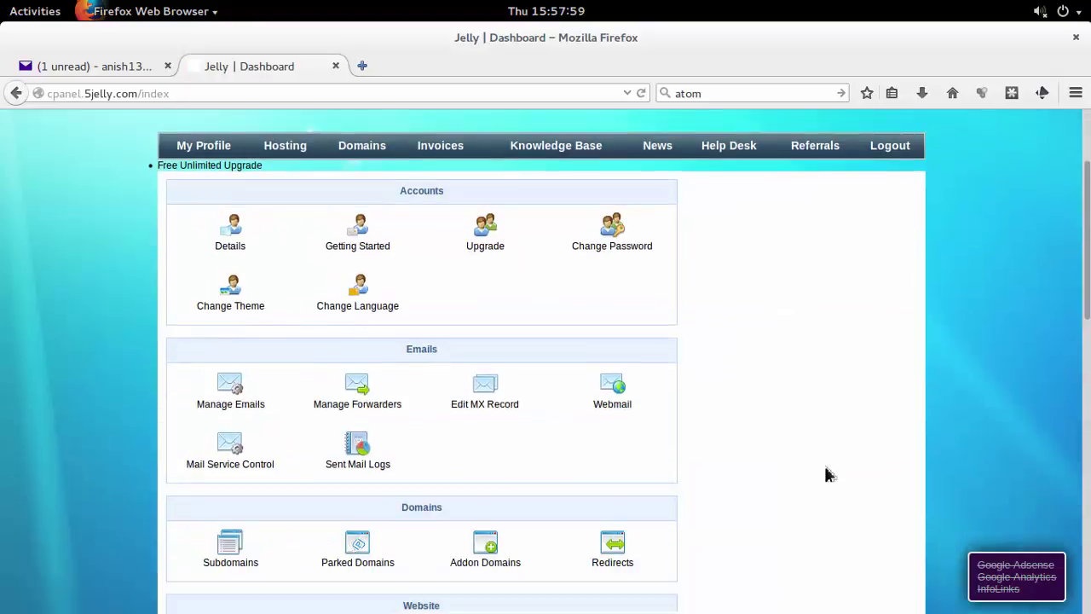
{"action": "scroll", "coordinate": [825, 473], "scroll_direction": "down", "scroll_amount": 6}
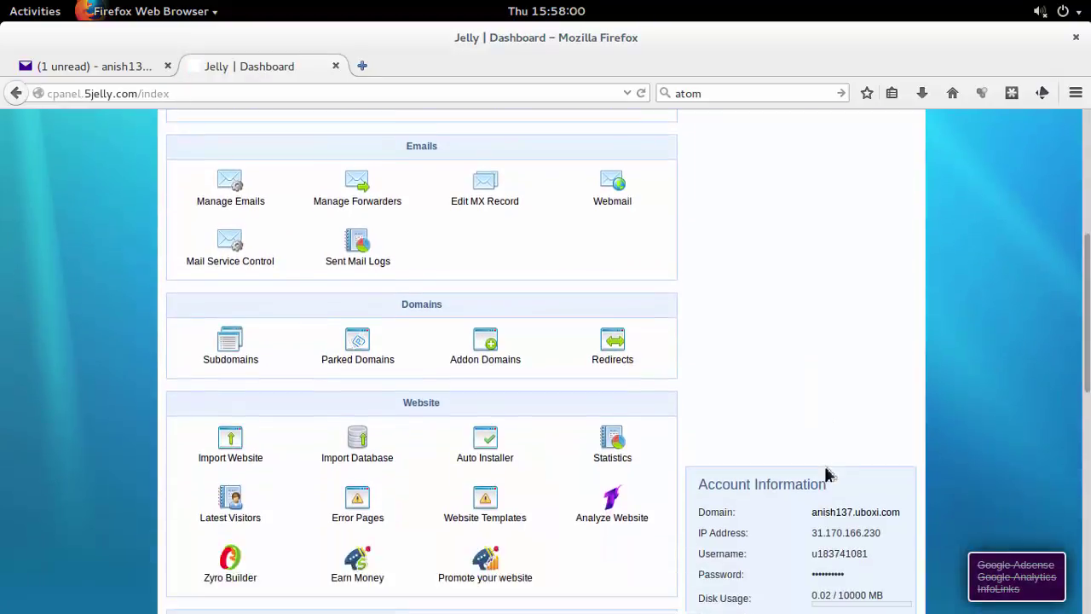
{"action": "scroll", "coordinate": [825, 474], "scroll_direction": "down", "scroll_amount": 1}
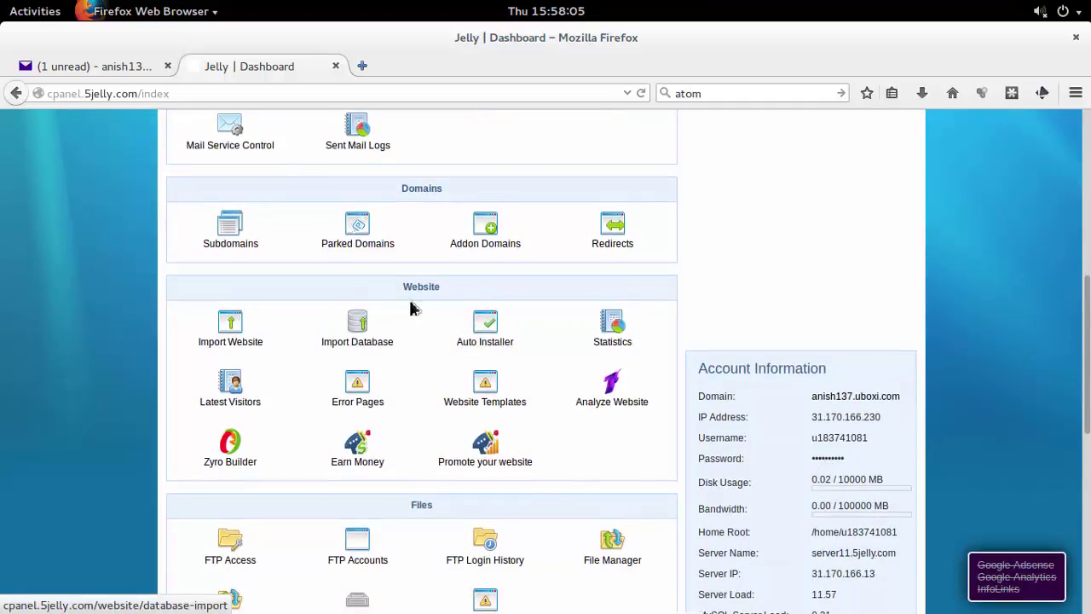
{"action": "left_click_drag", "start_coordinate": [400, 293], "coordinate": [442, 293]}
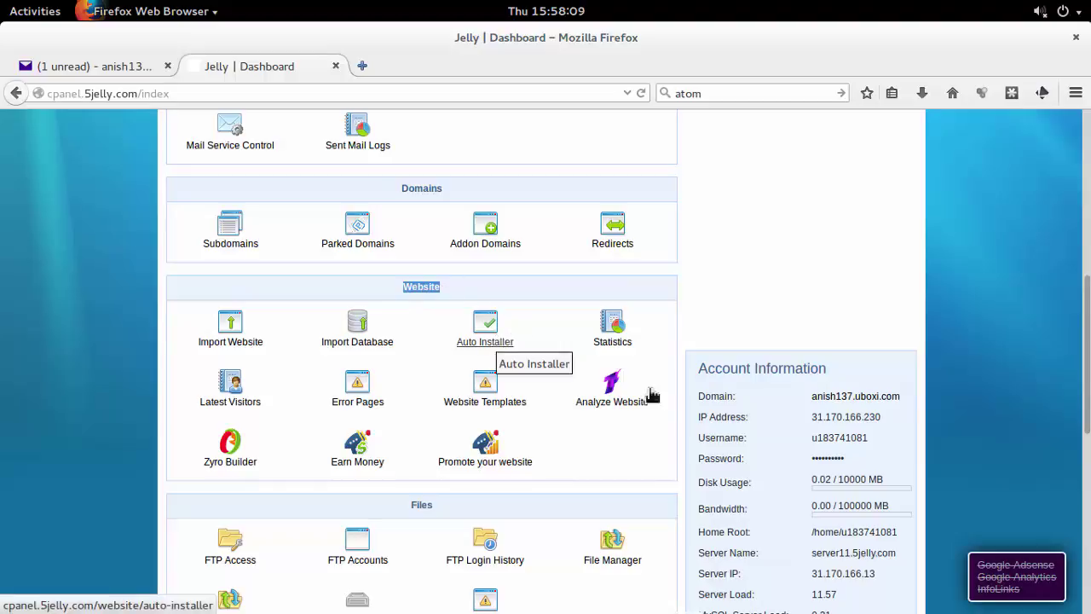
{"action": "scroll", "coordinate": [854, 552], "scroll_direction": "down", "scroll_amount": 3}
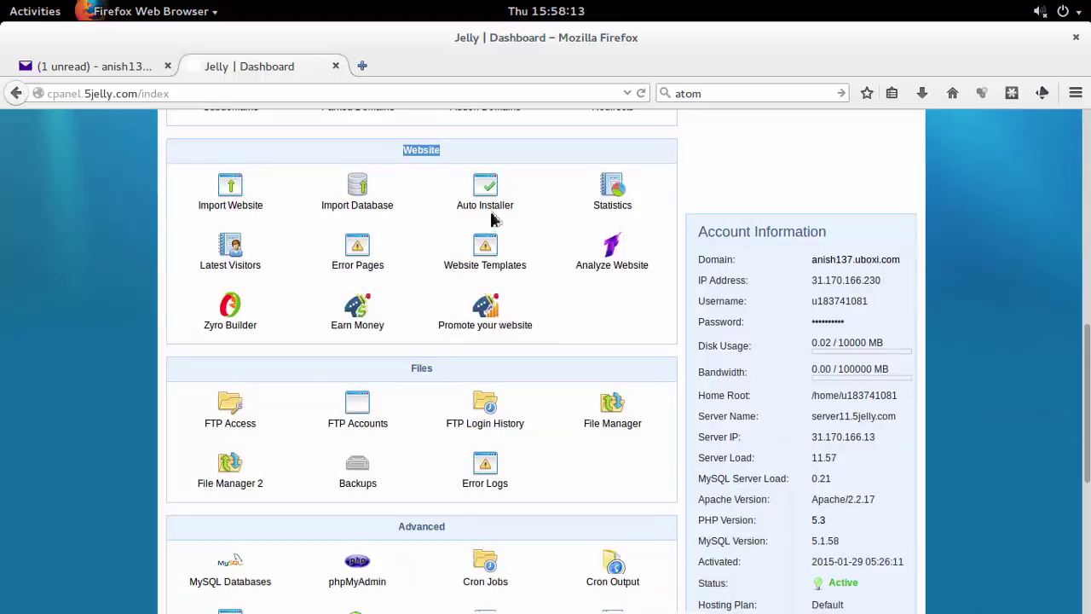
{"action": "left_click", "coordinate": [485, 205]}
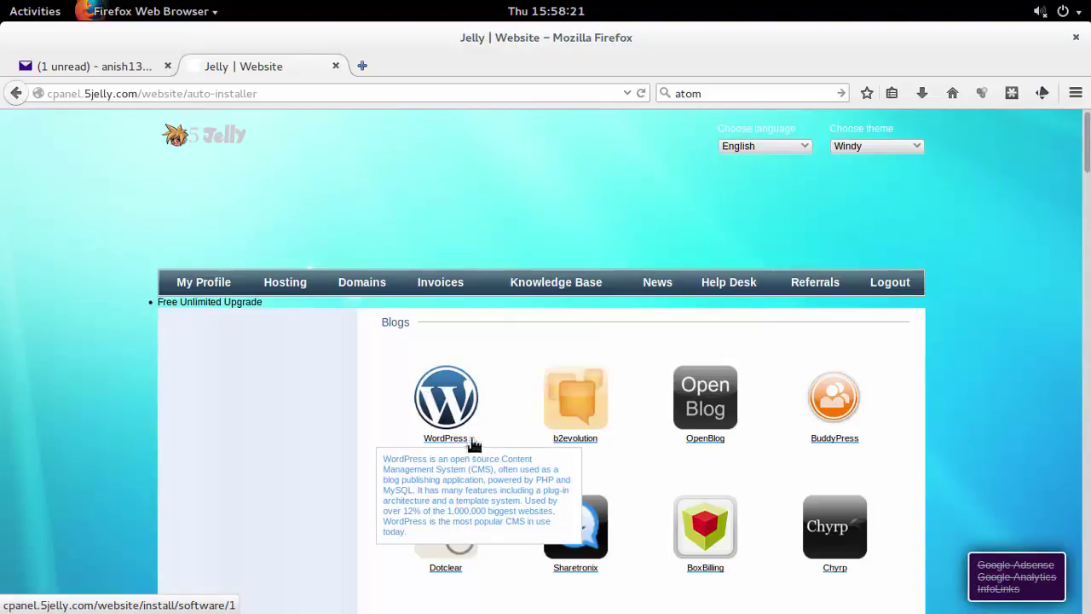
Install WordPress 3.3.1 into the 'blog' folder with an administrator username and password.
{"action": "scroll", "coordinate": [495, 327], "scroll_direction": "down", "scroll_amount": 4}
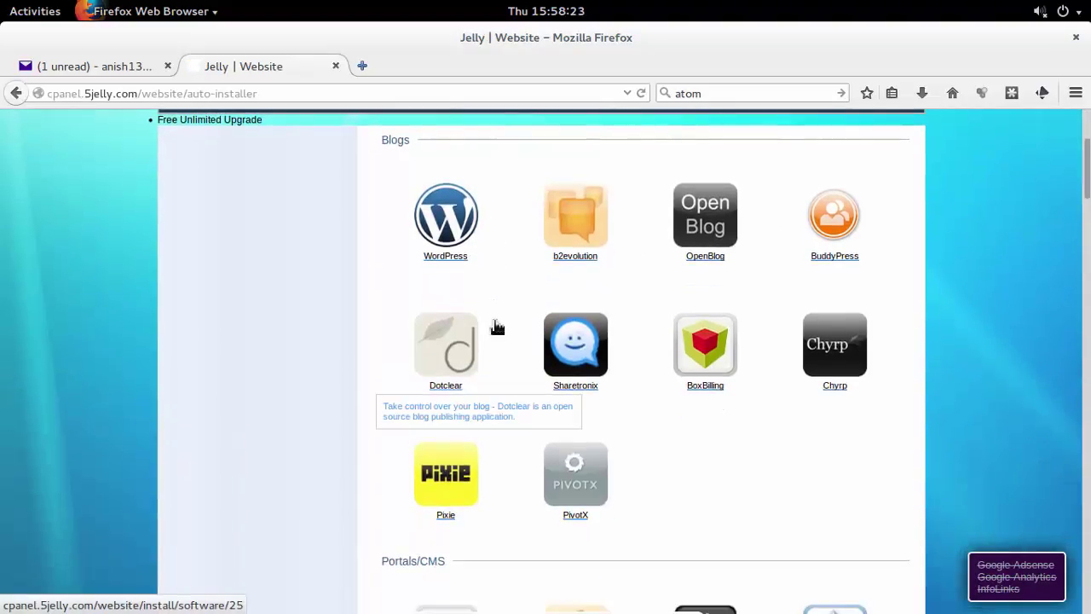
{"action": "scroll", "coordinate": [495, 324], "scroll_direction": "up", "scroll_amount": 3}
{"action": "left_click", "coordinate": [452, 391]}
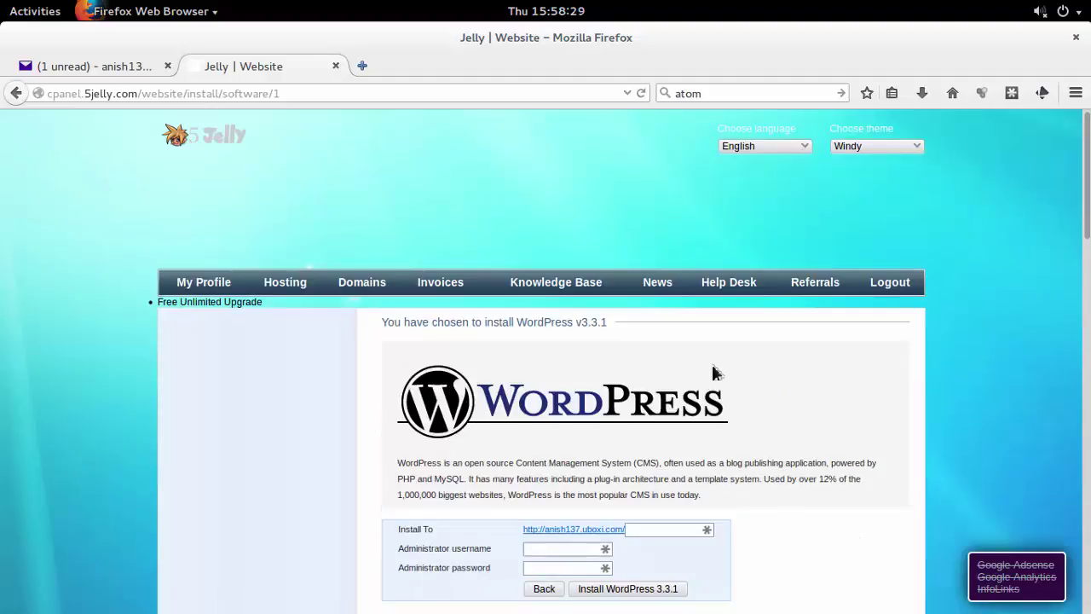
{"action": "scroll", "coordinate": [715, 373], "scroll_direction": "down", "scroll_amount": 2}
{"action": "left_click", "coordinate": [666, 438]}
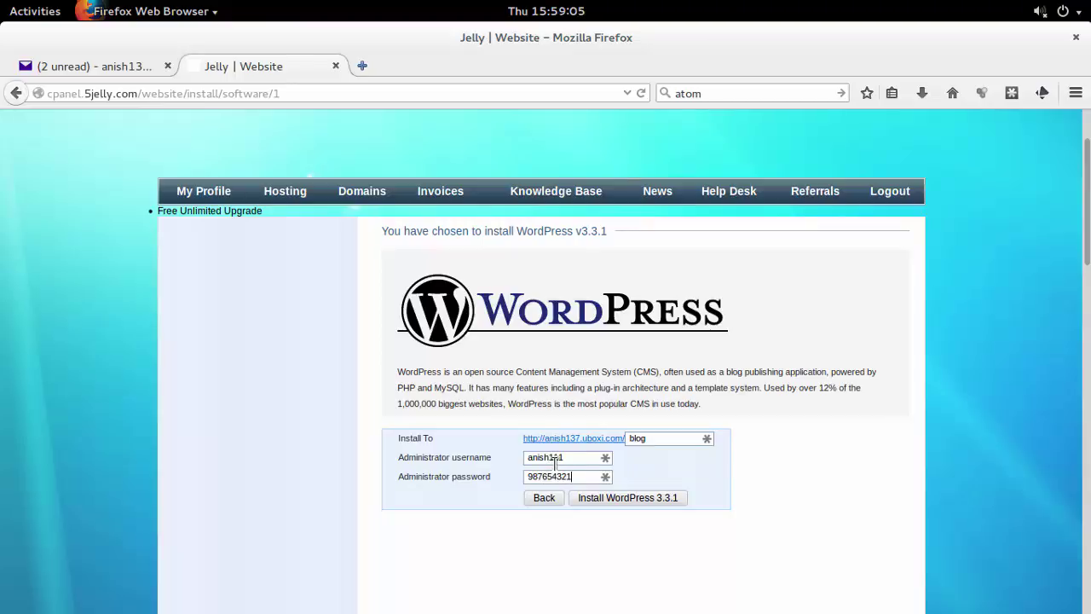
{"action": "left_click", "coordinate": [617, 503]}
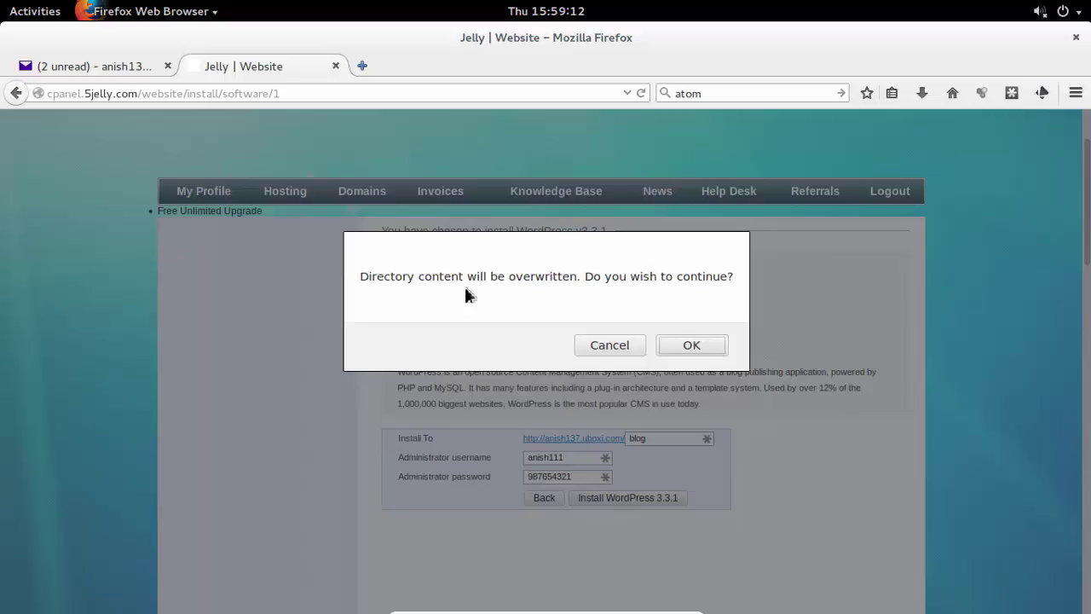
Confirm overwriting the folder and copy the installation and database details from the info box.
{"action": "left_click", "coordinate": [690, 346]}
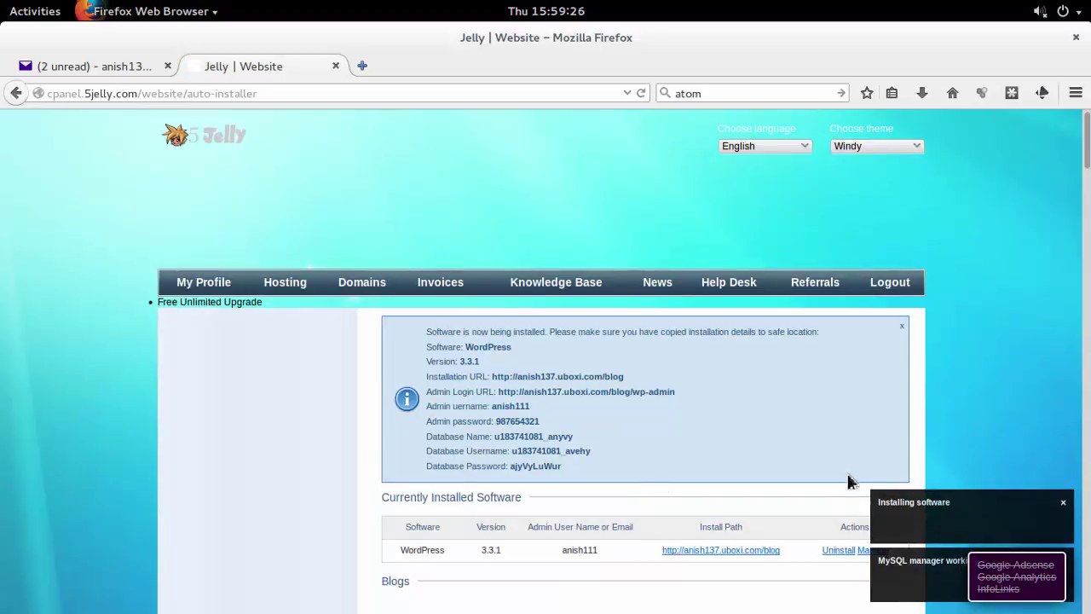
{"action": "left_click_drag", "start_coordinate": [636, 473], "coordinate": [428, 380]}
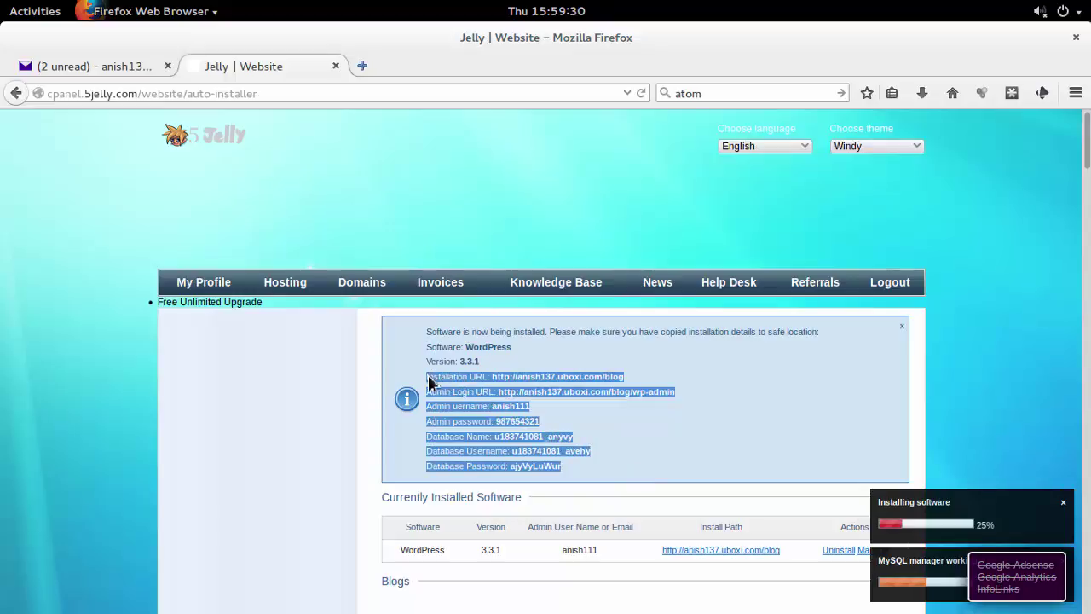
{"action": "right_click", "coordinate": [514, 397]}
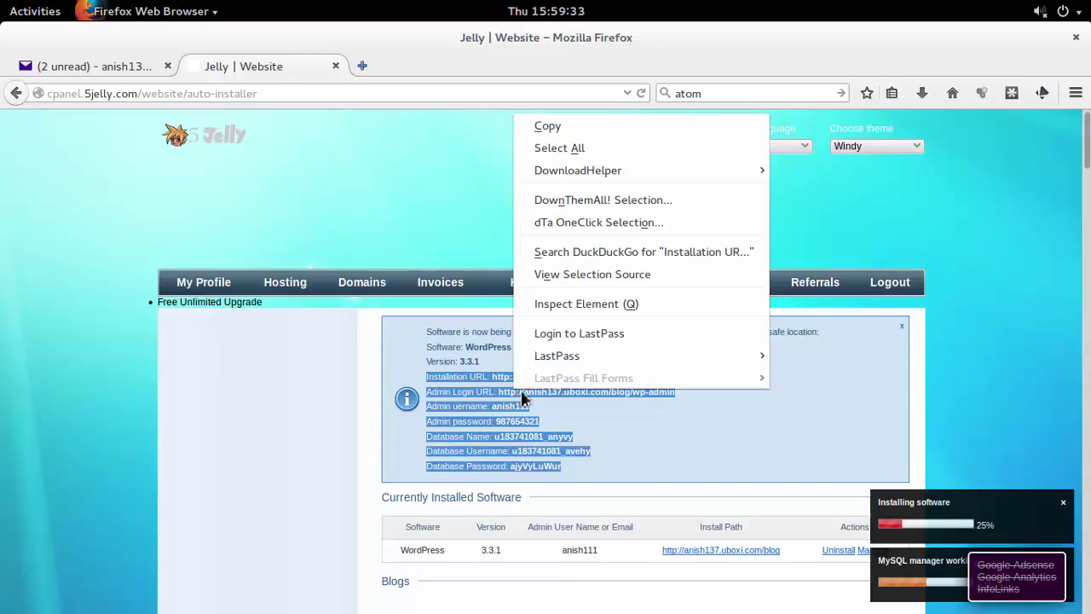
{"action": "left_click", "coordinate": [582, 128]}
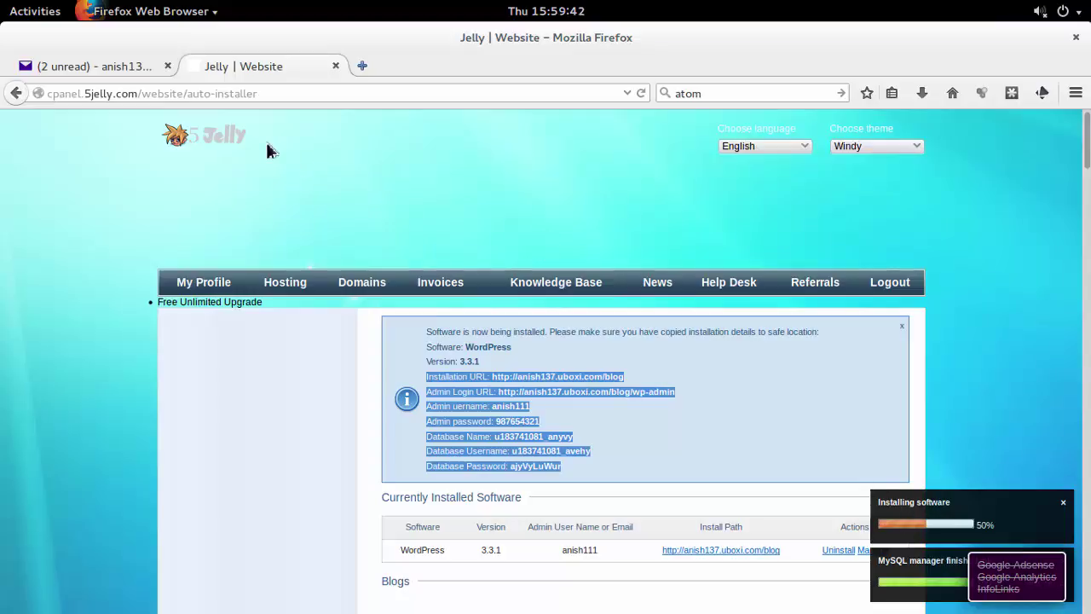
{"action": "left_click", "coordinate": [5, 9]}
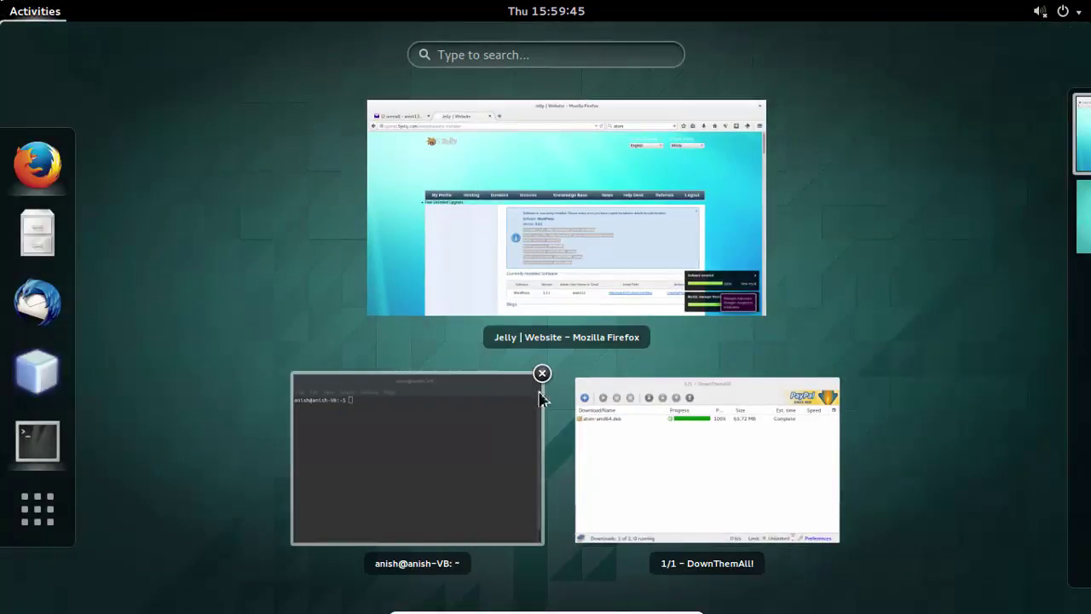
Launch gedit from the terminal and paste the installation and database details into a new document.
{"action": "left_click", "coordinate": [841, 377]}
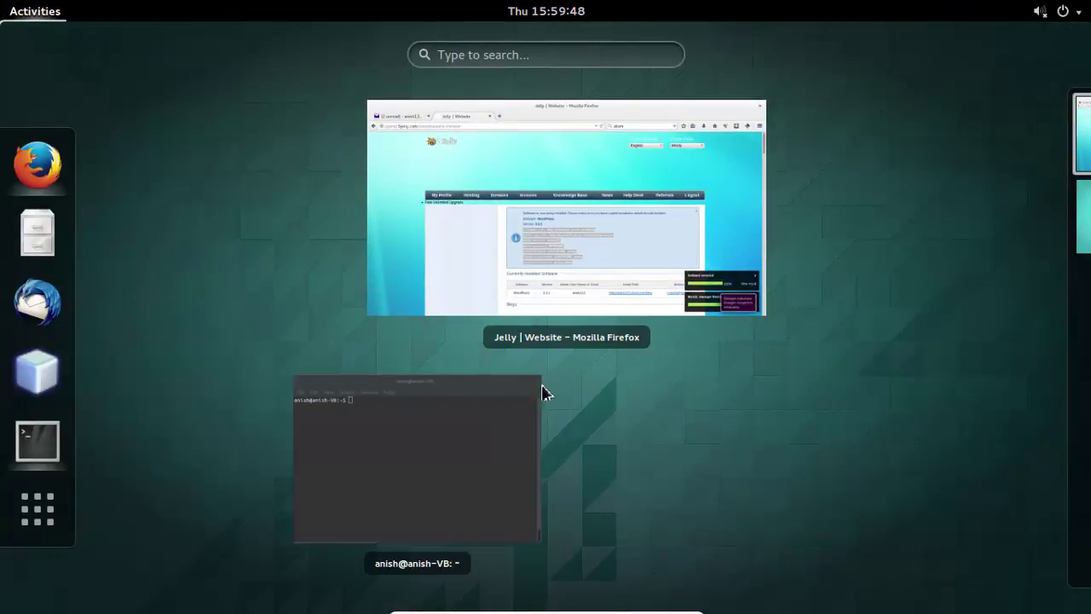
{"action": "left_click", "coordinate": [516, 414]}
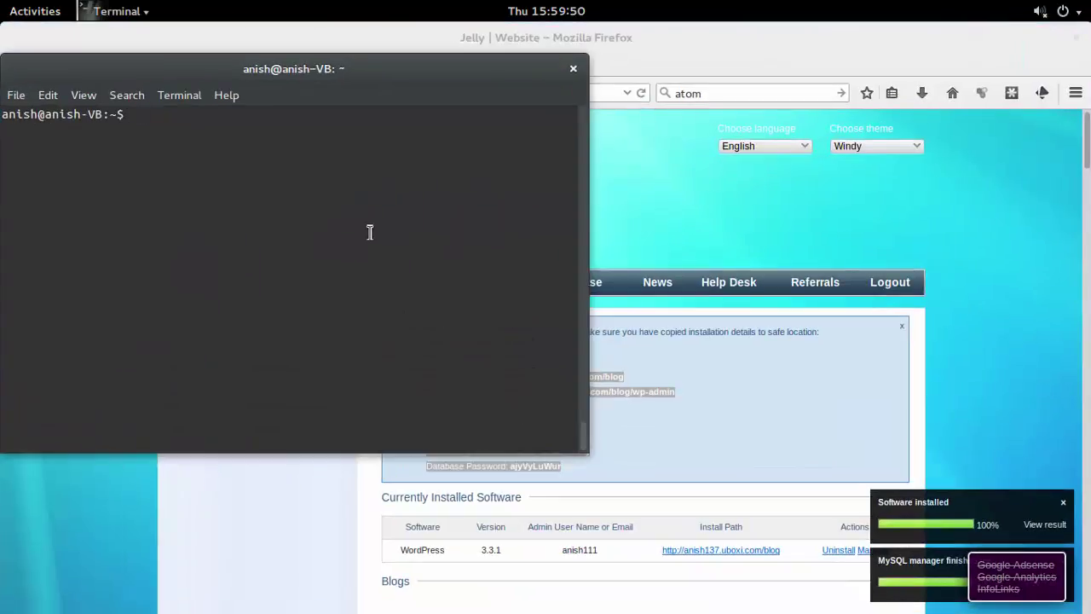
{"action": "type", "text": "gedit "}
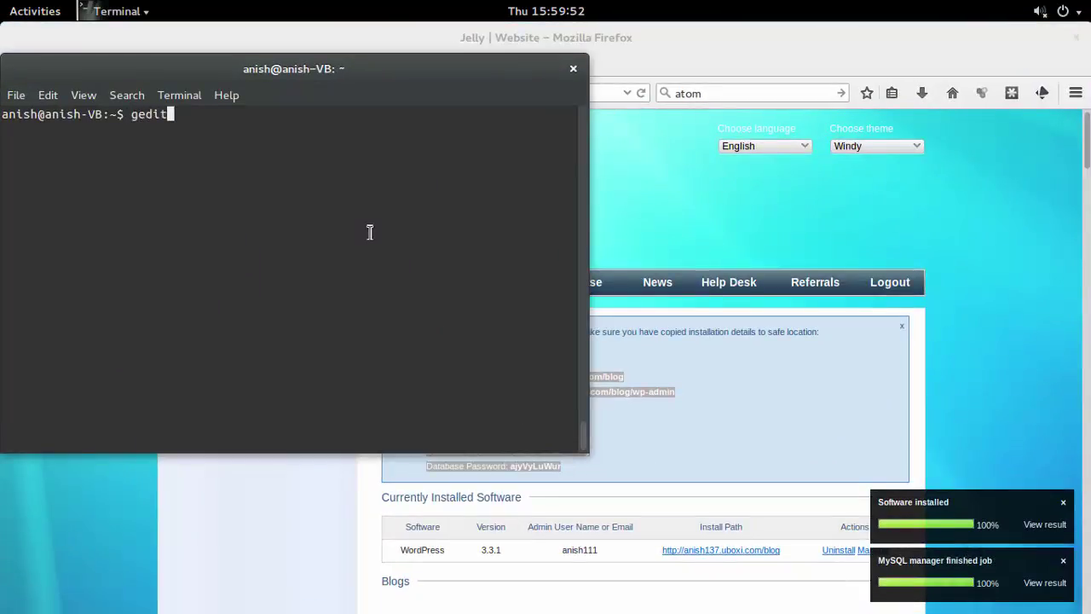
{"action": "type", "text": "&"}
{"action": "key", "text": "Return"}
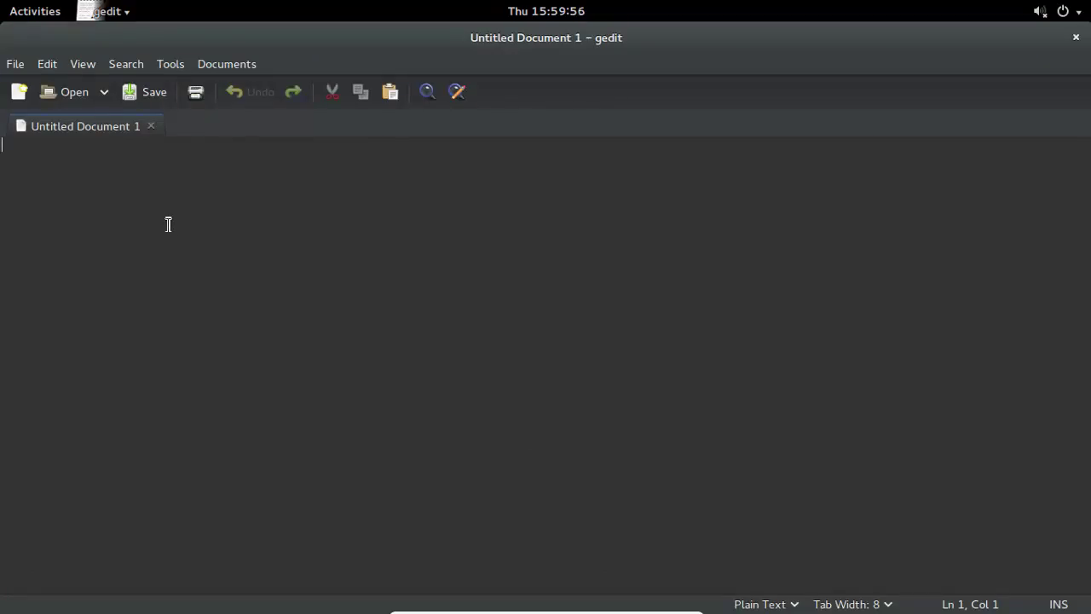
{"action": "key", "text": "ctrl+v"}
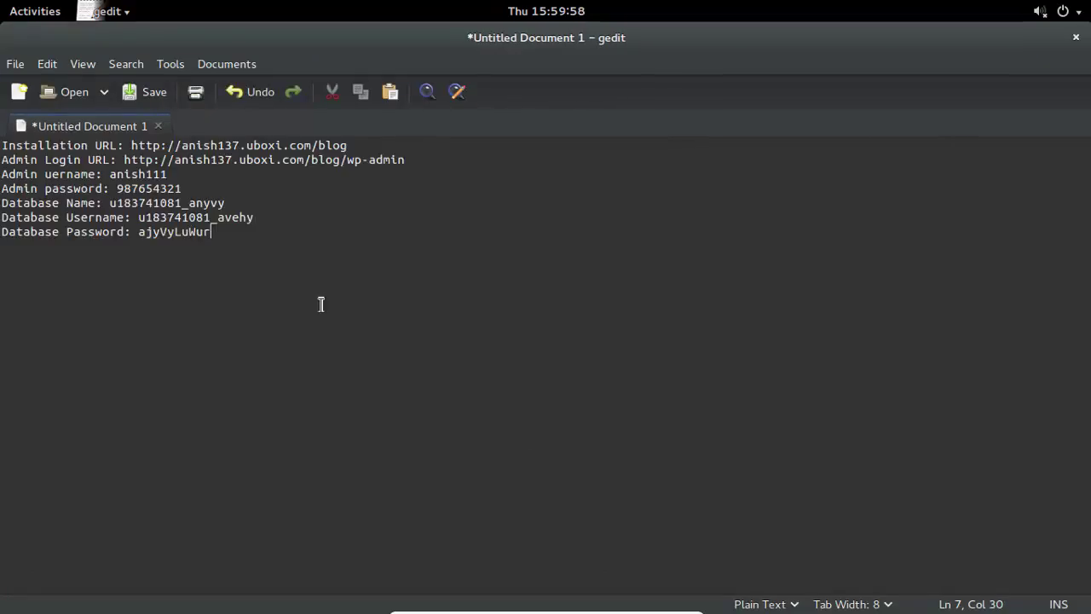
{"action": "key", "text": "Return"}
{"action": "key", "text": "Return"}
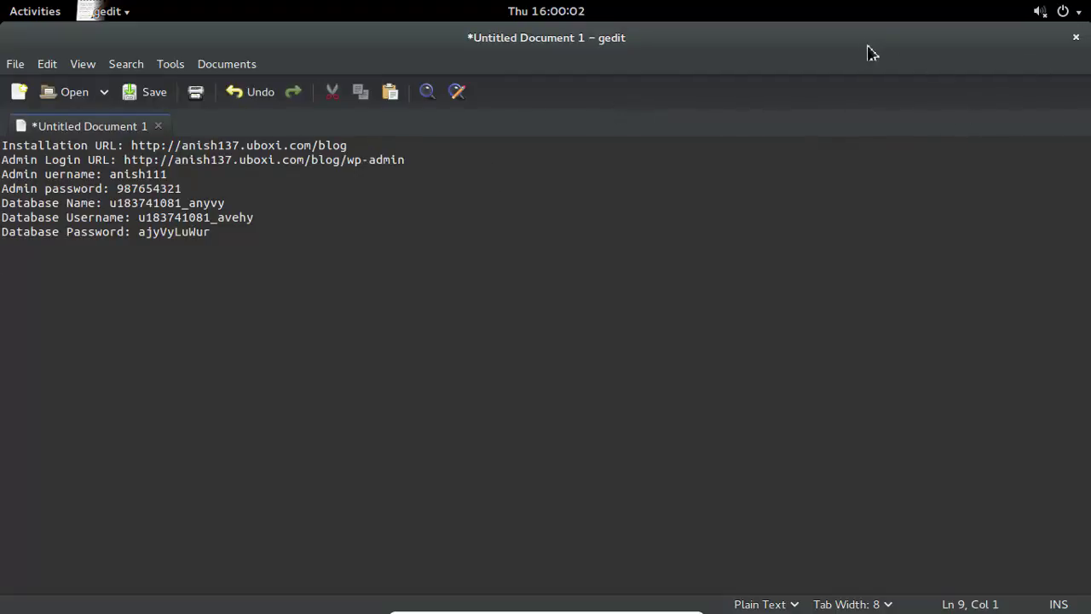
Shrink the gedit window, exit the terminal, and return to Firefox.
{"action": "double_click", "coordinate": [792, 31]}
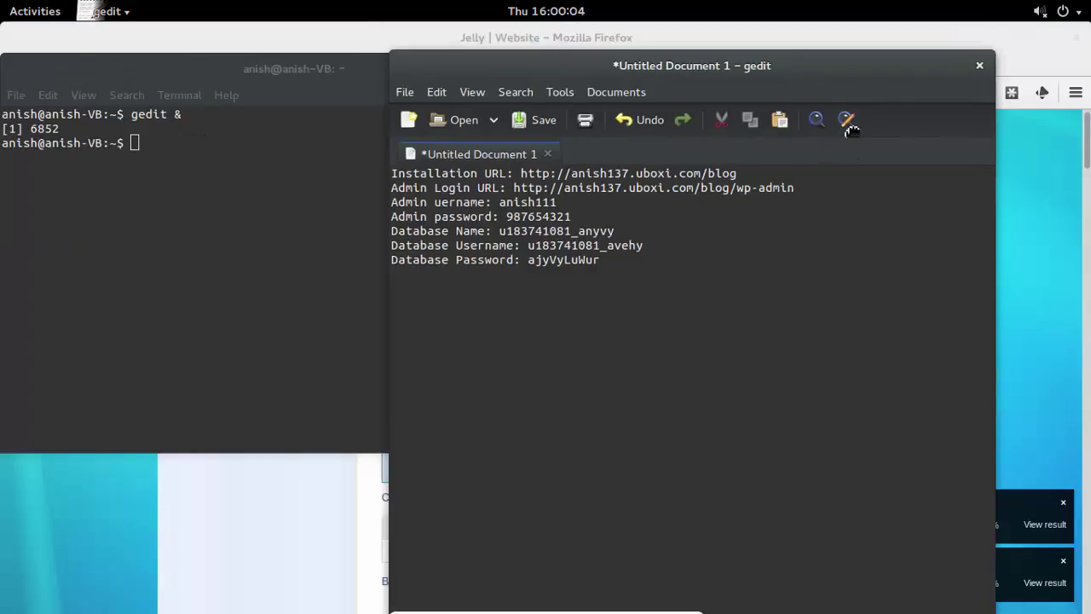
{"action": "left_click", "coordinate": [273, 223]}
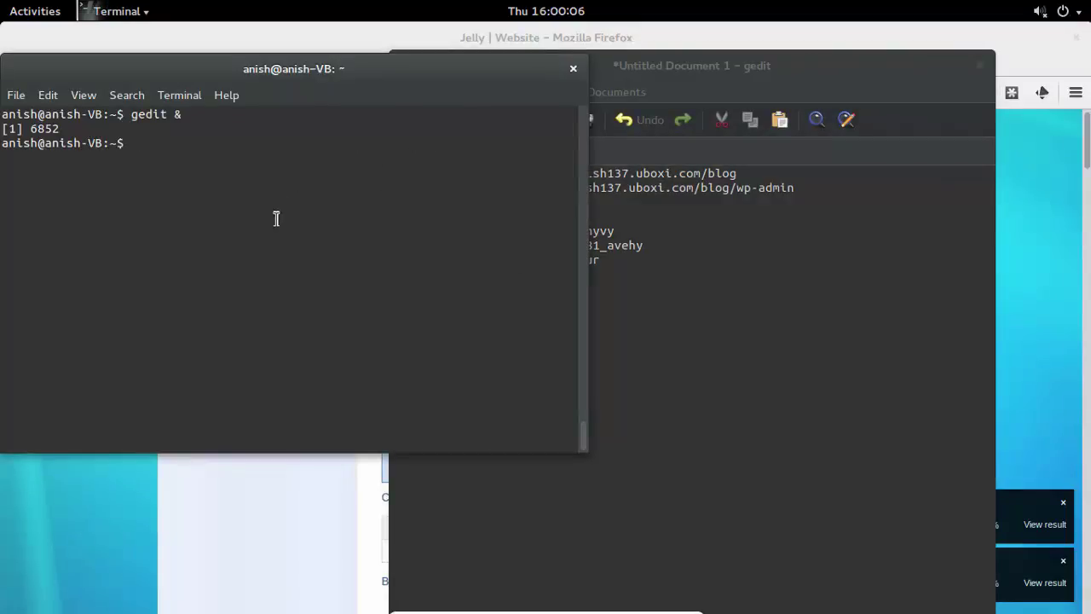
{"action": "type", "text": "exit"}
{"action": "key", "text": "Return"}
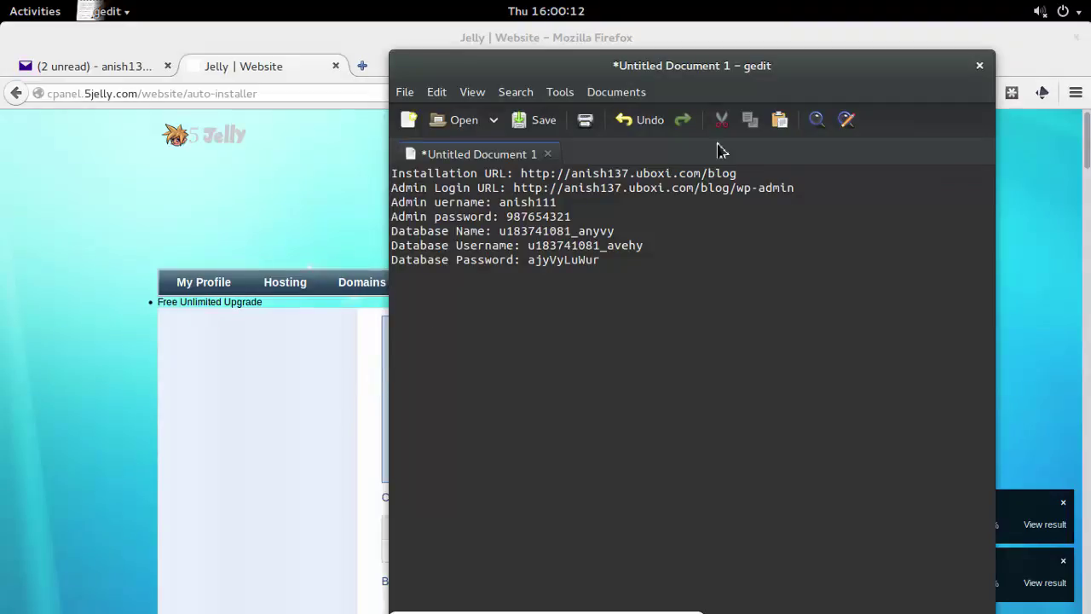
{"action": "left_click_drag", "start_coordinate": [810, 84], "coordinate": [822, 74]}
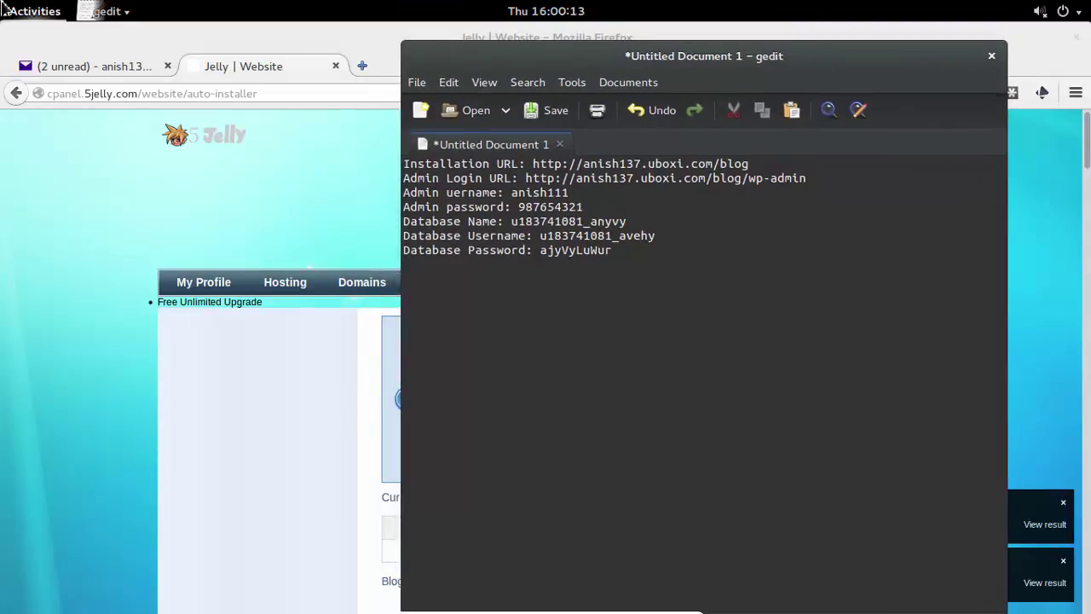
{"action": "mouse_move", "coordinate": [3, 7]}
{"action": "left_click", "coordinate": [288, 244]}
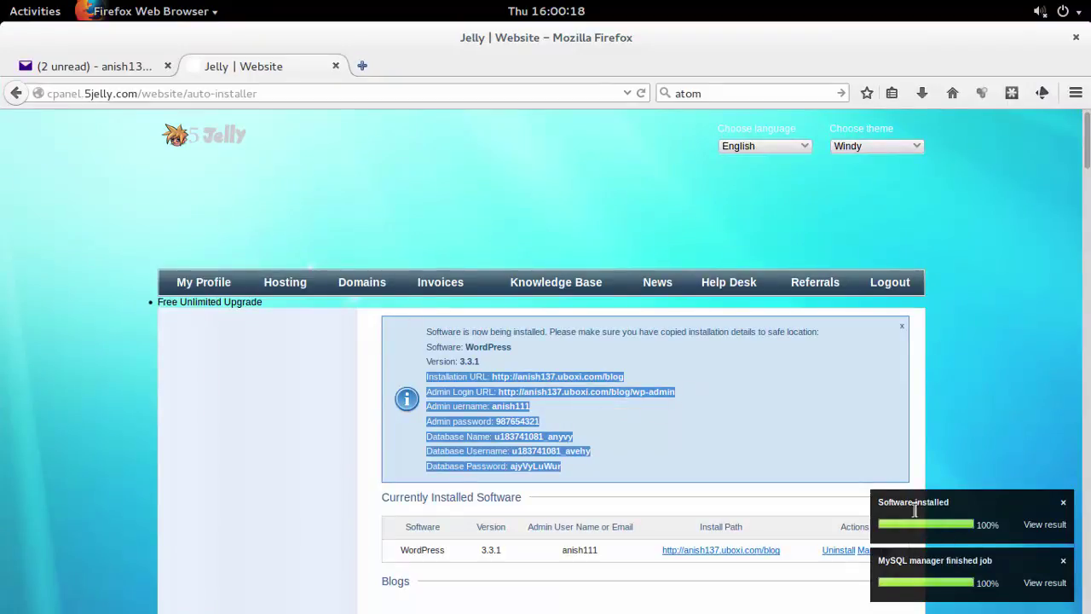
Open the new blog in a third tab to see its Hello world! post, then return to the installer tab.
{"action": "left_click", "coordinate": [1031, 526]}
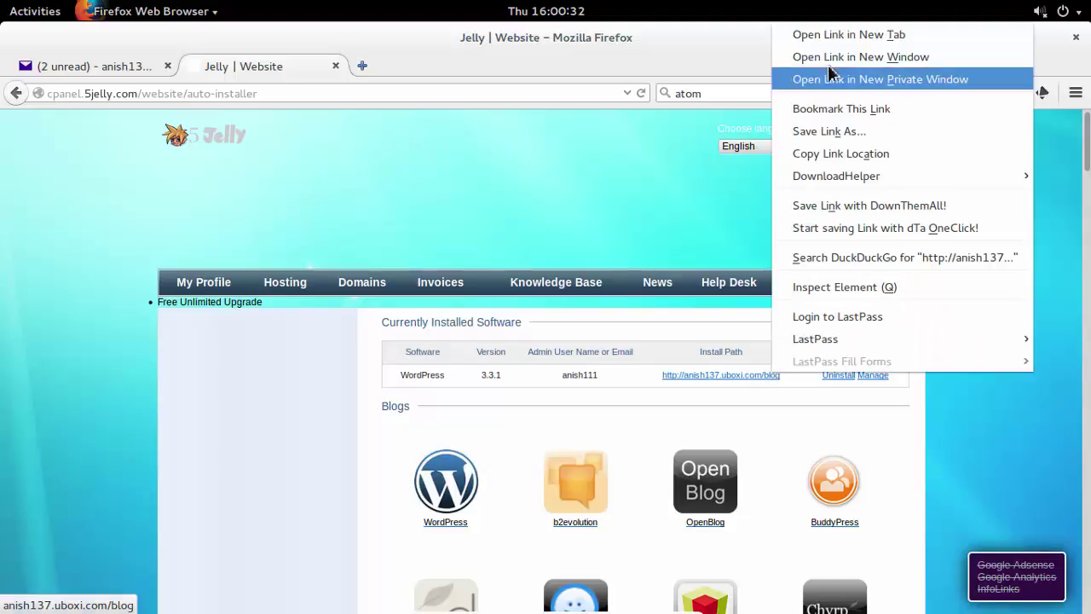
{"action": "left_click", "coordinate": [848, 34]}
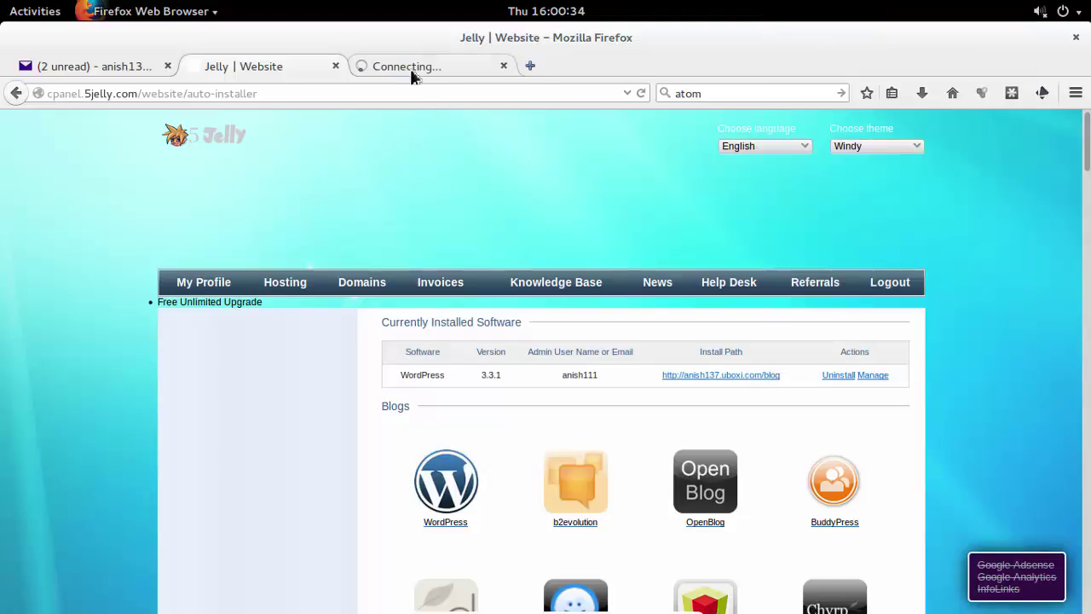
{"action": "left_click", "coordinate": [410, 68]}
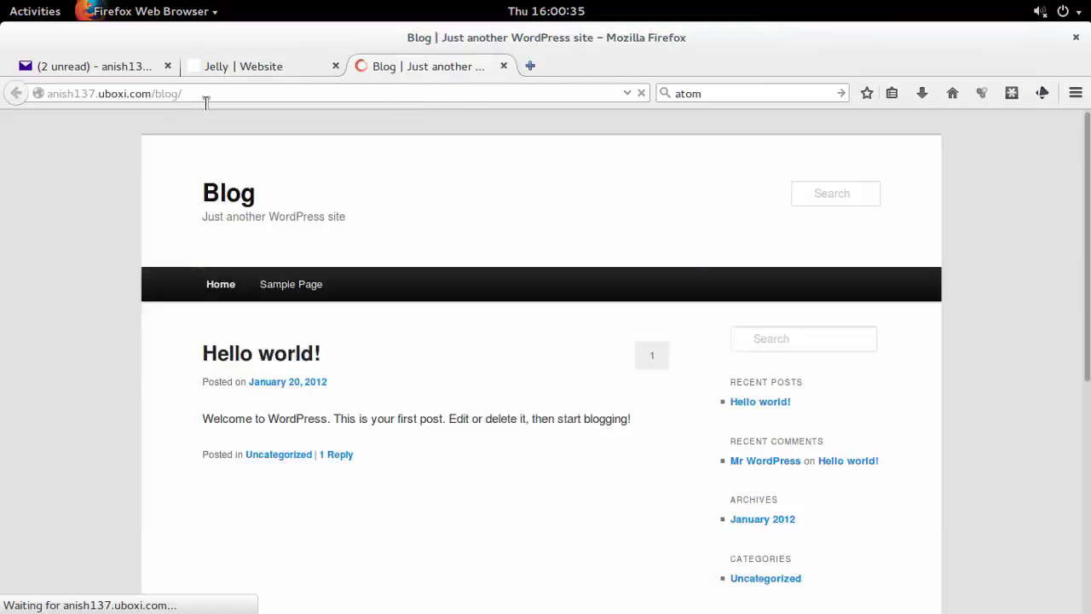
{"action": "scroll", "coordinate": [529, 238], "scroll_direction": "down", "scroll_amount": 3}
{"action": "scroll", "coordinate": [526, 251], "scroll_direction": "down", "scroll_amount": 2}
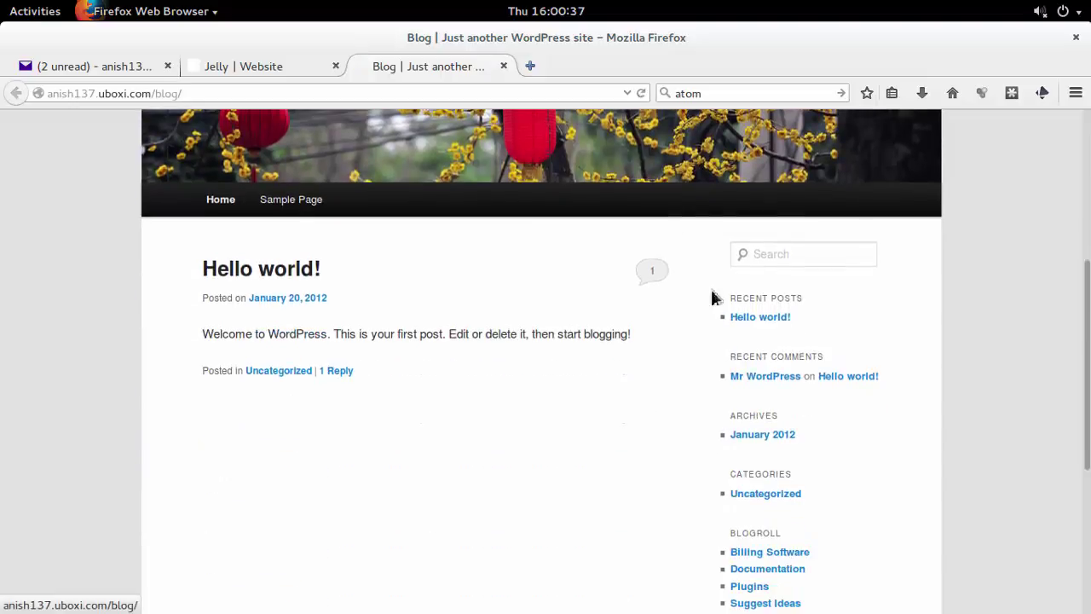
{"action": "left_click", "coordinate": [225, 67]}
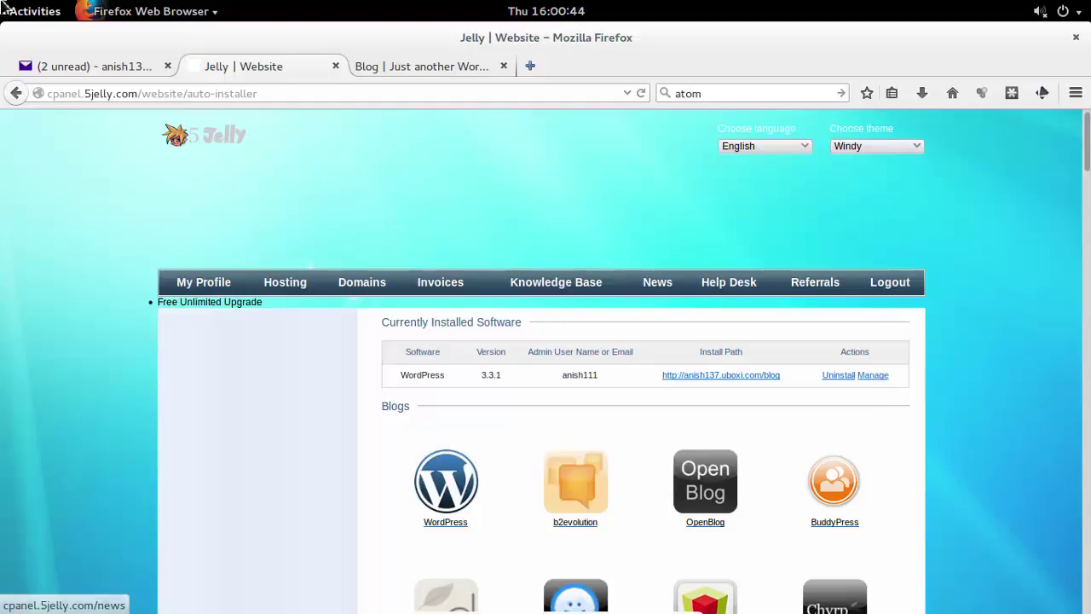
Copy the admin login URL from the gedit notes and load it in a new tab.
{"action": "mouse_move", "coordinate": [3, 3]}
{"action": "left_click", "coordinate": [916, 409]}
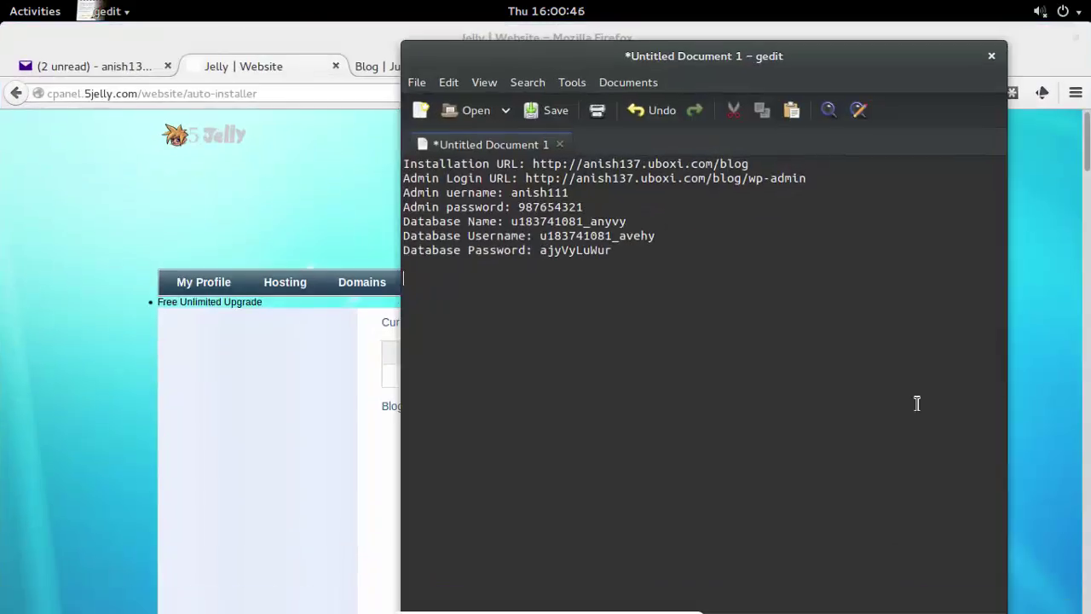
{"action": "left_click_drag", "start_coordinate": [807, 179], "coordinate": [527, 178]}
{"action": "key", "text": "ctrl+c"}
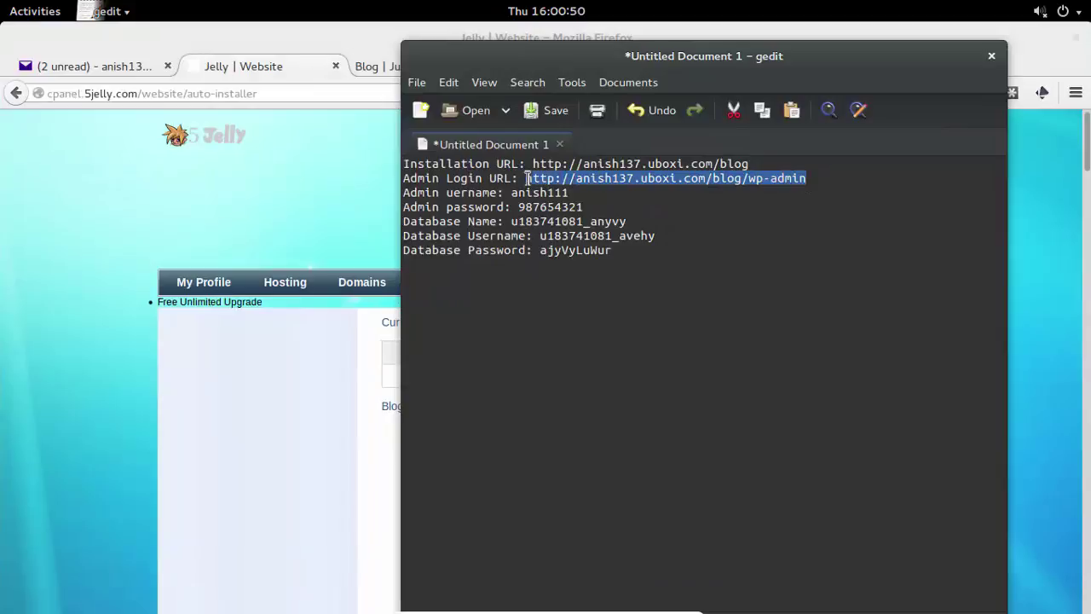
{"action": "left_click", "coordinate": [375, 69]}
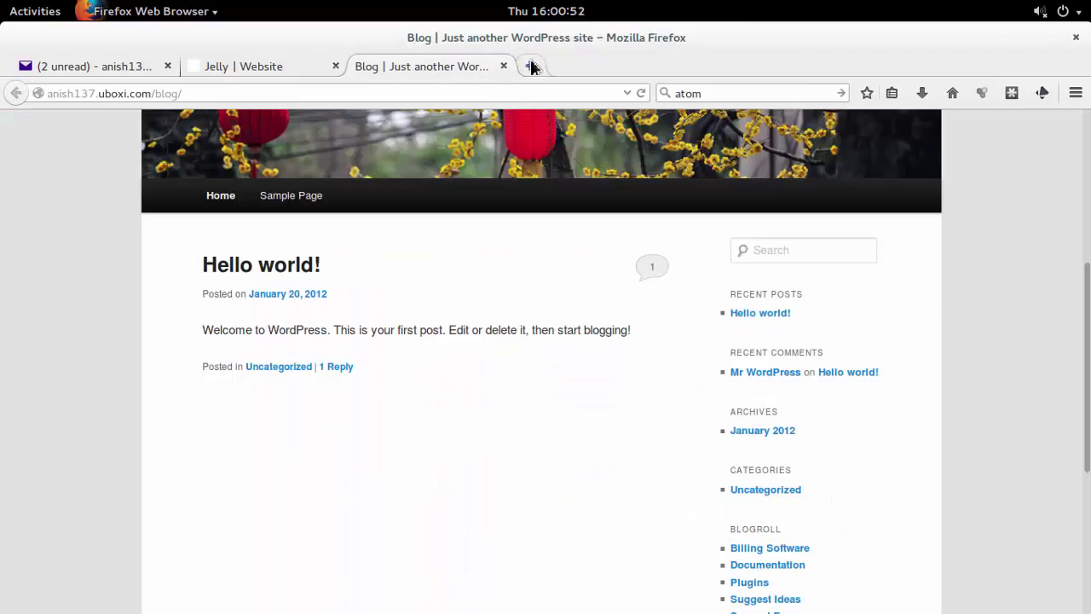
{"action": "left_click", "coordinate": [532, 67]}
{"action": "key", "text": "ctrl+v"}
{"action": "key", "text": "Return"}
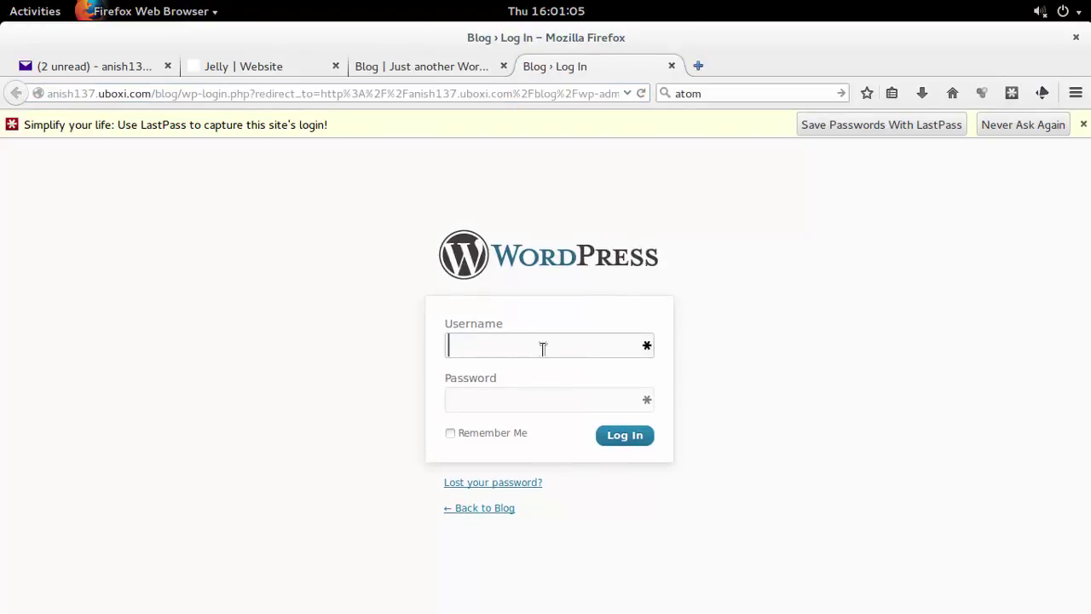
Log in with the admin username and the password copied from the notes.
{"action": "type", "text": "anish111"}
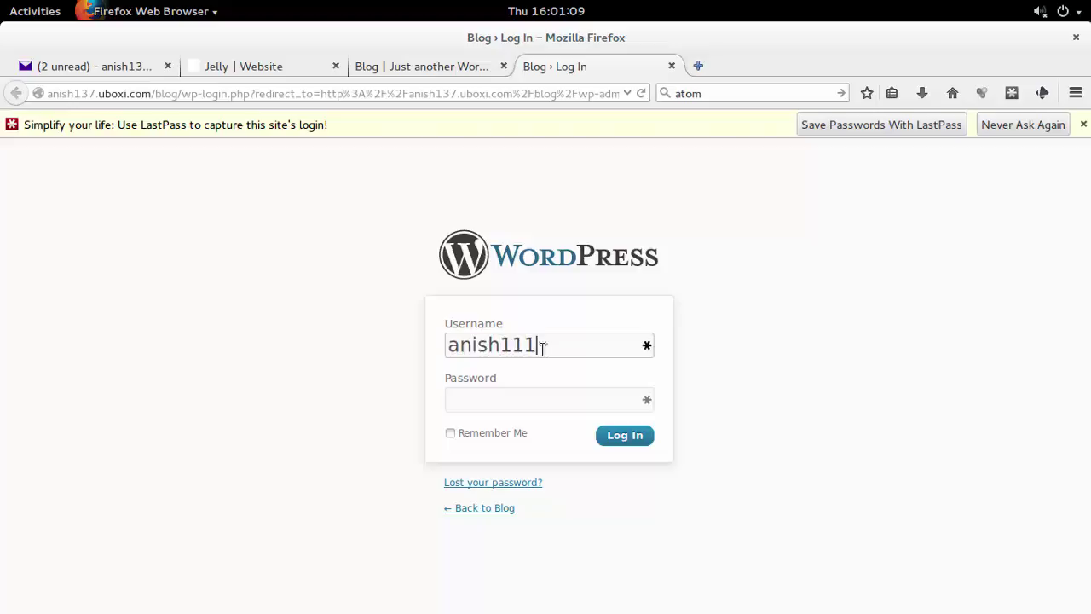
{"action": "key", "text": "Tab"}
{"action": "mouse_move", "coordinate": [3, 2]}
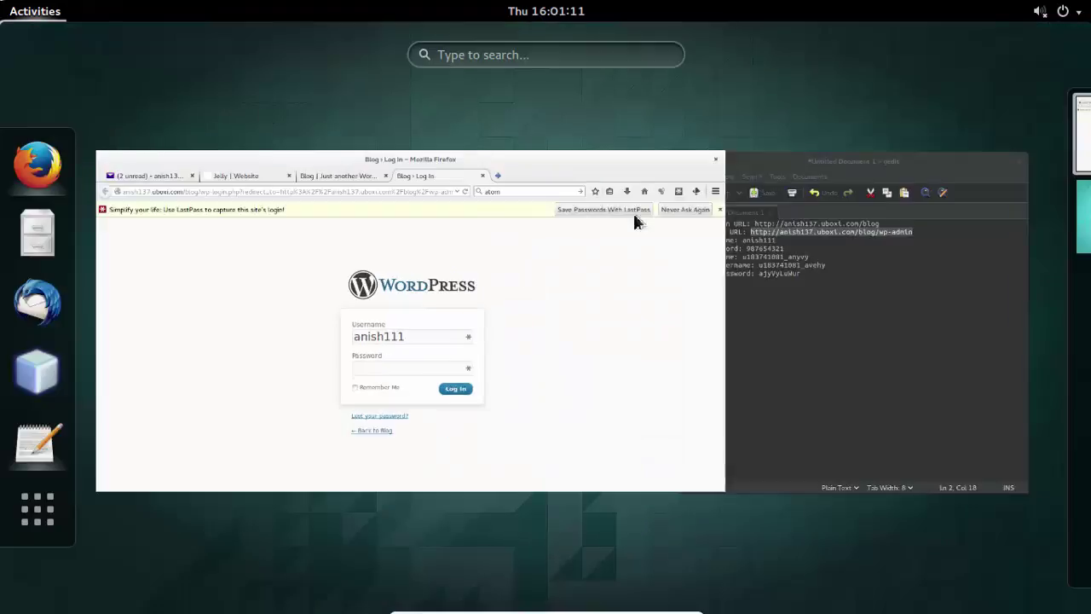
{"action": "left_click", "coordinate": [748, 316]}
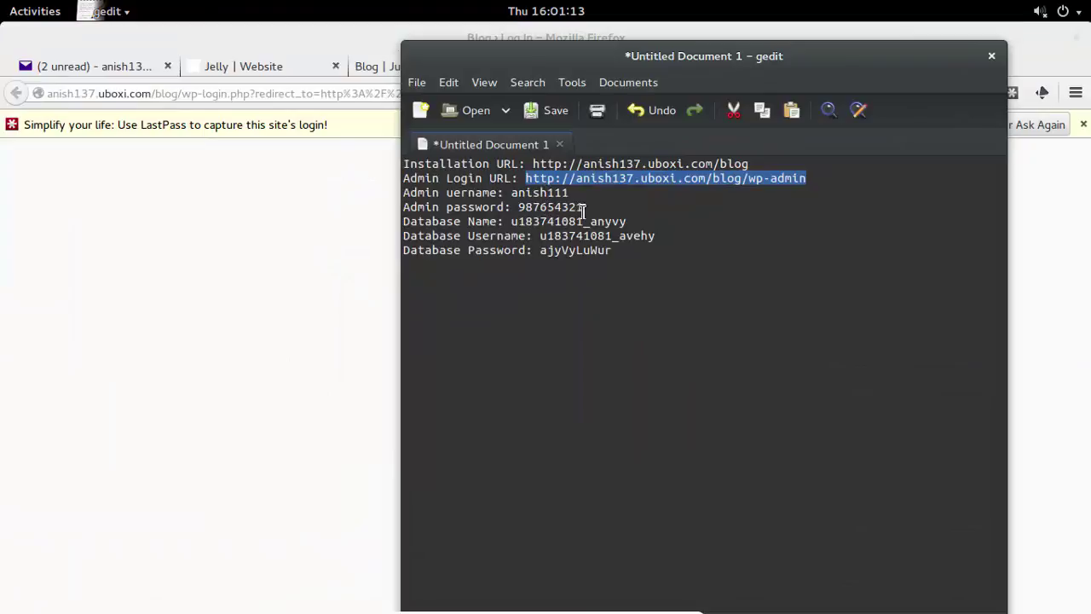
{"action": "left_click_drag", "start_coordinate": [586, 210], "coordinate": [520, 210]}
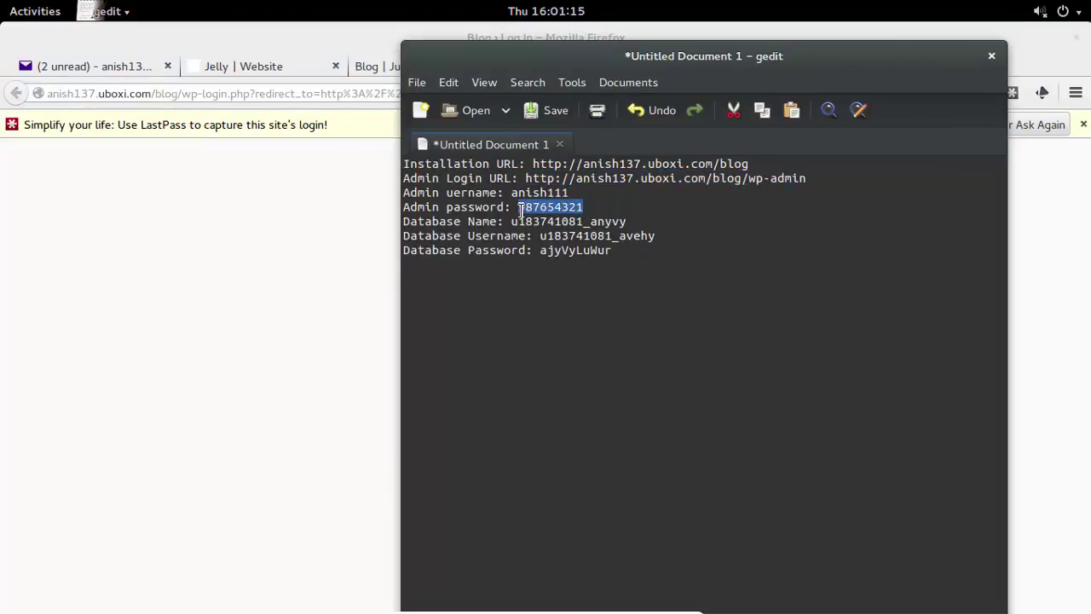
{"action": "left_click", "coordinate": [329, 352]}
{"action": "left_click", "coordinate": [529, 395]}
{"action": "key", "text": "ctrl+v"}
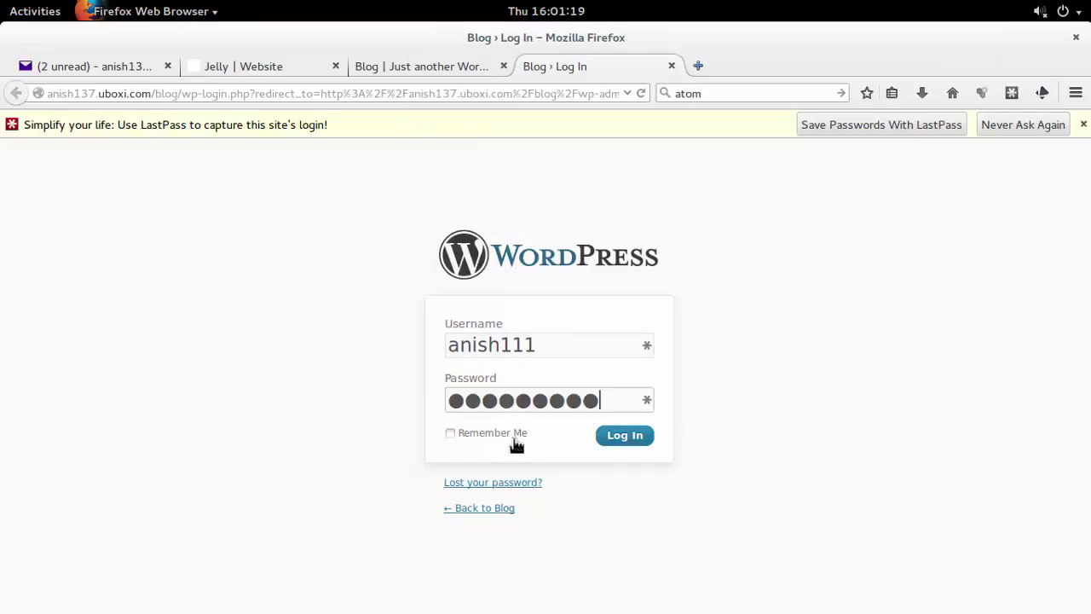
{"action": "left_click", "coordinate": [643, 439]}
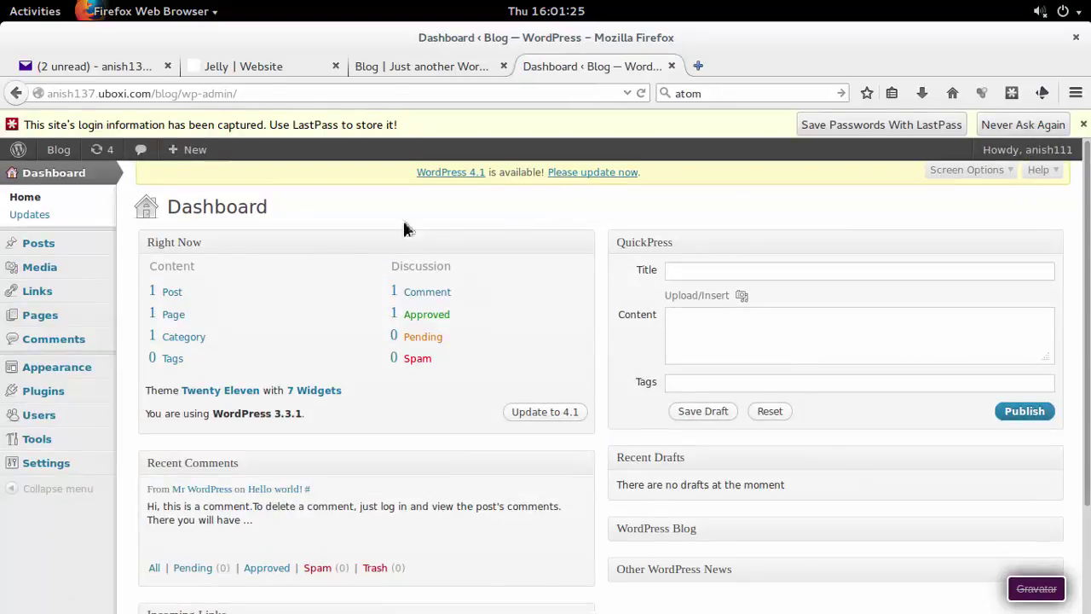
Close the LastPass notification bar and look over the Dashboard menus and widgets.
{"action": "left_click", "coordinate": [1083, 125]}
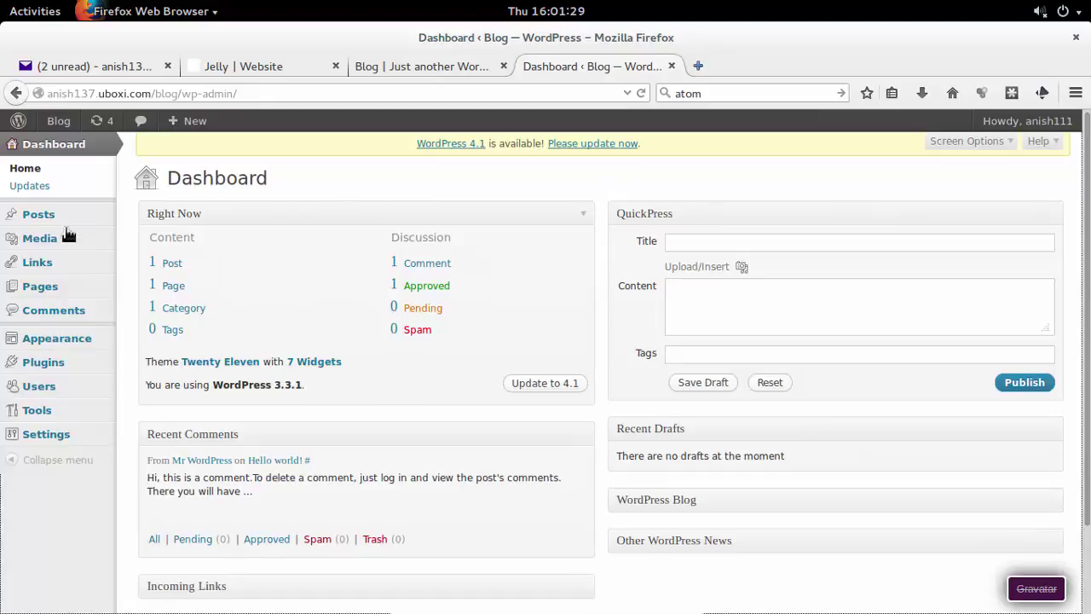
{"action": "mouse_move", "coordinate": [49, 444]}
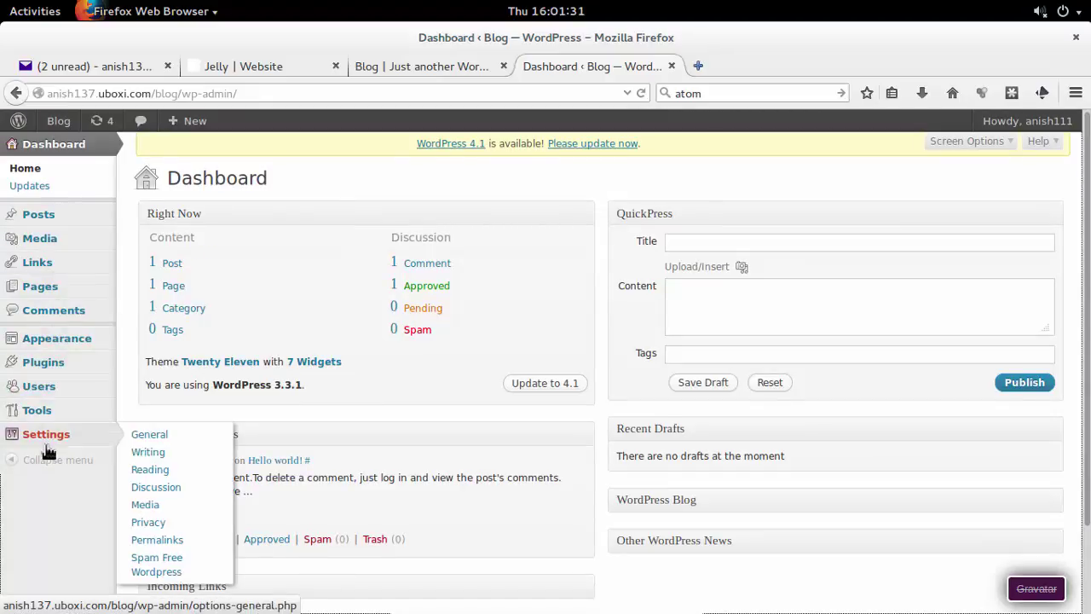
{"action": "mouse_move", "coordinate": [43, 385]}
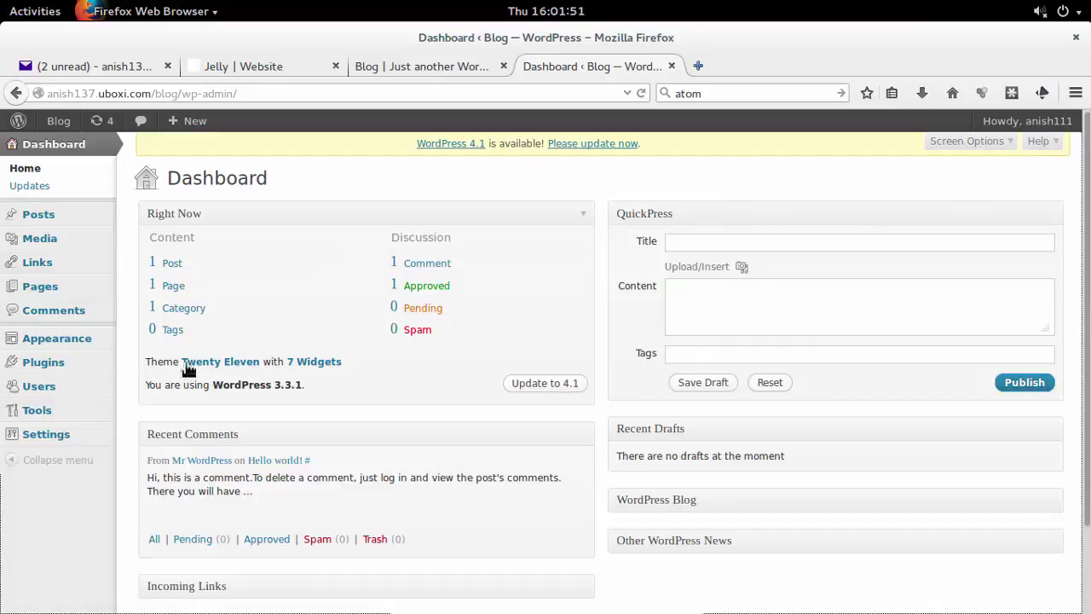
{"action": "scroll", "coordinate": [302, 429], "scroll_direction": "down", "scroll_amount": 3}
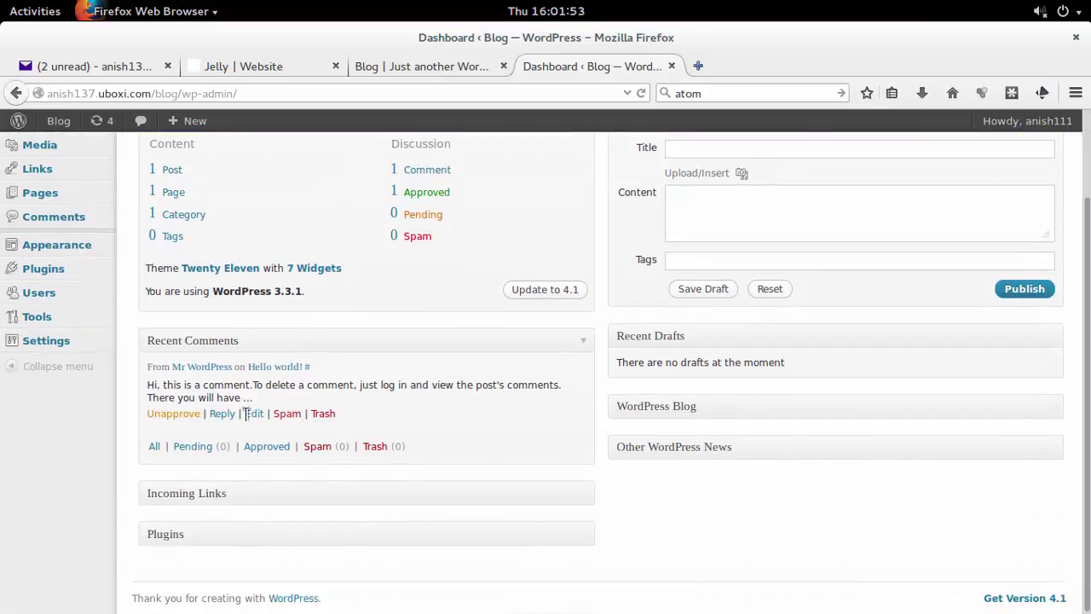
{"action": "scroll", "coordinate": [253, 405], "scroll_direction": "up", "scroll_amount": 3}
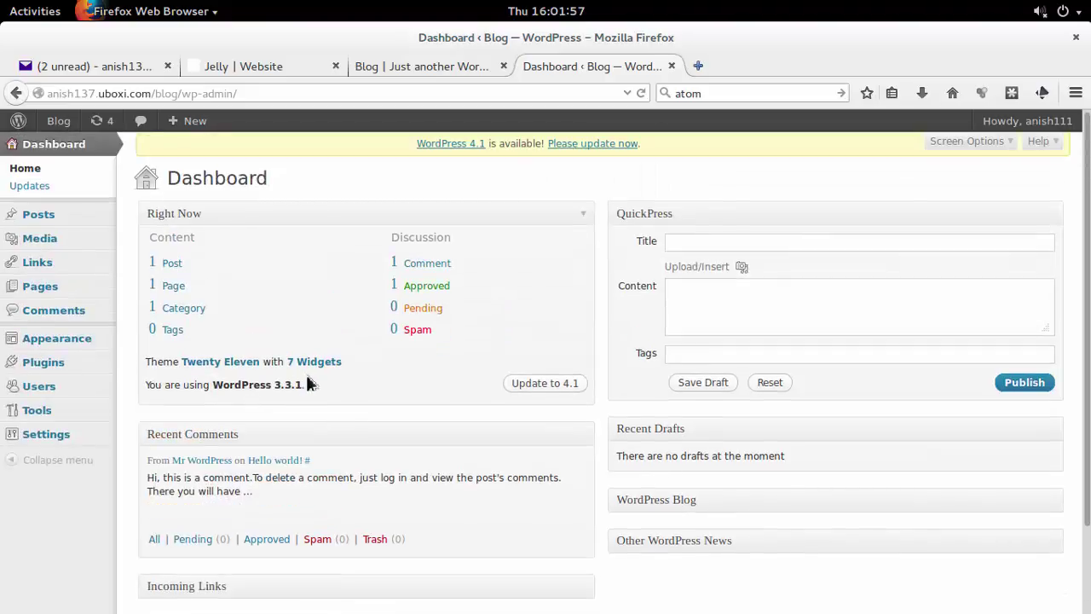
{"action": "mouse_move", "coordinate": [57, 416]}
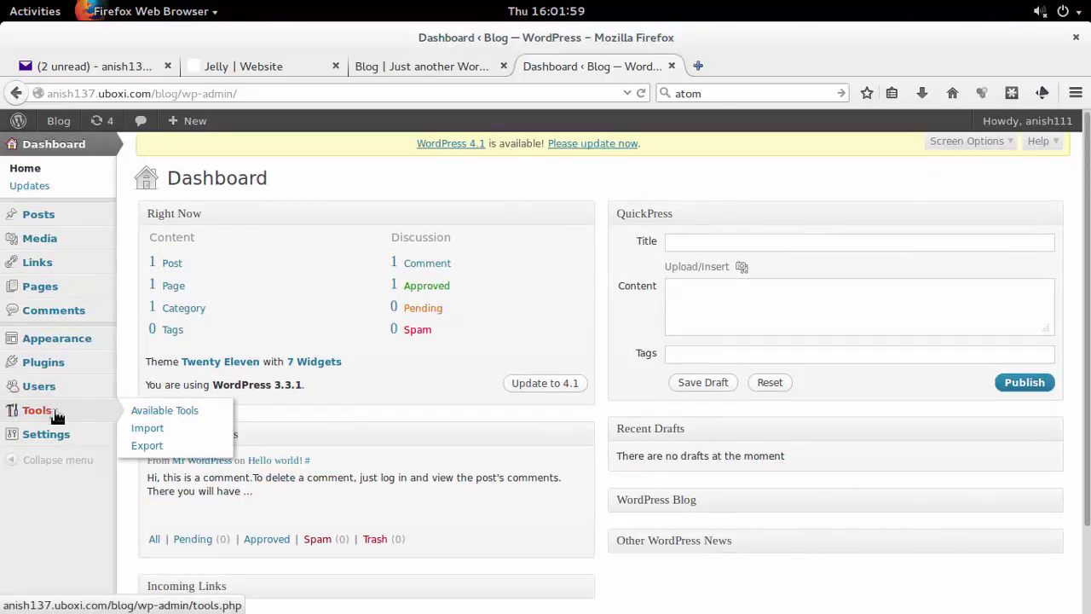
{"action": "mouse_move", "coordinate": [59, 124]}
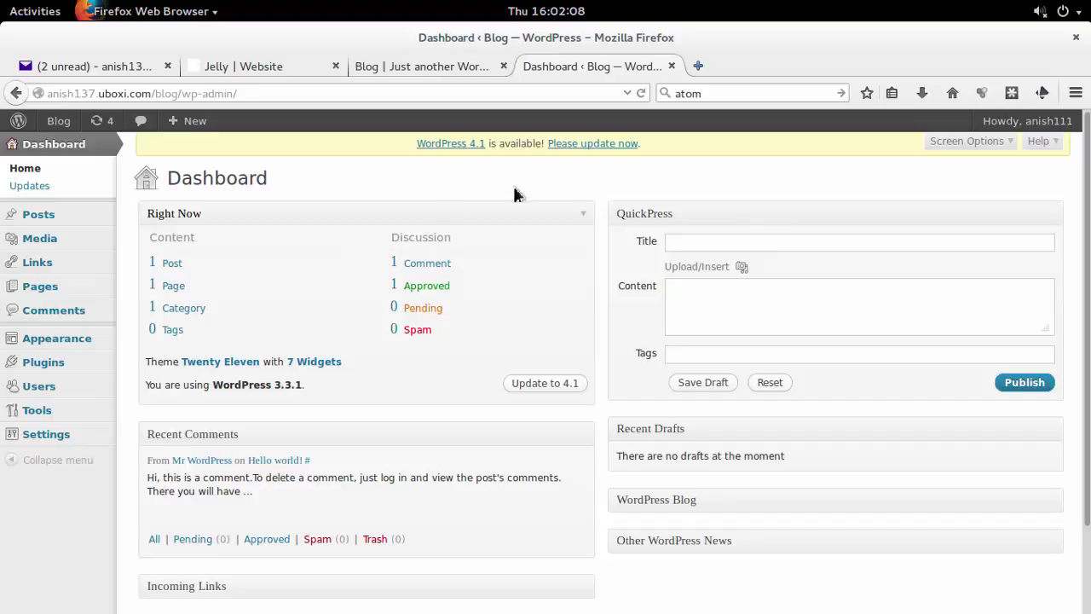
Start the WordPress 4.1 core update from the WordPress Updates page.
{"action": "left_click", "coordinate": [574, 146]}
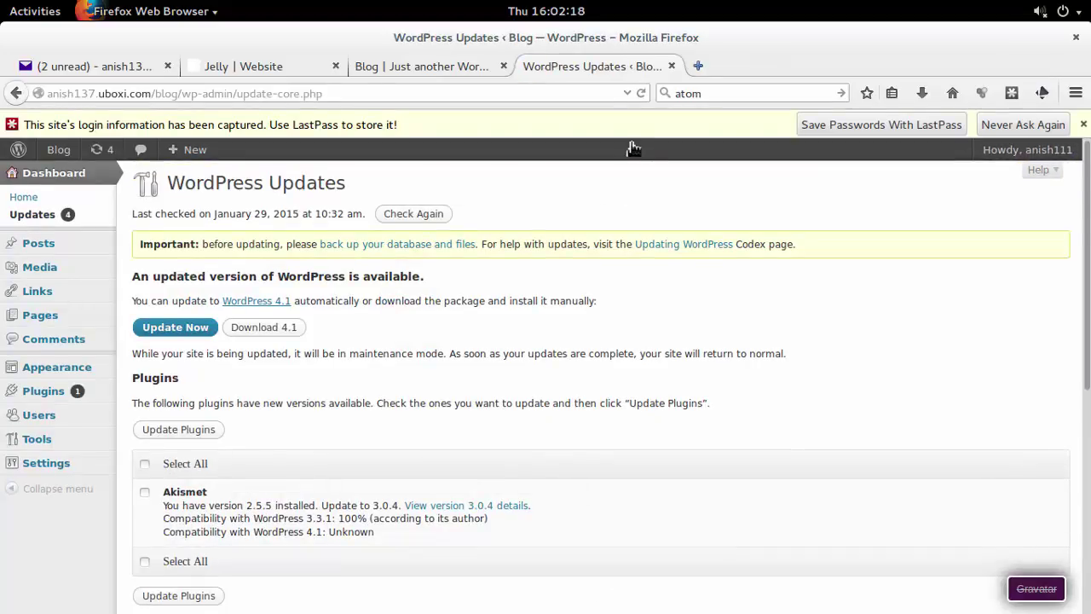
{"action": "scroll", "coordinate": [602, 365], "scroll_direction": "down", "scroll_amount": 1}
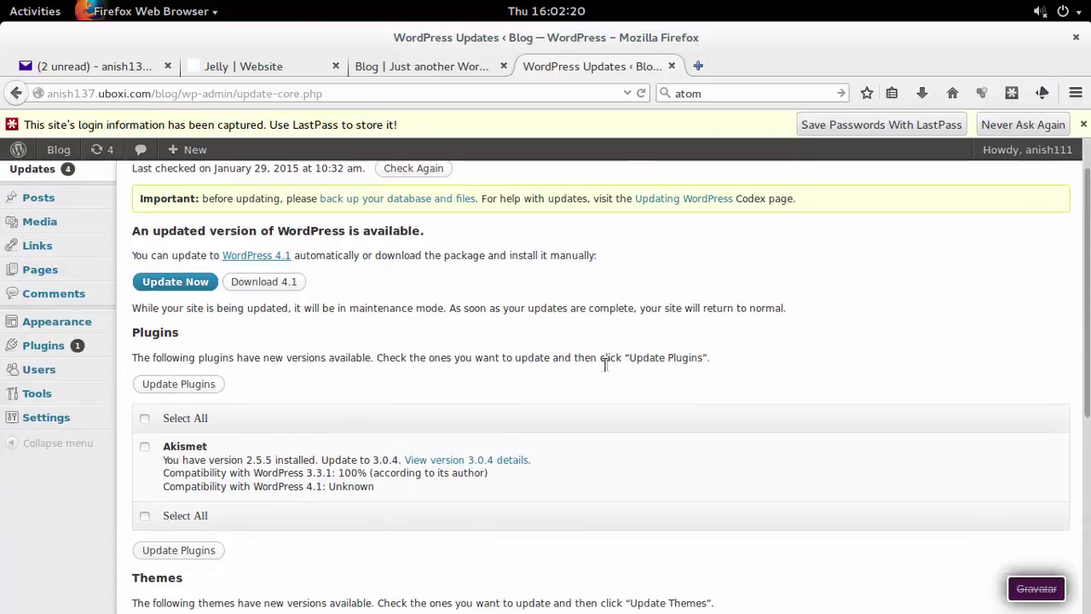
{"action": "scroll", "coordinate": [605, 363], "scroll_direction": "up", "scroll_amount": 1}
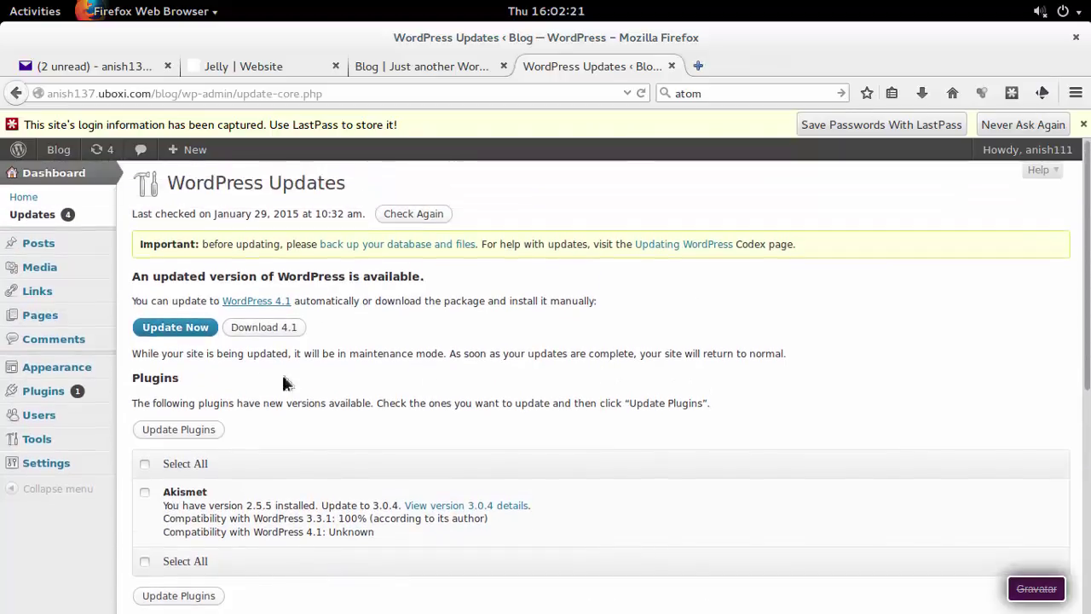
{"action": "left_click", "coordinate": [174, 336]}
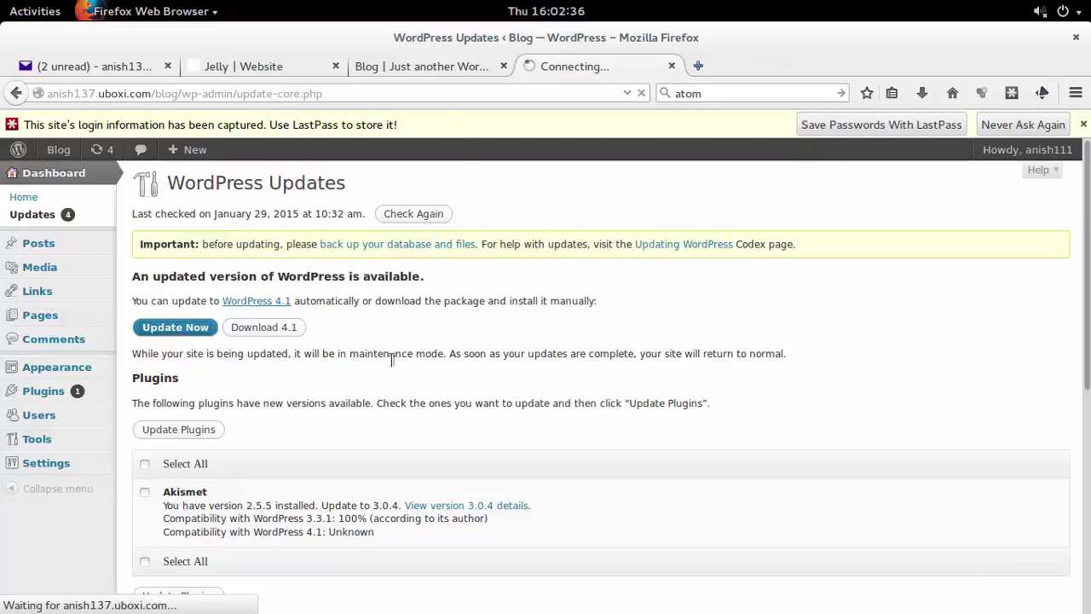
Reload the blog during the update to view its maintenance notice, then check update progress.
{"action": "left_click", "coordinate": [426, 72]}
{"action": "left_click", "coordinate": [430, 91]}
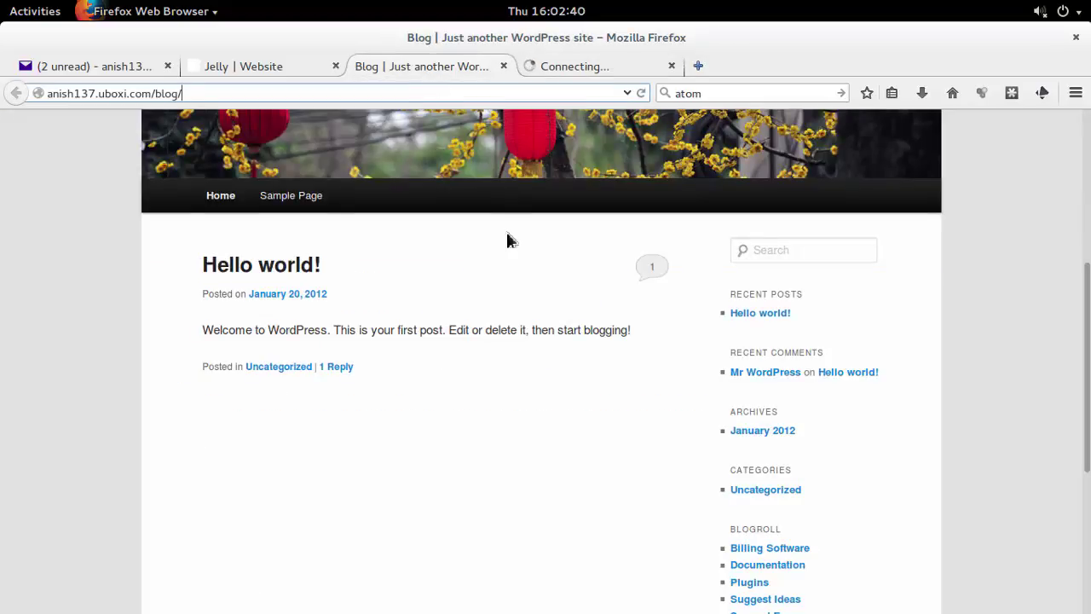
{"action": "key", "text": "Return"}
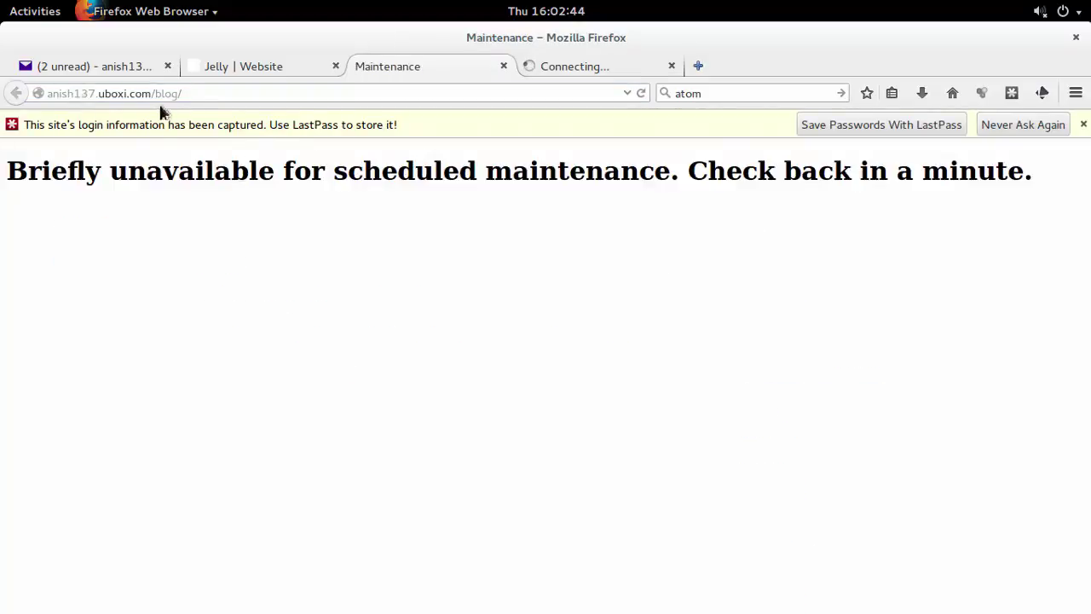
{"action": "left_click_drag", "start_coordinate": [8, 174], "coordinate": [1013, 161]}
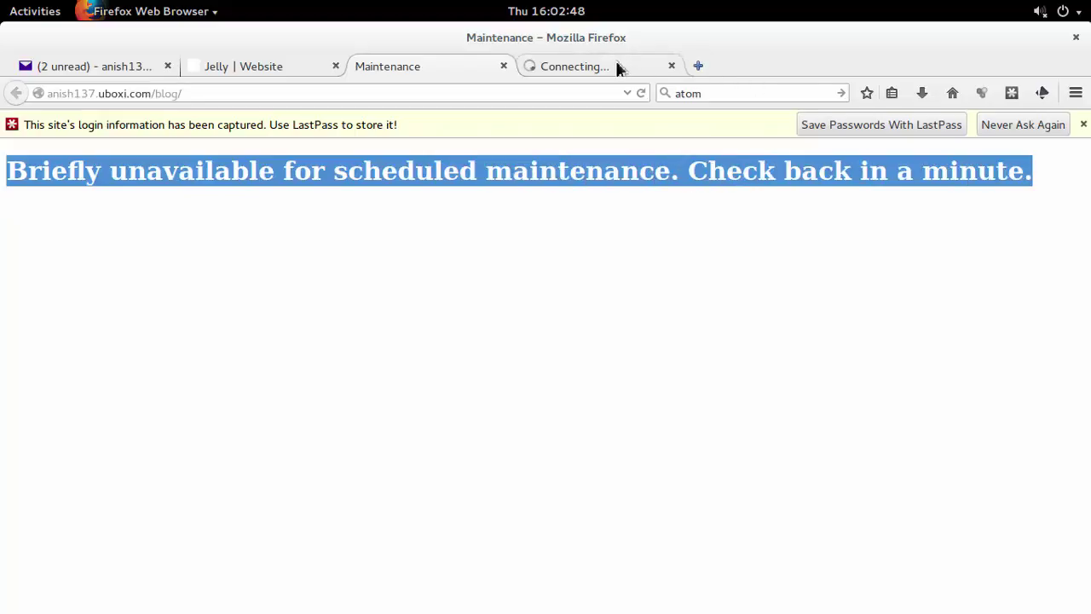
{"action": "left_click", "coordinate": [619, 68]}
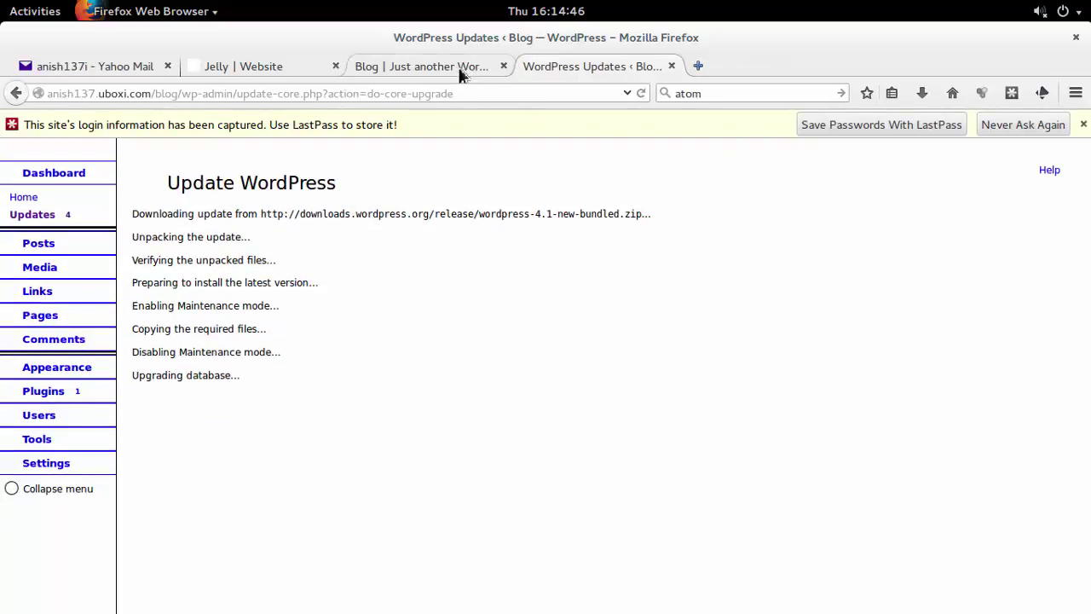
{"action": "left_click", "coordinate": [462, 68]}
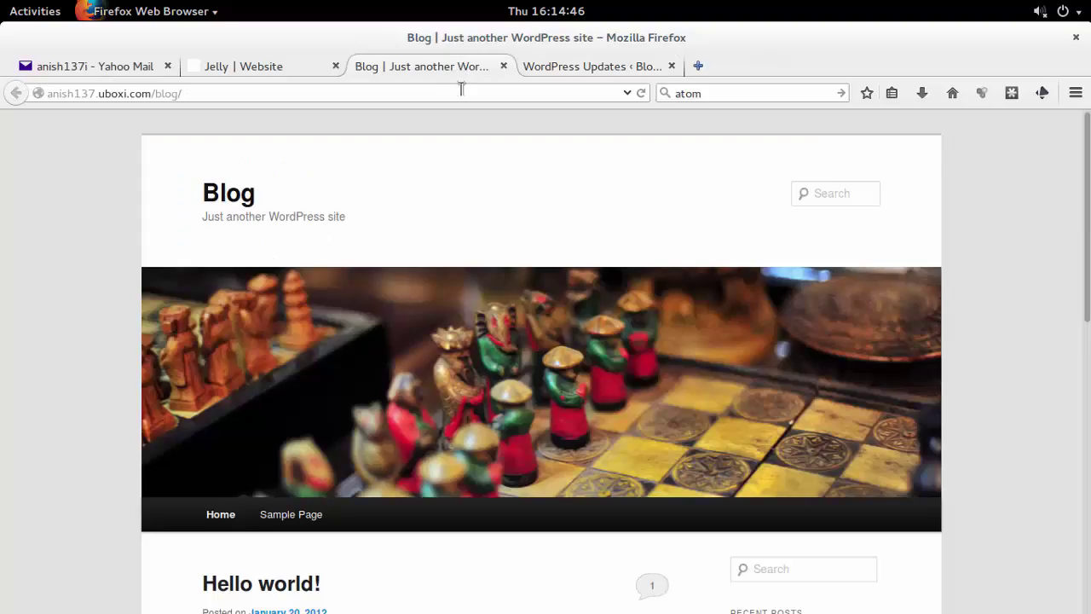
Reload the blog, run 'Update WordPress Database', and continue from the Update Complete screen.
{"action": "left_click", "coordinate": [461, 88]}
{"action": "key", "text": "Return"}
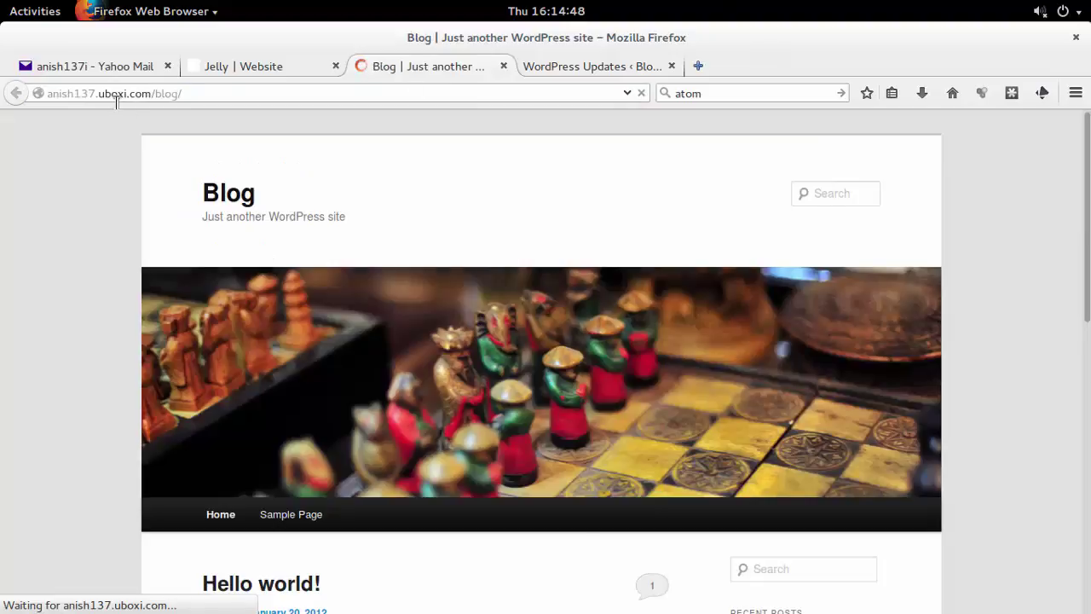
{"action": "left_click", "coordinate": [638, 67]}
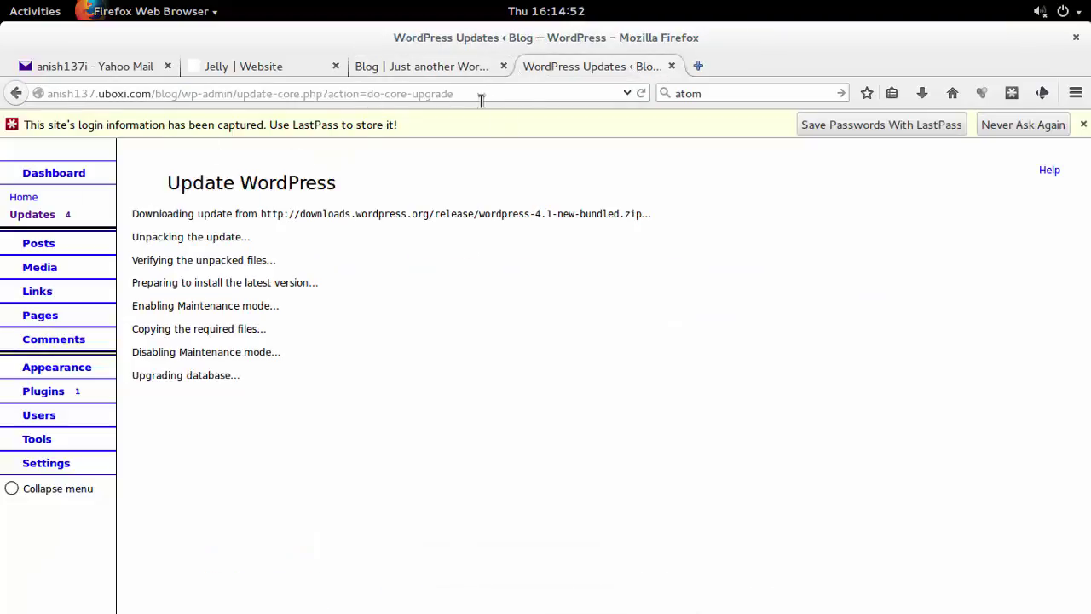
{"action": "left_click", "coordinate": [61, 176]}
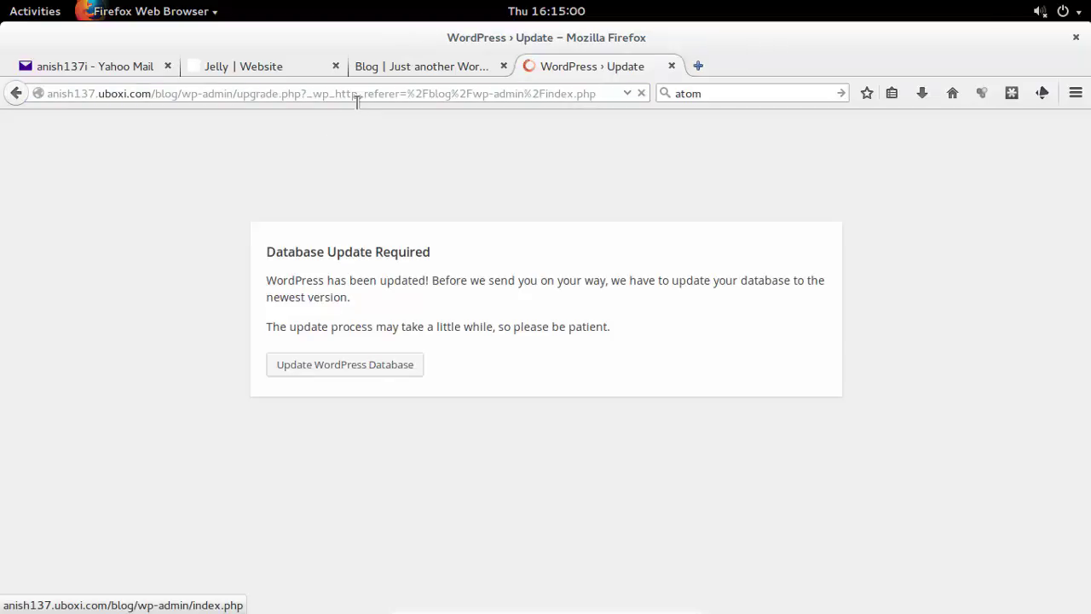
{"action": "left_click", "coordinate": [367, 371]}
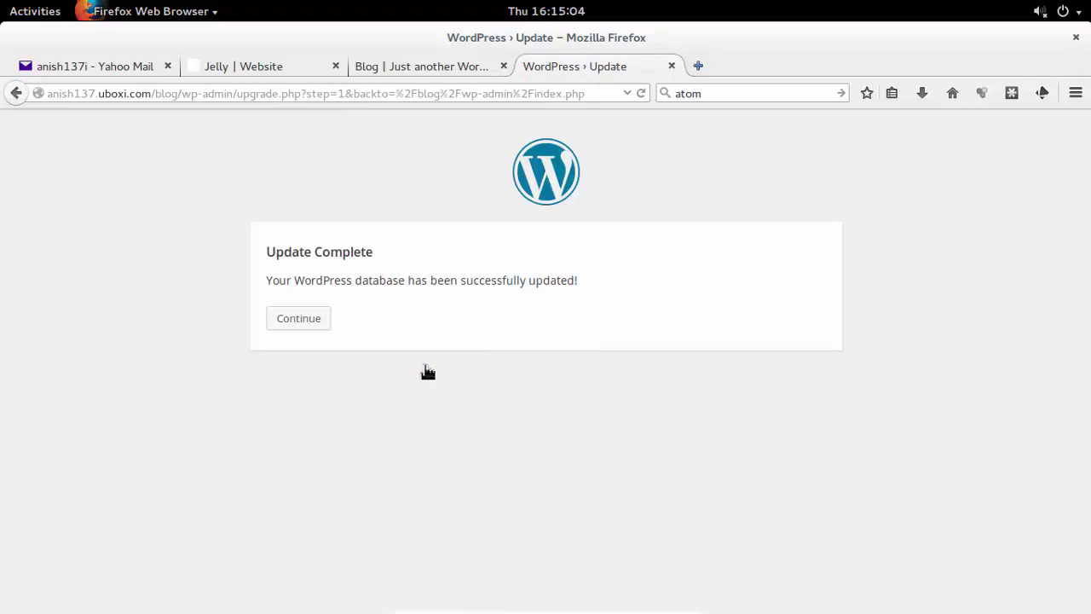
{"action": "left_click", "coordinate": [318, 329]}
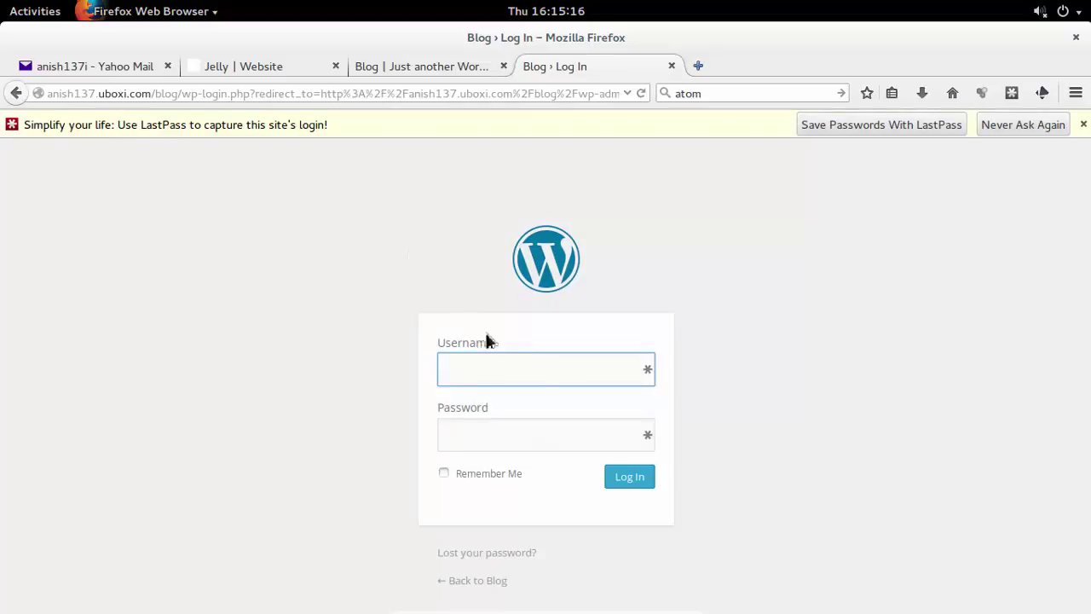
Log in to the blog admin with the saved username and the account password.
{"action": "left_click", "coordinate": [494, 370]}
{"action": "left_click", "coordinate": [494, 394]}
{"action": "left_click", "coordinate": [500, 436]}
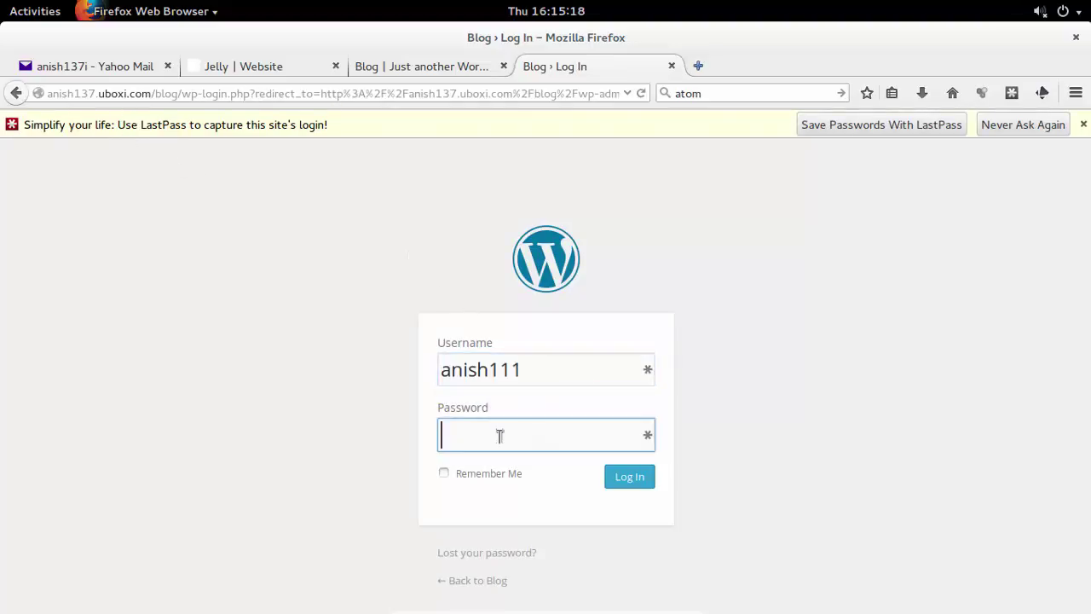
{"action": "type", "text": "*******"}
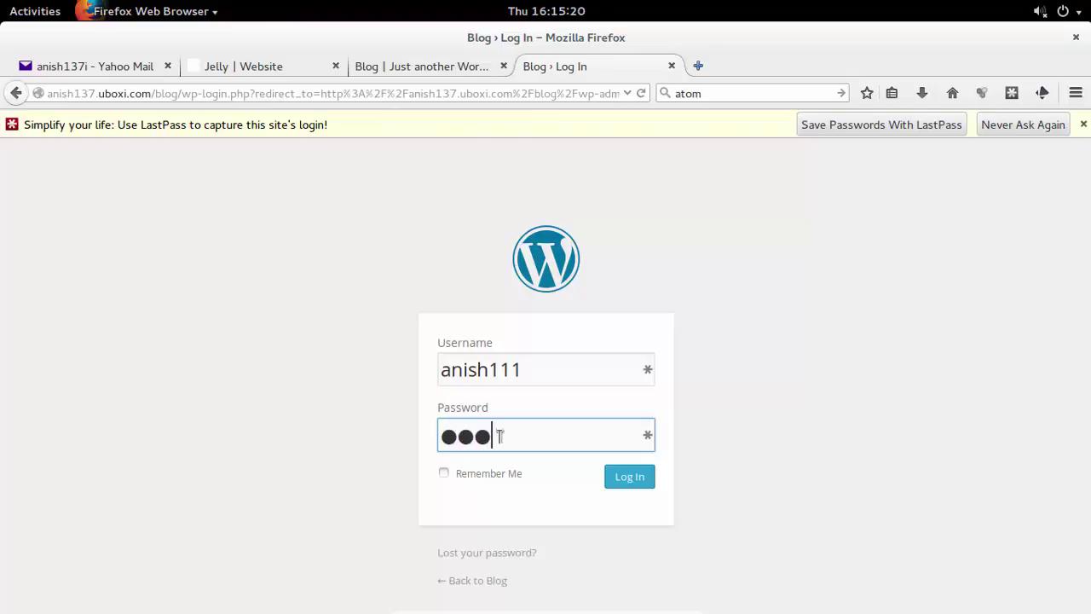
{"action": "type", "text": "**"}
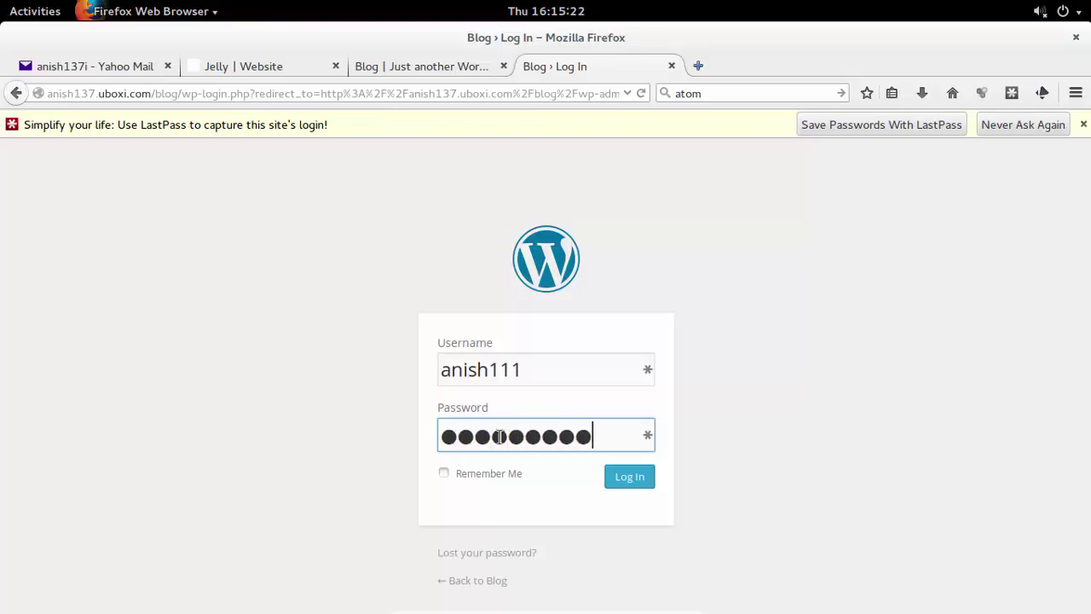
{"action": "left_click", "coordinate": [645, 482]}
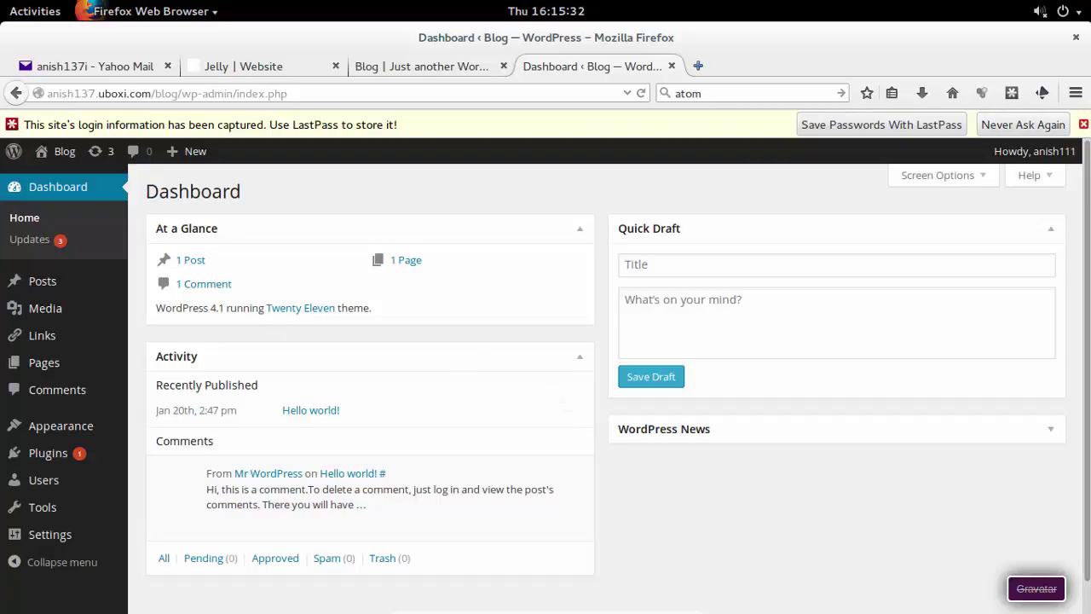
Select all outdated plugins on the Updates page and update Akismet and Spam Free Wordpress.
{"action": "left_click", "coordinate": [1084, 124]}
{"action": "left_click", "coordinate": [48, 217]}
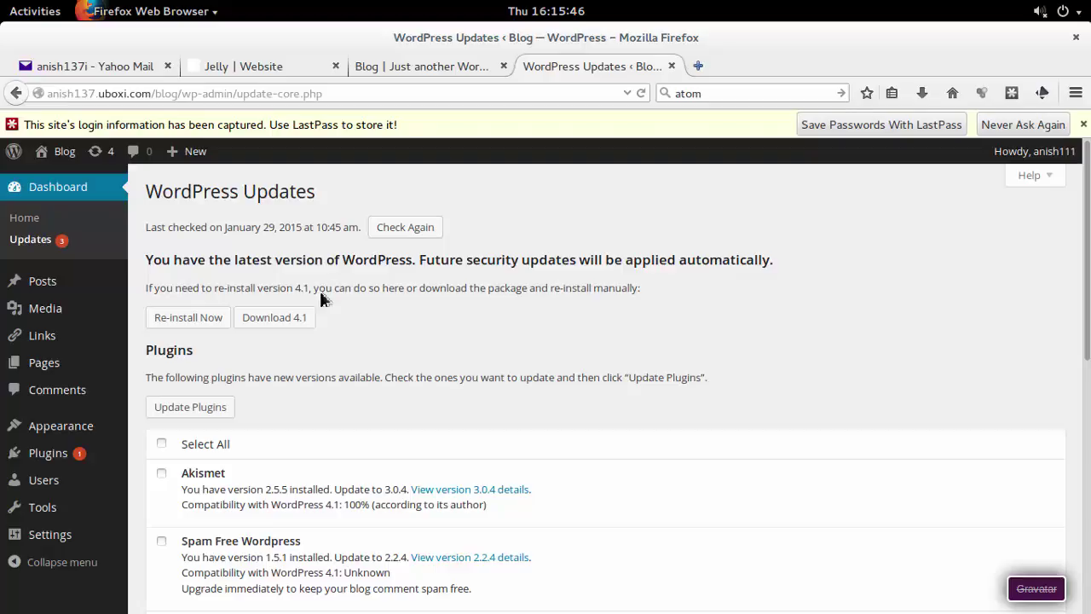
{"action": "scroll", "coordinate": [242, 328], "scroll_direction": "down", "scroll_amount": 1}
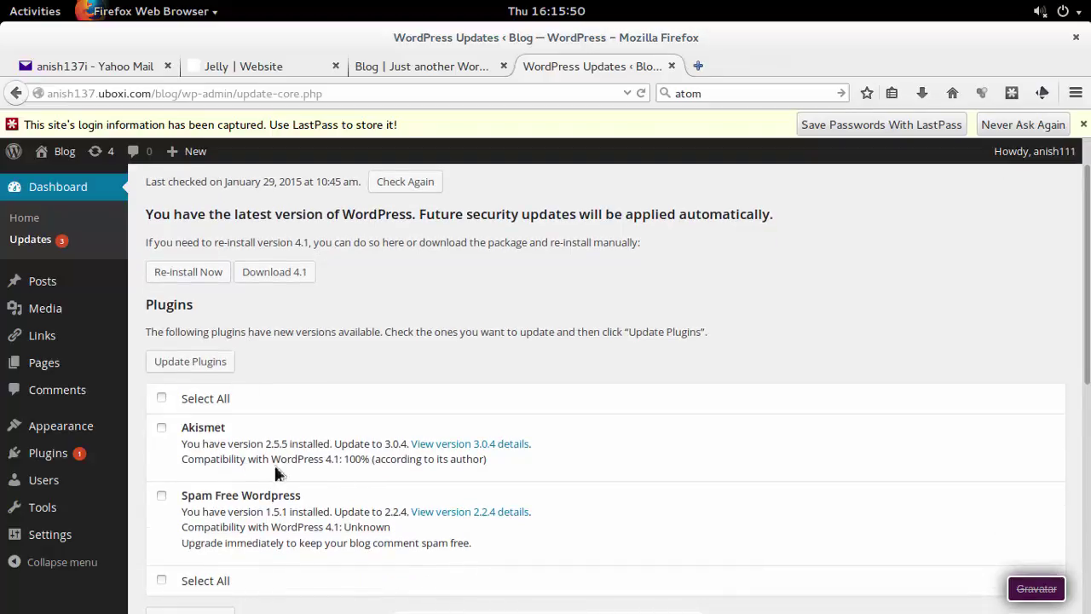
{"action": "left_click", "coordinate": [161, 398]}
{"action": "scroll", "coordinate": [249, 492], "scroll_direction": "down", "scroll_amount": 3}
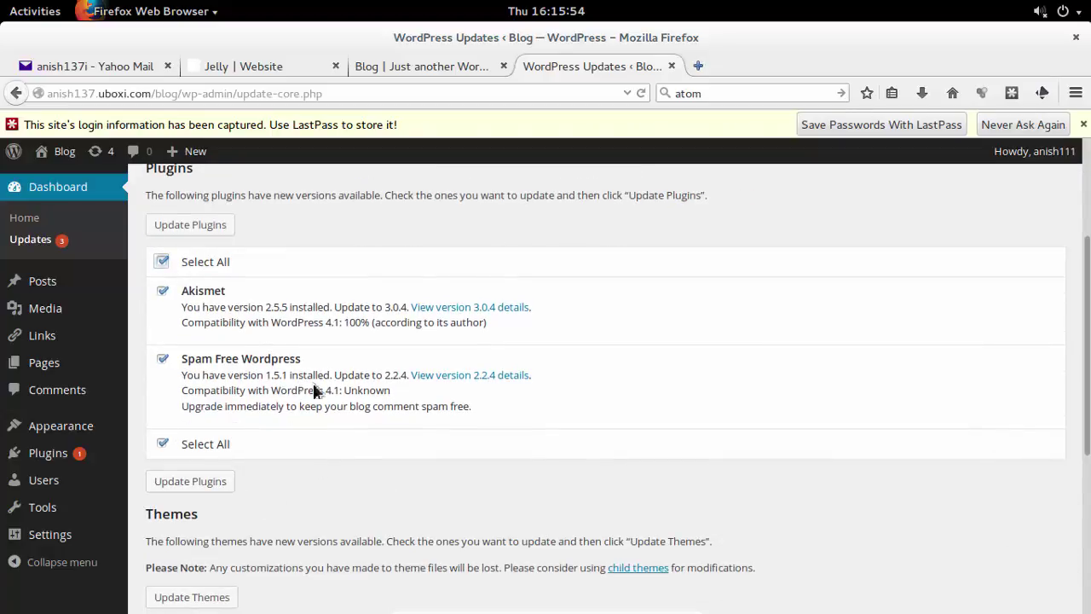
{"action": "scroll", "coordinate": [316, 469], "scroll_direction": "down", "scroll_amount": 3}
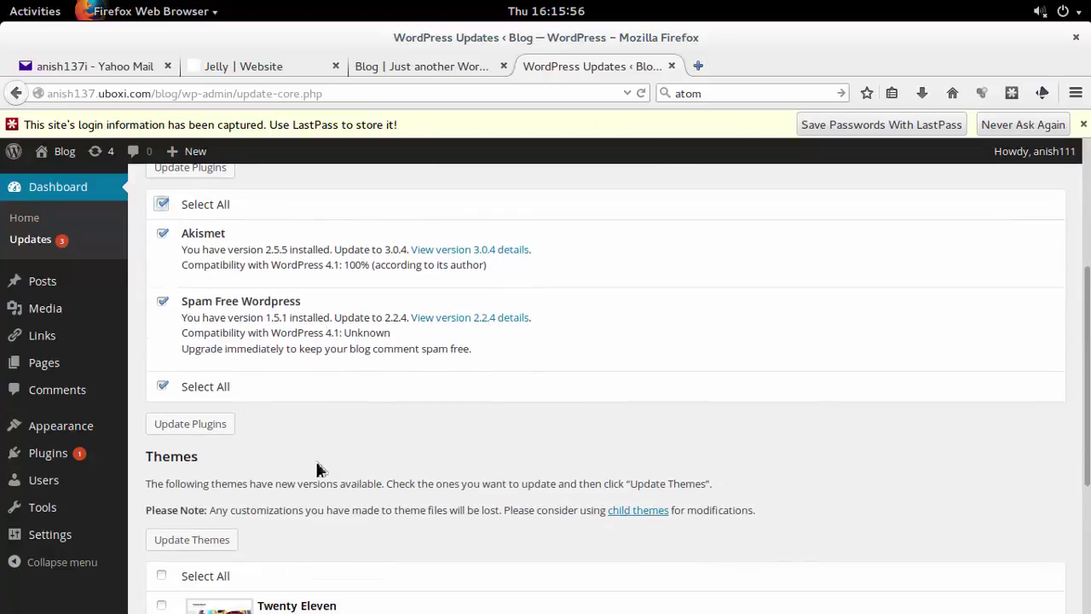
{"action": "scroll", "coordinate": [316, 468], "scroll_direction": "up", "scroll_amount": 3}
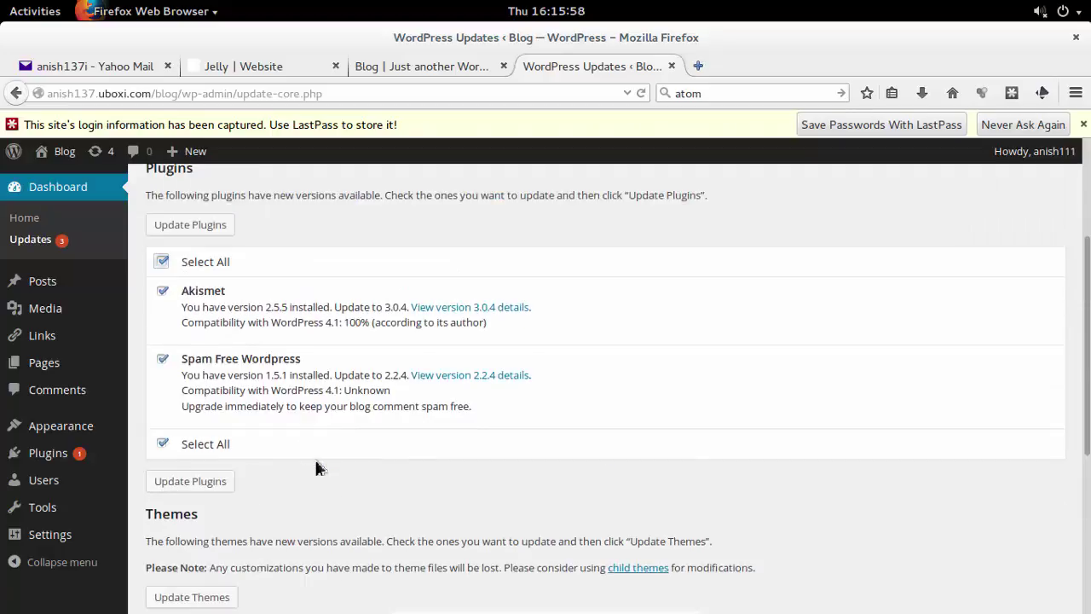
{"action": "scroll", "coordinate": [316, 467], "scroll_direction": "up", "scroll_amount": 2}
{"action": "left_click", "coordinate": [218, 321]}
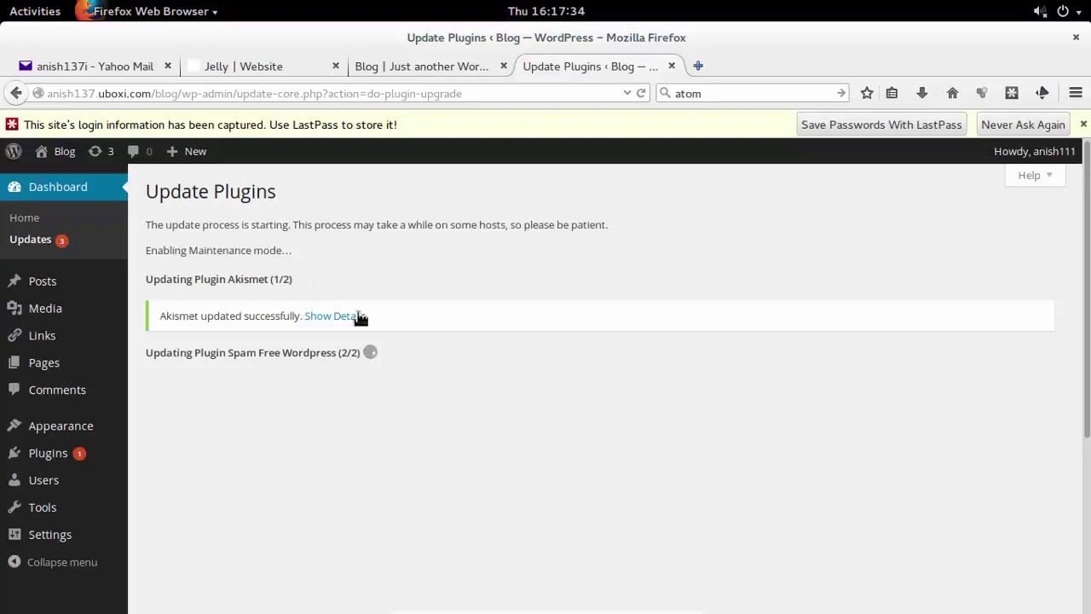
{"action": "left_click", "coordinate": [357, 315]}
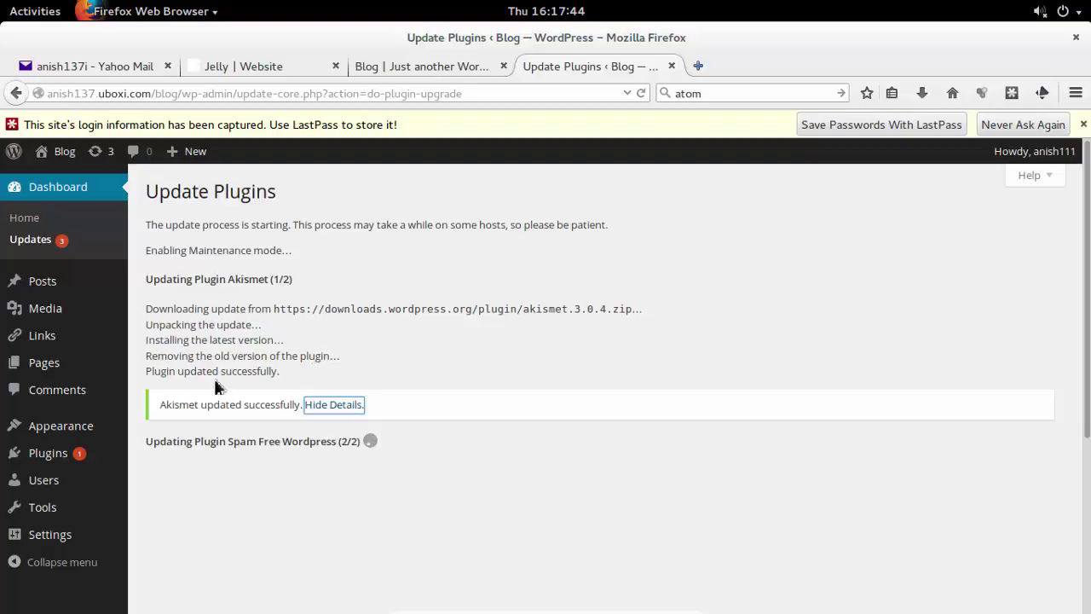
{"action": "left_click", "coordinate": [332, 404]}
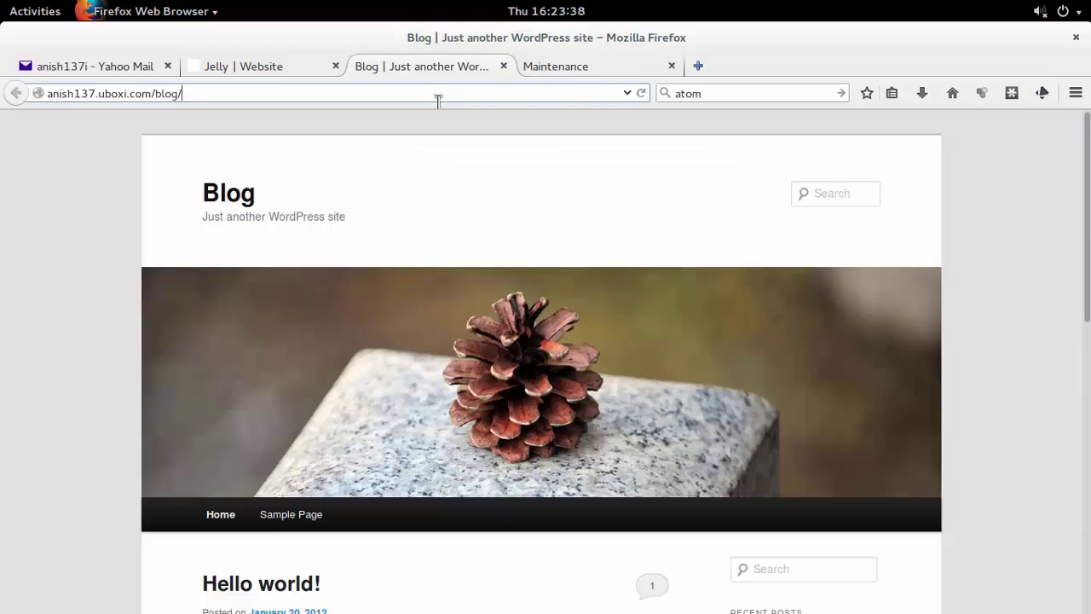
Reload the blog's front page and re-enter its address until the blog replaces the maintenance notice.
{"action": "key", "text": "Return"}
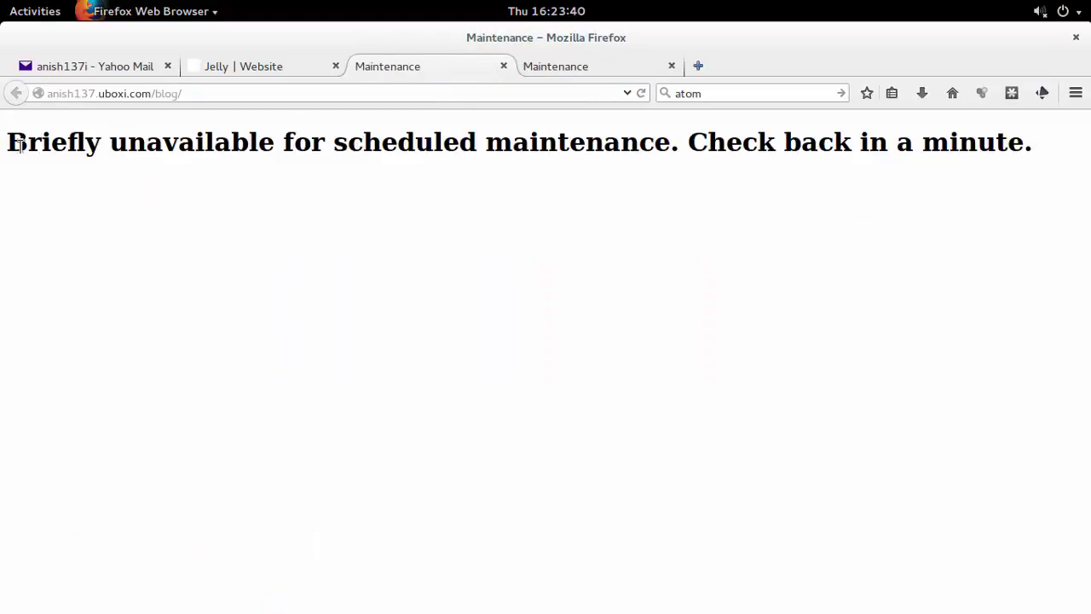
{"action": "left_click_drag", "start_coordinate": [17, 145], "coordinate": [1036, 148]}
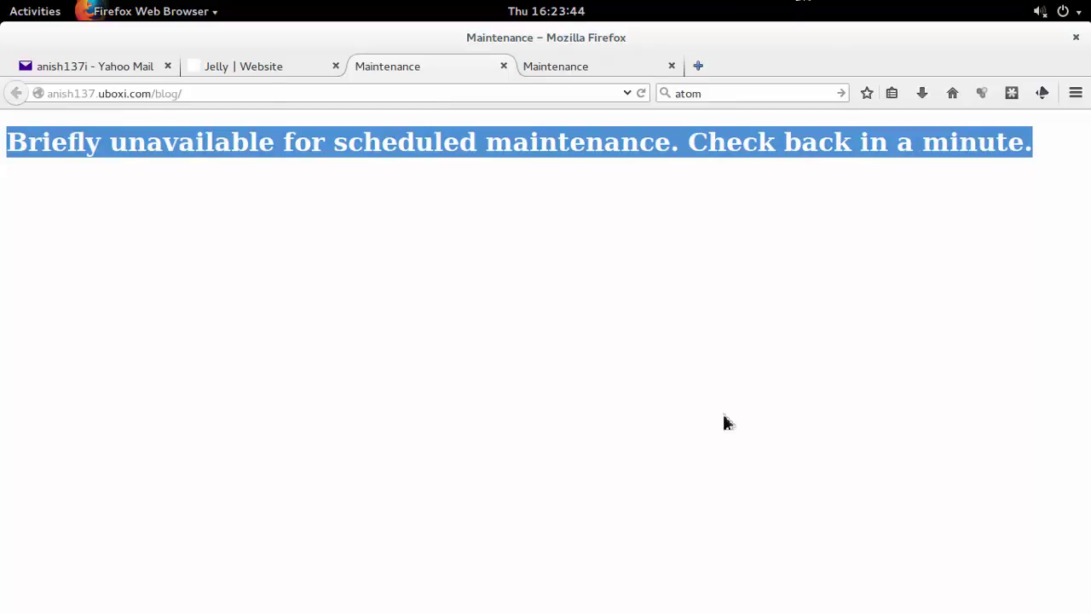
{"action": "left_click", "coordinate": [268, 101]}
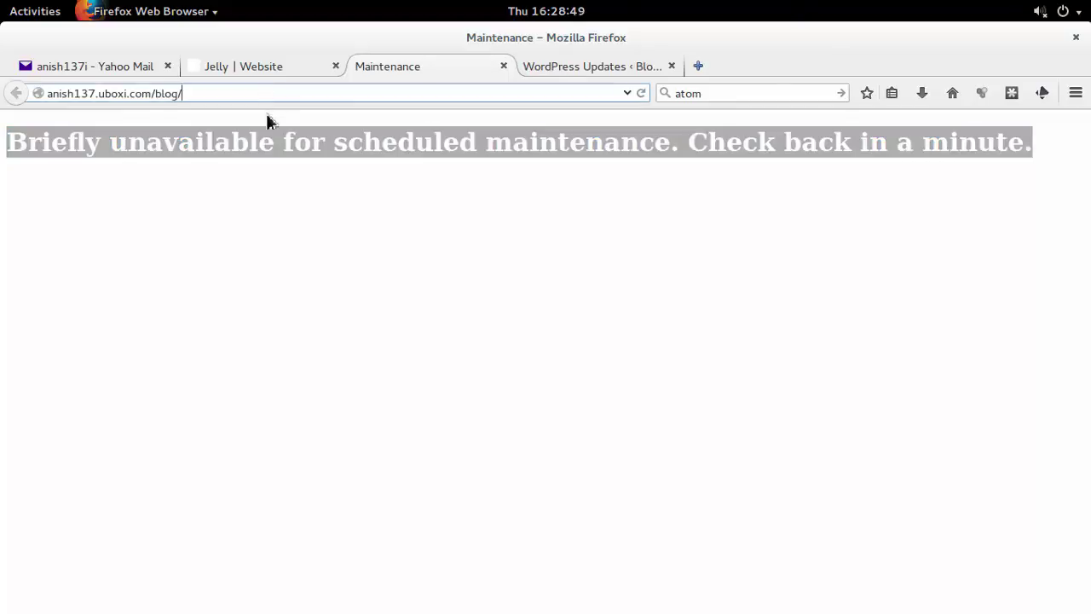
{"action": "key", "text": "Return"}
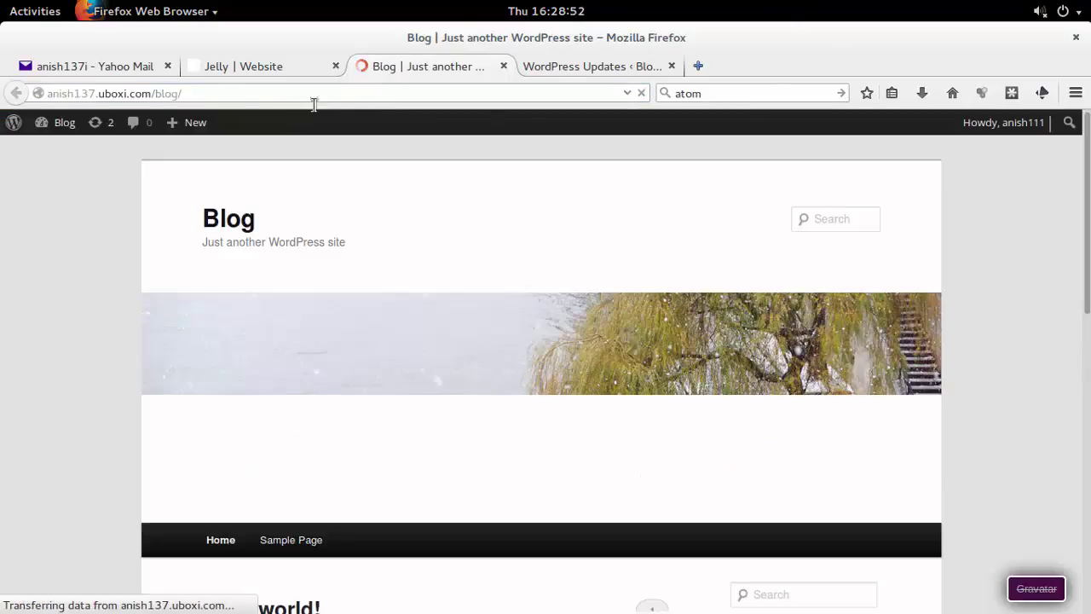
Go back to WordPress Updates and scroll to the Plugins and Themes sections.
{"action": "left_click", "coordinate": [597, 67]}
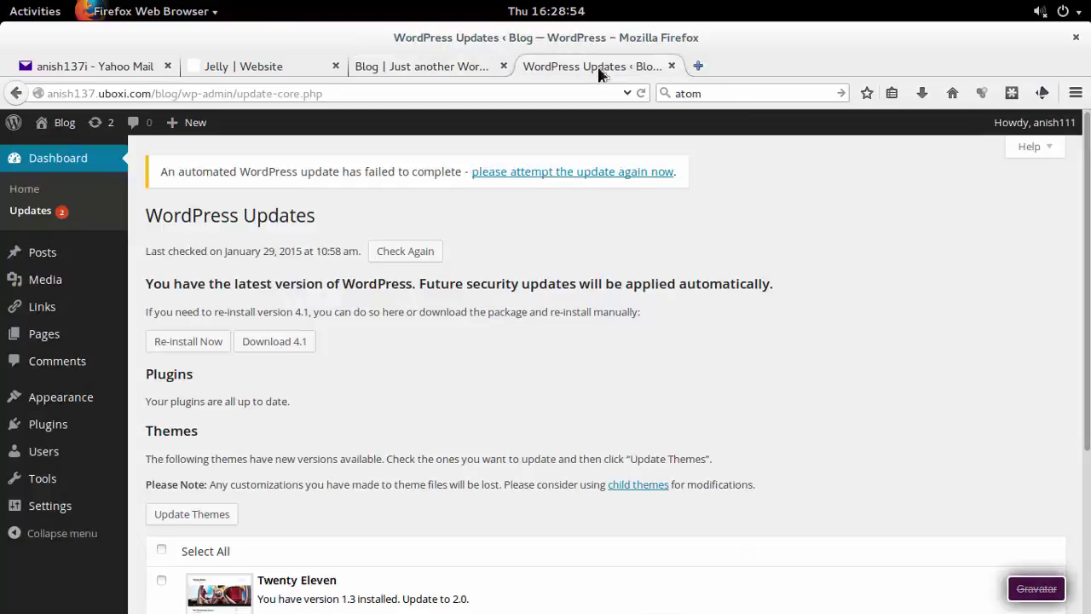
{"action": "scroll", "coordinate": [569, 298], "scroll_direction": "down", "scroll_amount": 4}
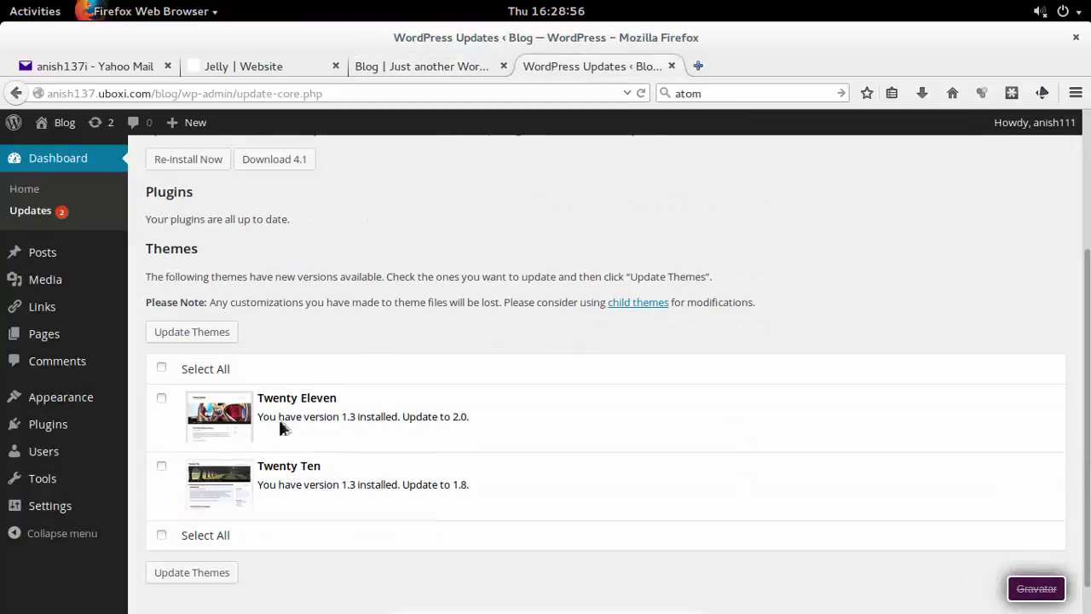
{"action": "scroll", "coordinate": [281, 537], "scroll_direction": "down", "scroll_amount": 2}
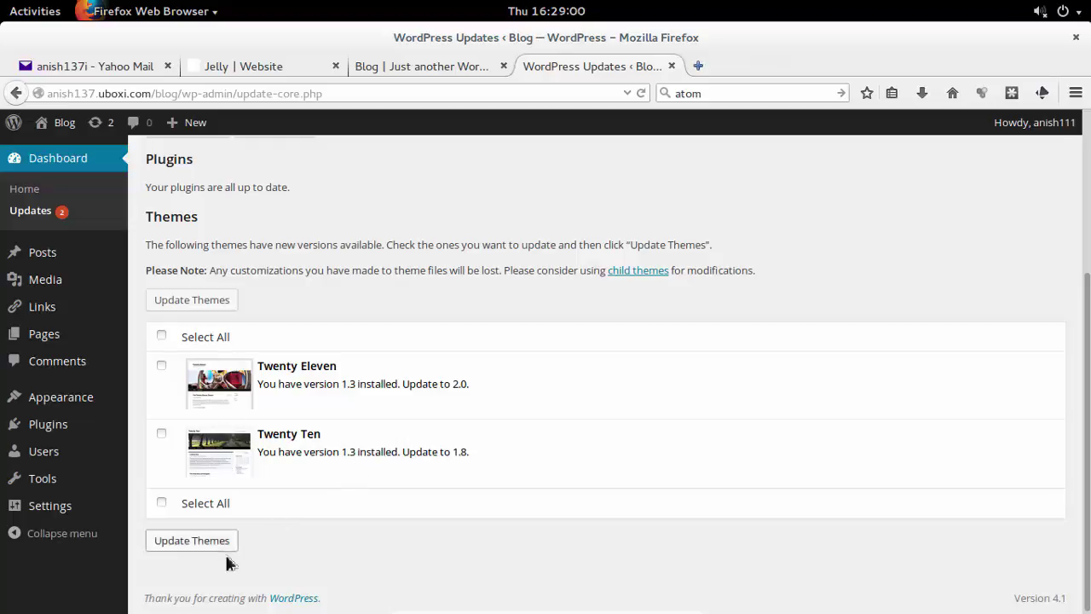
Load wordpress.org in a new browser tab.
{"action": "left_click", "coordinate": [698, 66]}
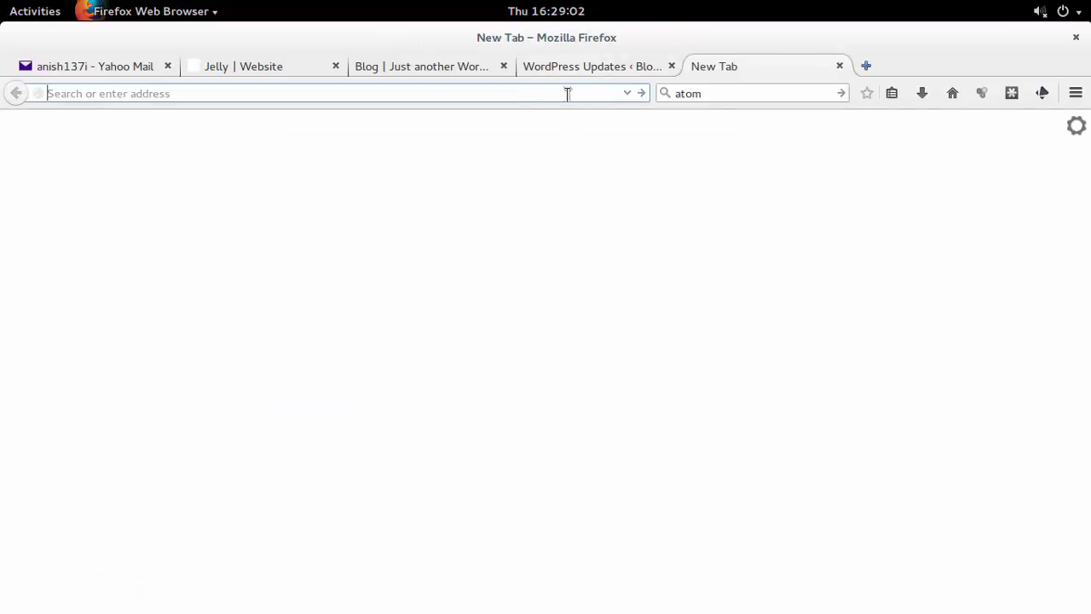
{"action": "type", "text": "wo"}
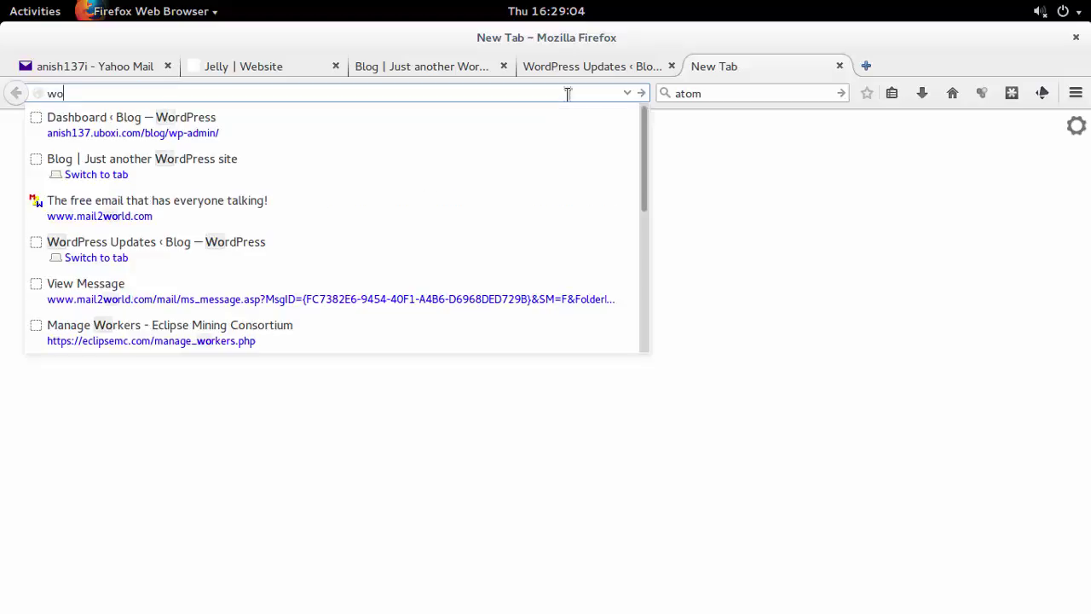
{"action": "type", "text": "rdpress"}
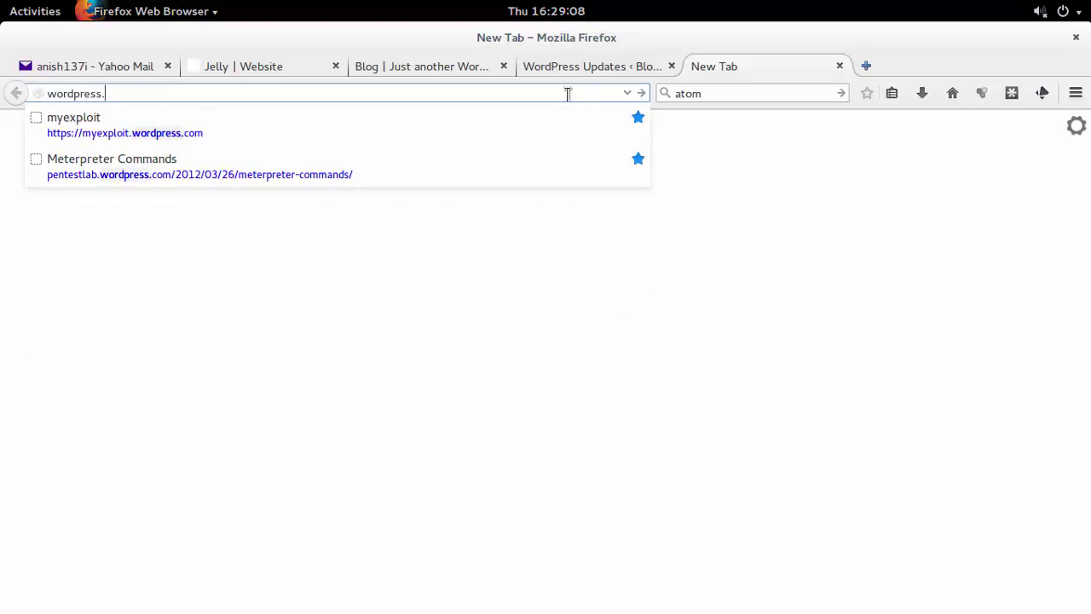
{"action": "type", "text": ".org"}
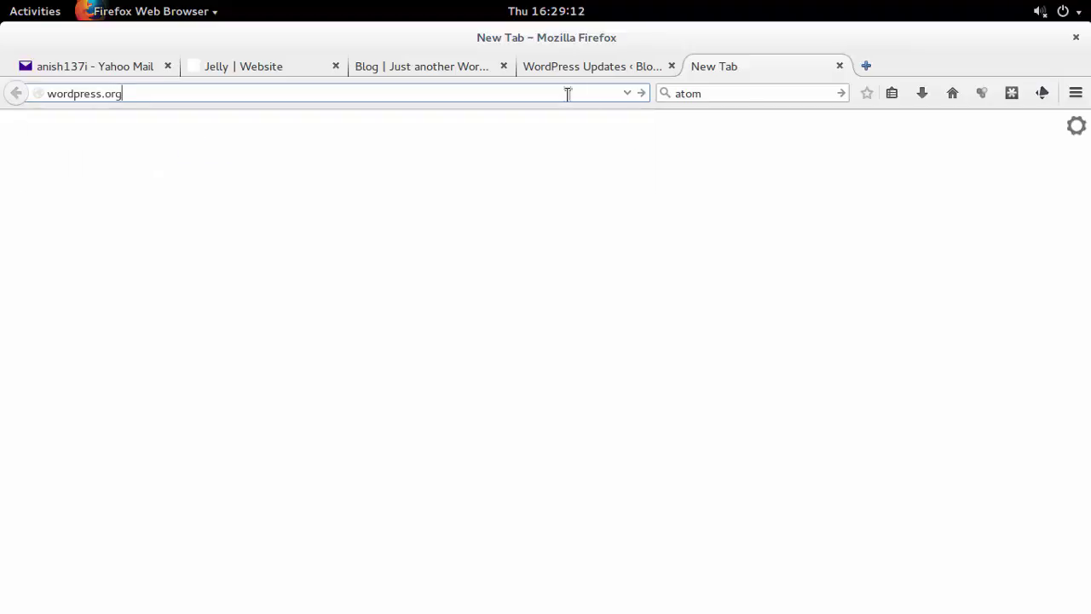
{"action": "key", "text": "Return"}
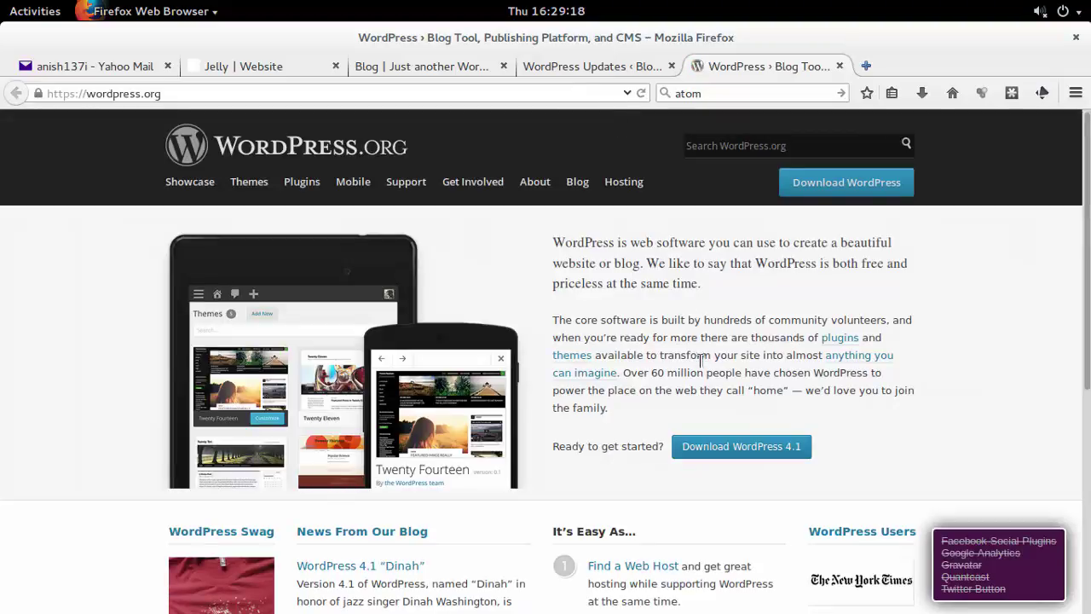
Browse the WordPress.org free themes list down to Independent Publisher and click its Download button.
{"action": "left_click", "coordinate": [260, 187]}
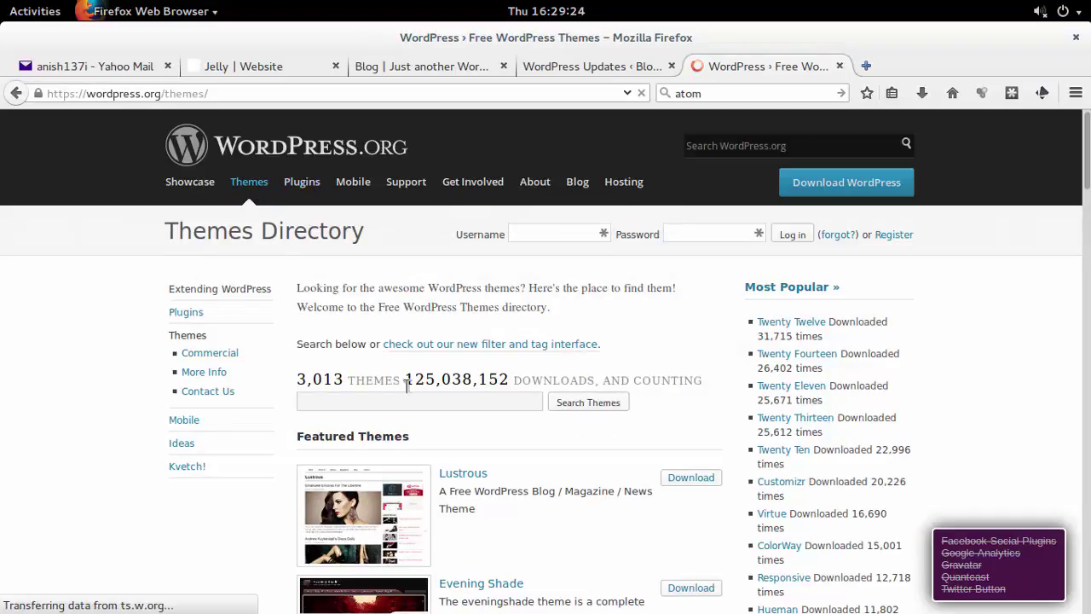
{"action": "scroll", "coordinate": [413, 385], "scroll_direction": "down", "scroll_amount": 3}
{"action": "scroll", "coordinate": [413, 385], "scroll_direction": "down", "scroll_amount": 3}
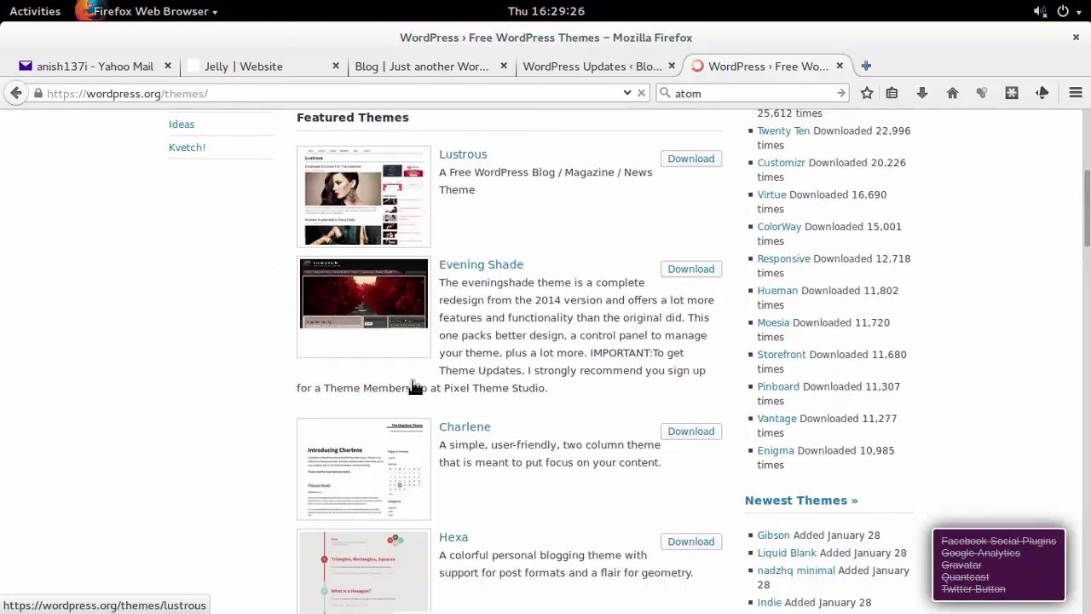
{"action": "scroll", "coordinate": [414, 384], "scroll_direction": "down", "scroll_amount": 3}
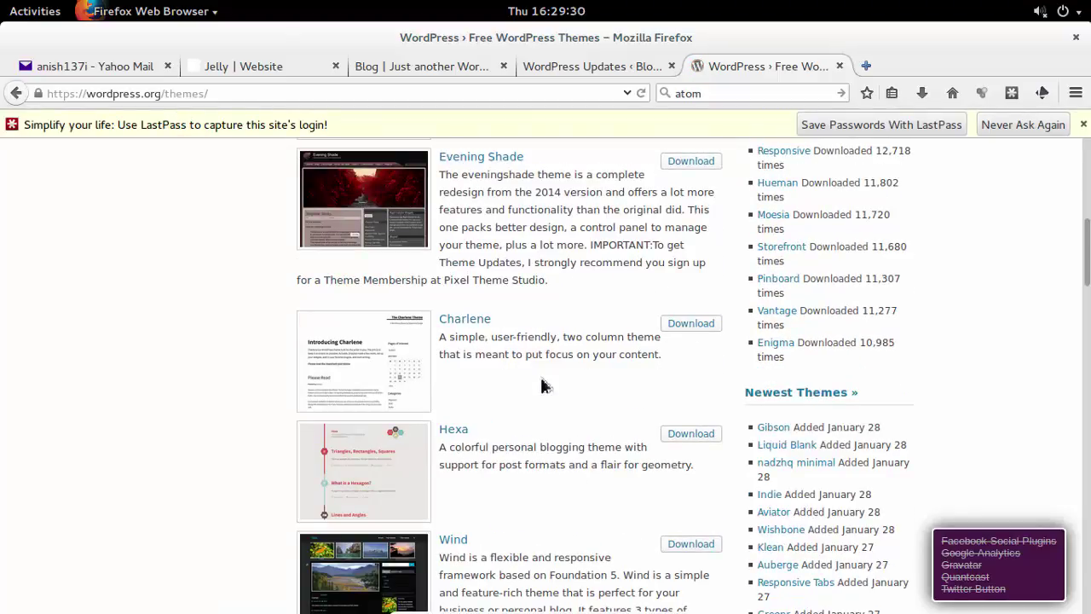
{"action": "scroll", "coordinate": [541, 385], "scroll_direction": "down", "scroll_amount": 2}
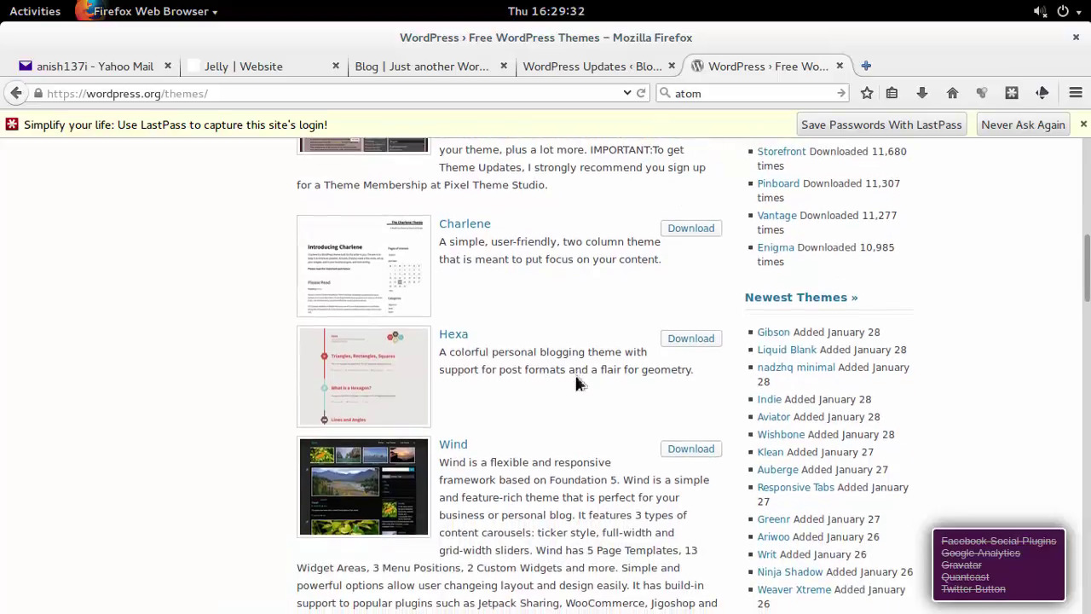
{"action": "scroll", "coordinate": [545, 401], "scroll_direction": "down", "scroll_amount": 4}
{"action": "scroll", "coordinate": [535, 433], "scroll_direction": "down", "scroll_amount": 3}
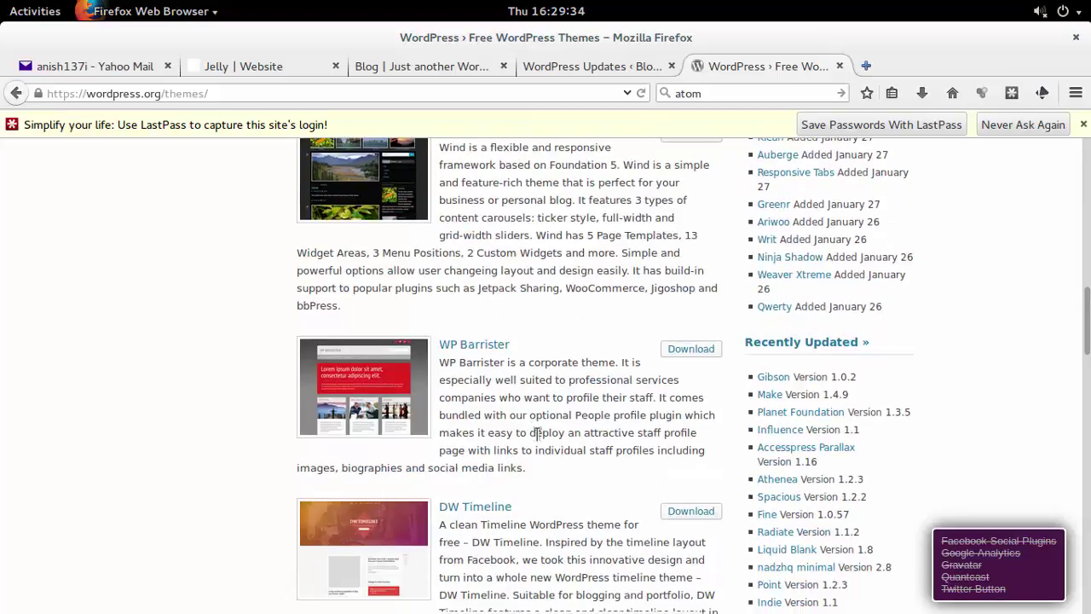
{"action": "scroll", "coordinate": [535, 433], "scroll_direction": "down", "scroll_amount": 3}
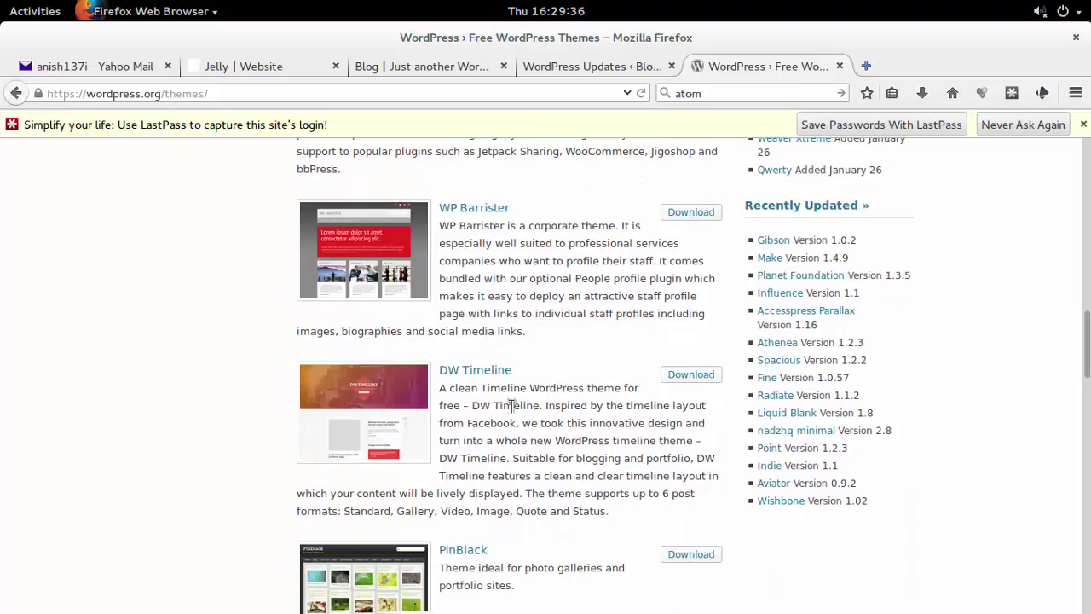
{"action": "scroll", "coordinate": [512, 405], "scroll_direction": "down", "scroll_amount": 2}
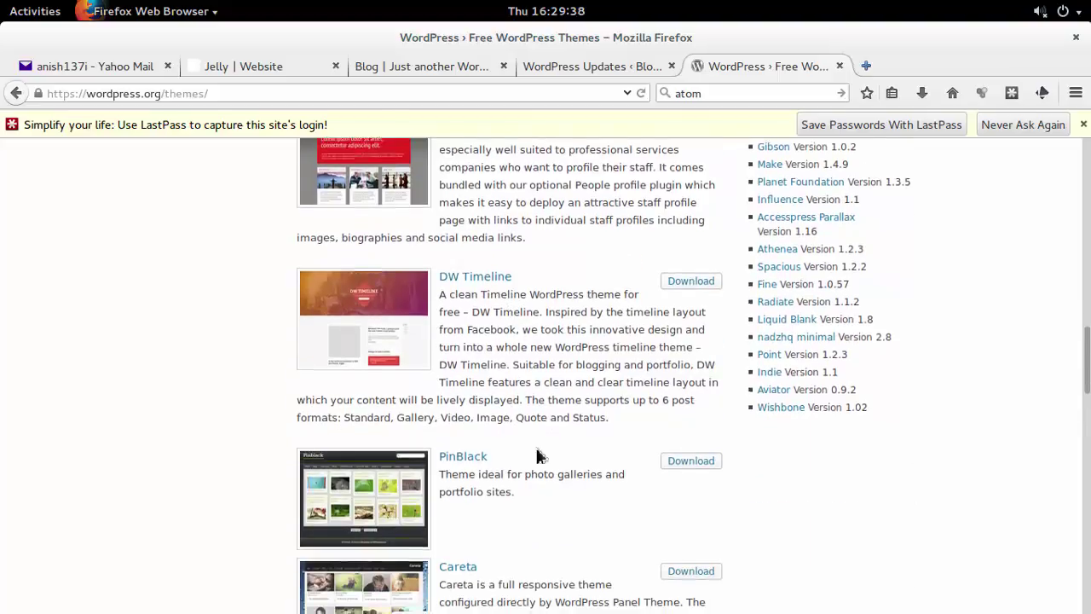
{"action": "scroll", "coordinate": [537, 456], "scroll_direction": "down", "scroll_amount": 5}
{"action": "scroll", "coordinate": [500, 455], "scroll_direction": "down", "scroll_amount": 6}
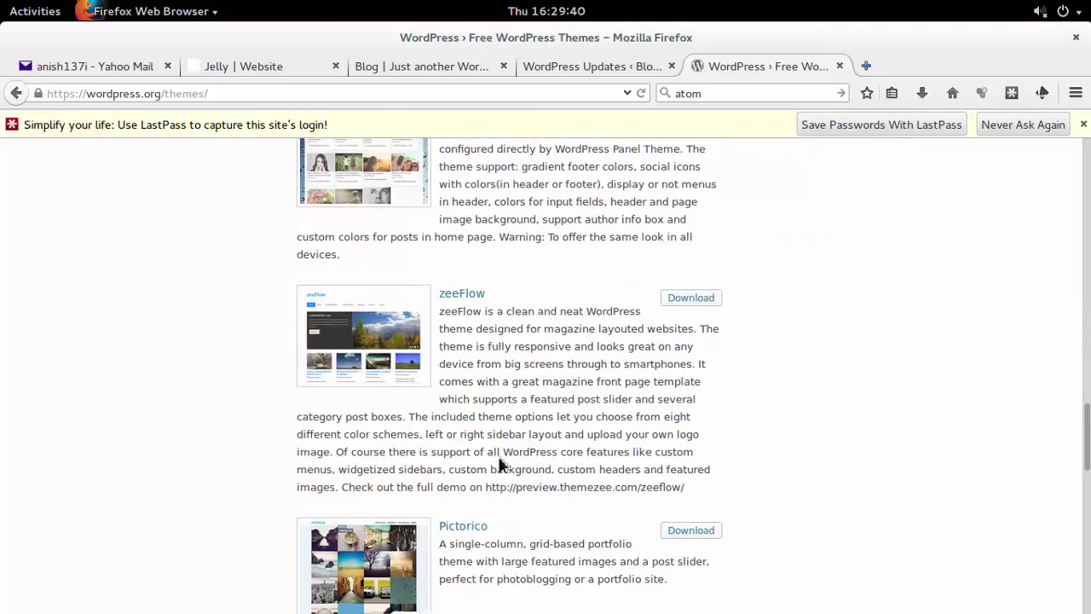
{"action": "scroll", "coordinate": [537, 471], "scroll_direction": "down", "scroll_amount": 7}
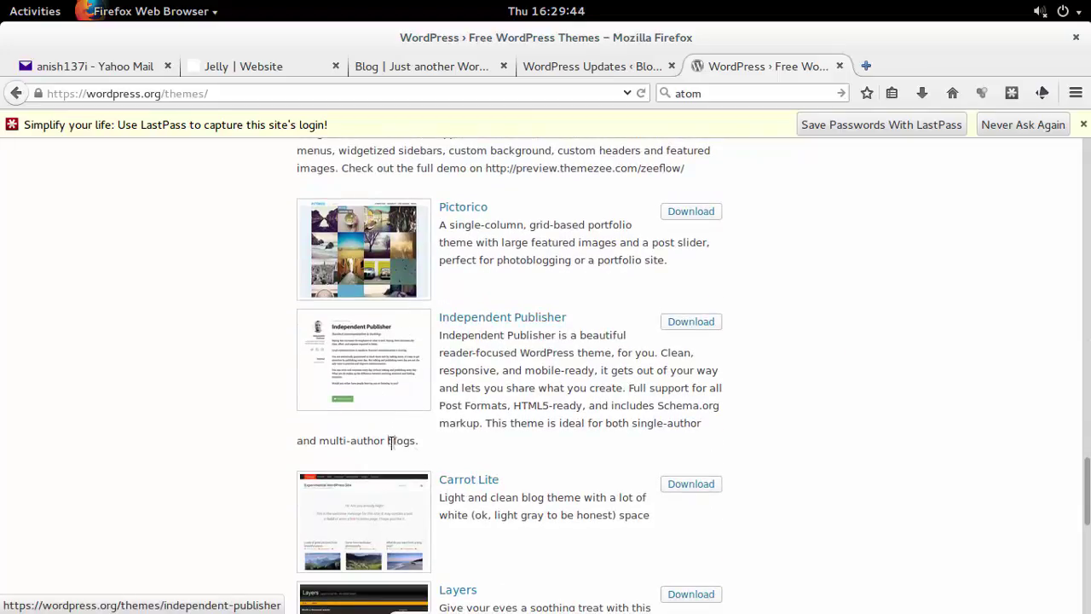
{"action": "scroll", "coordinate": [455, 461], "scroll_direction": "down", "scroll_amount": 3}
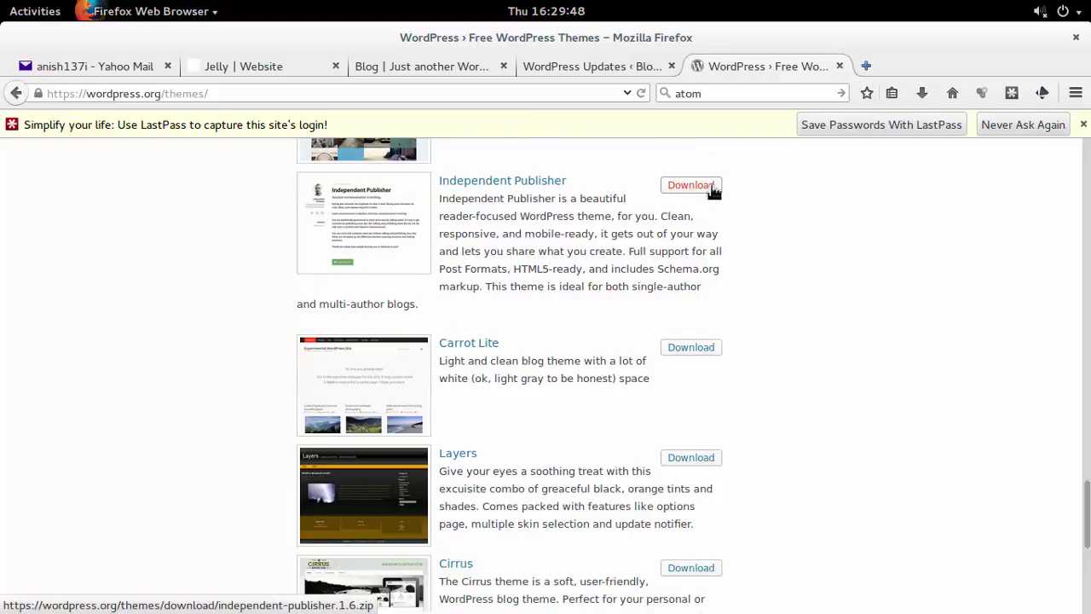
{"action": "left_click", "coordinate": [686, 187]}
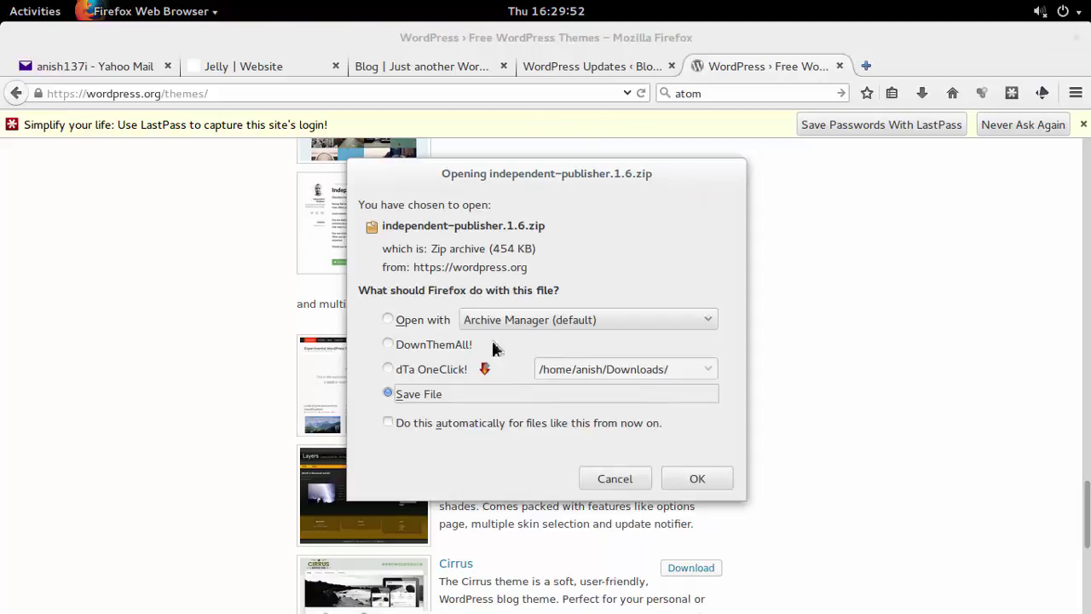
Save independent-publisher.1.6.zip with dTa OneClick! and return to the blog's front page tab.
{"action": "left_click", "coordinate": [486, 371]}
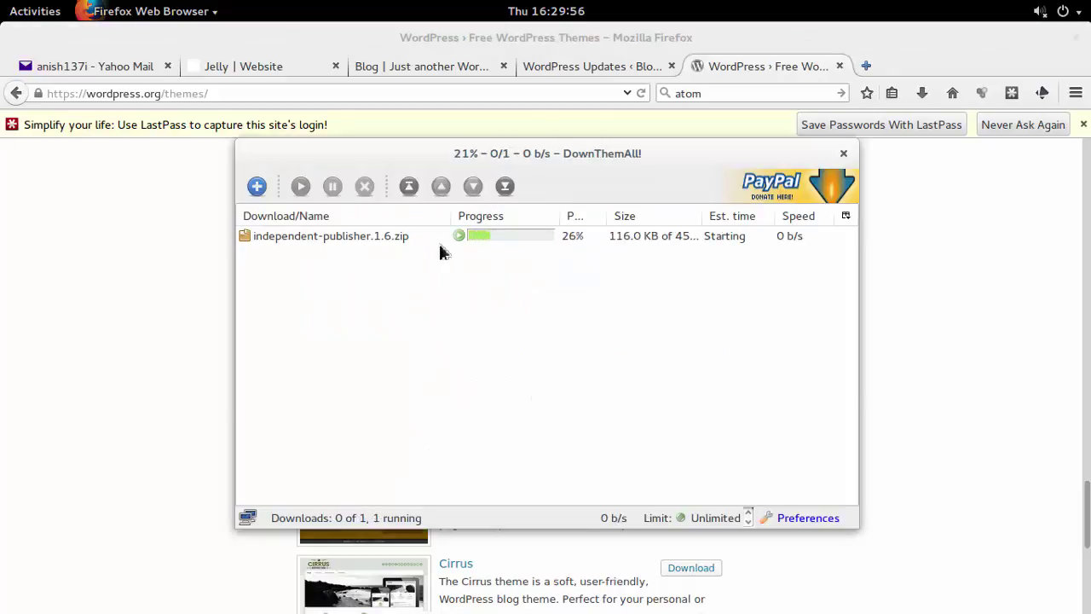
{"action": "left_click", "coordinate": [843, 154]}
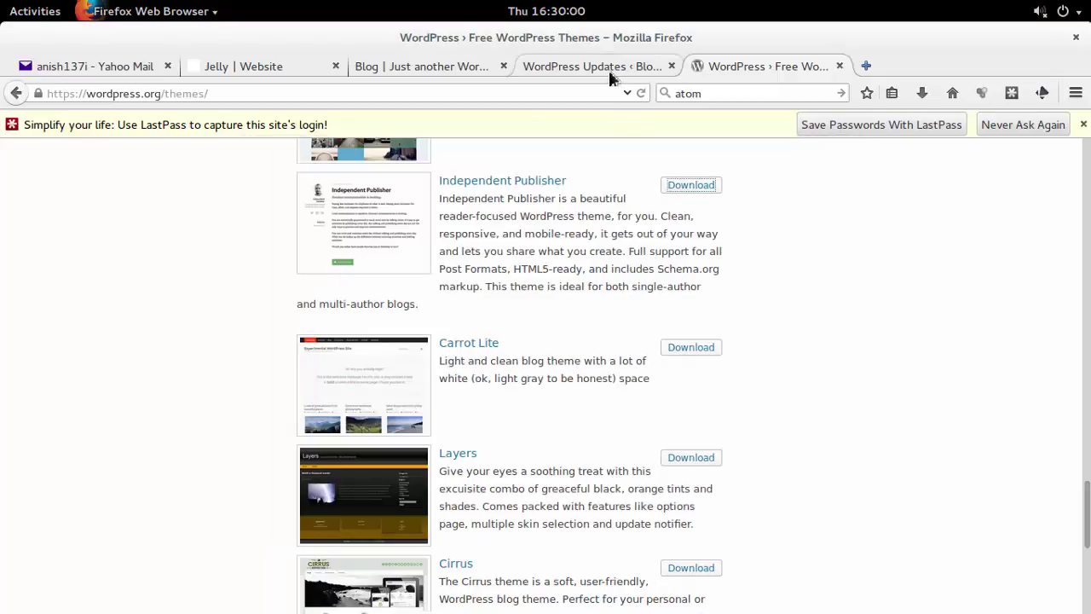
{"action": "left_click", "coordinate": [437, 65]}
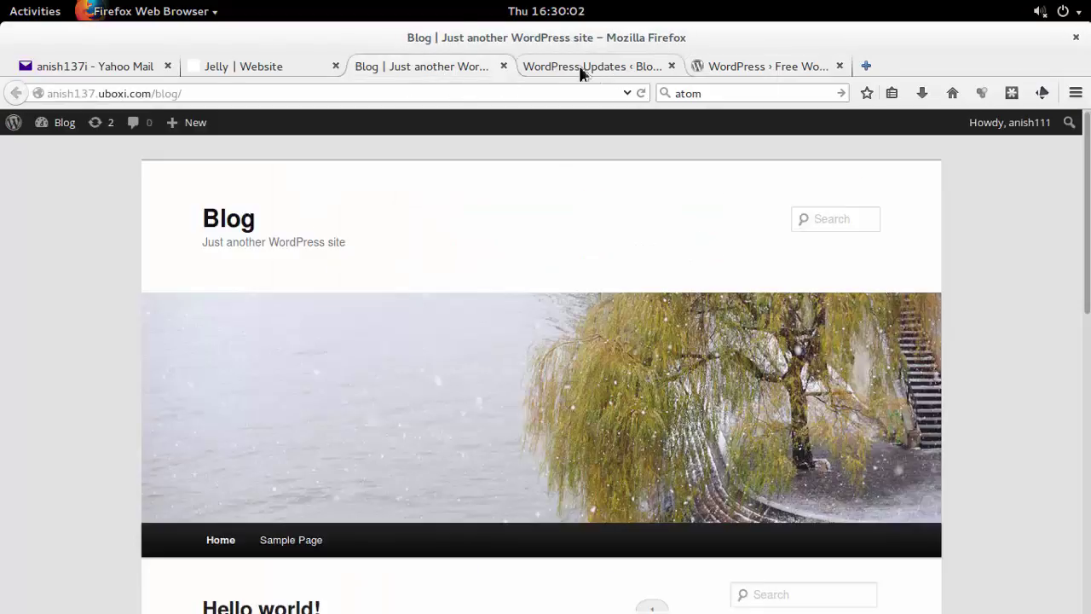
Try Update Themes with no themes selected, then go to Appearance to see installed themes.
{"action": "left_click", "coordinate": [579, 71]}
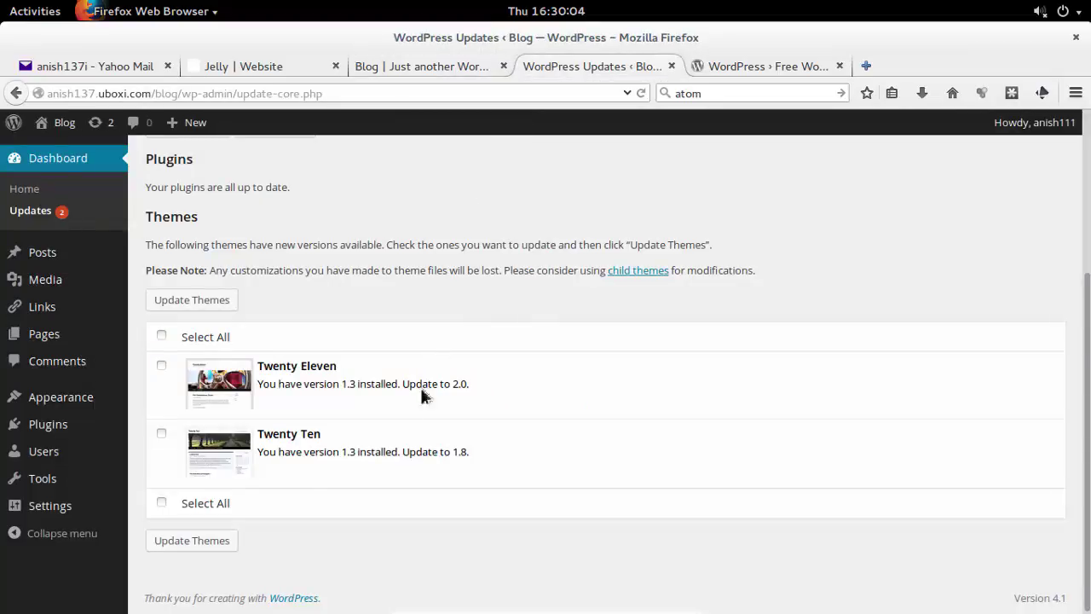
{"action": "left_click", "coordinate": [207, 541]}
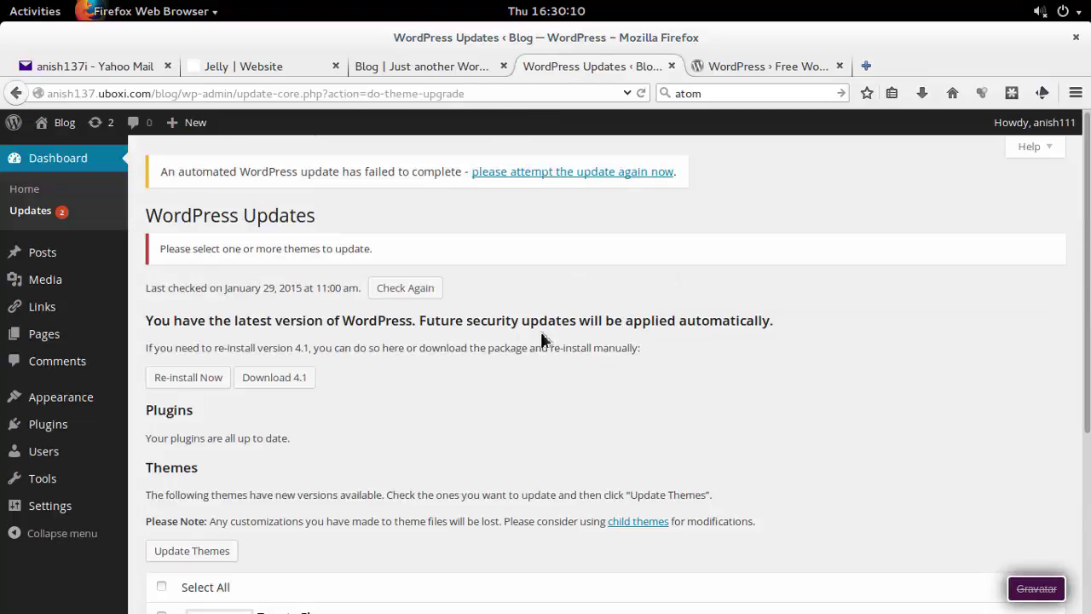
{"action": "scroll", "coordinate": [542, 339], "scroll_direction": "down", "scroll_amount": 5}
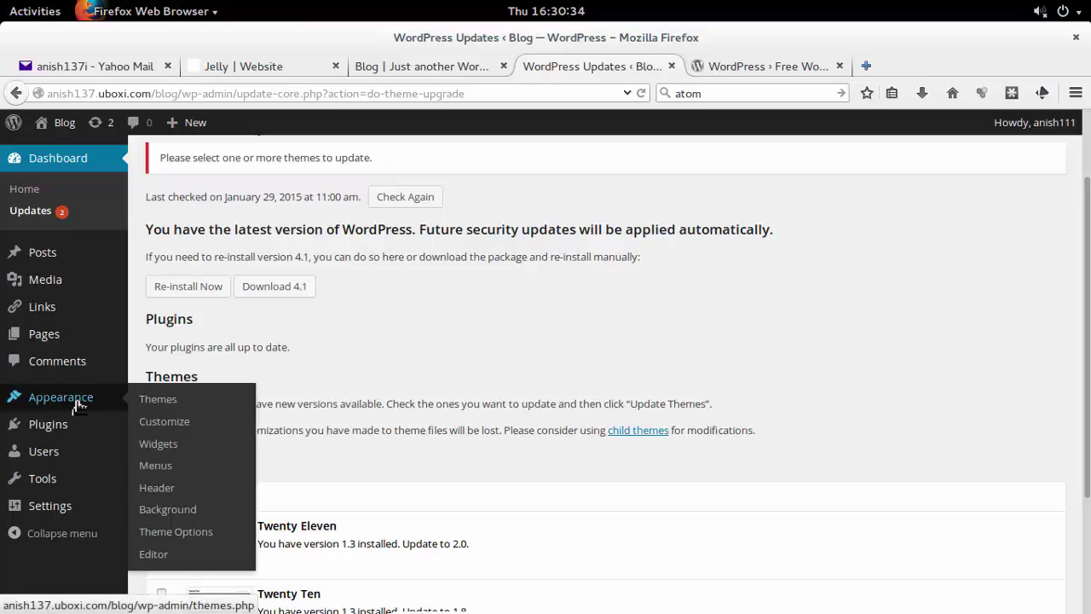
{"action": "left_click", "coordinate": [77, 402]}
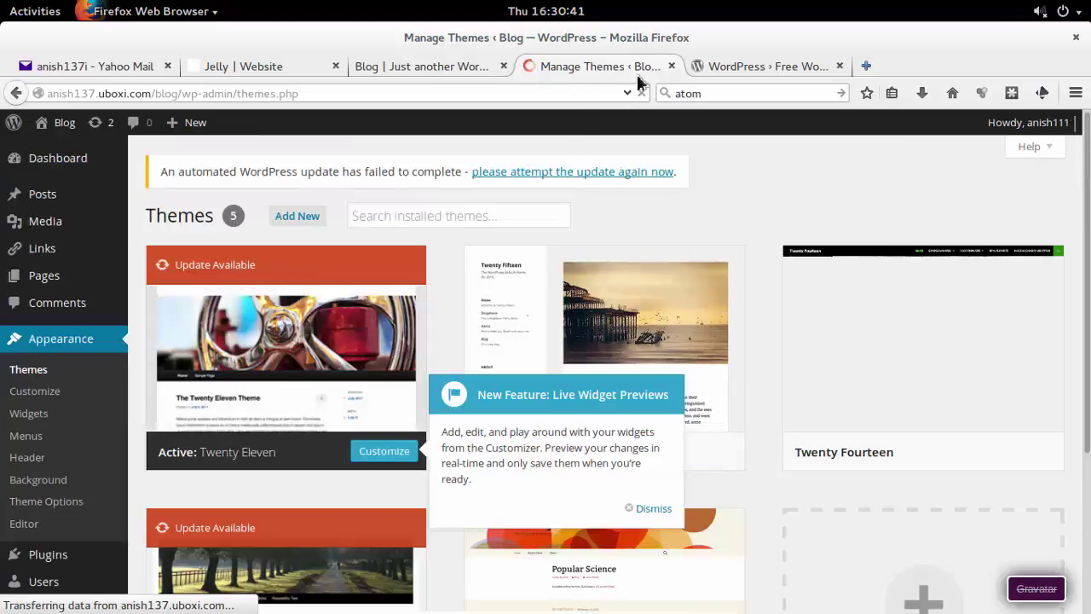
Open Add Themes and copy the Carrot Lite theme name from the WordPress.org list.
{"action": "left_click", "coordinate": [297, 218]}
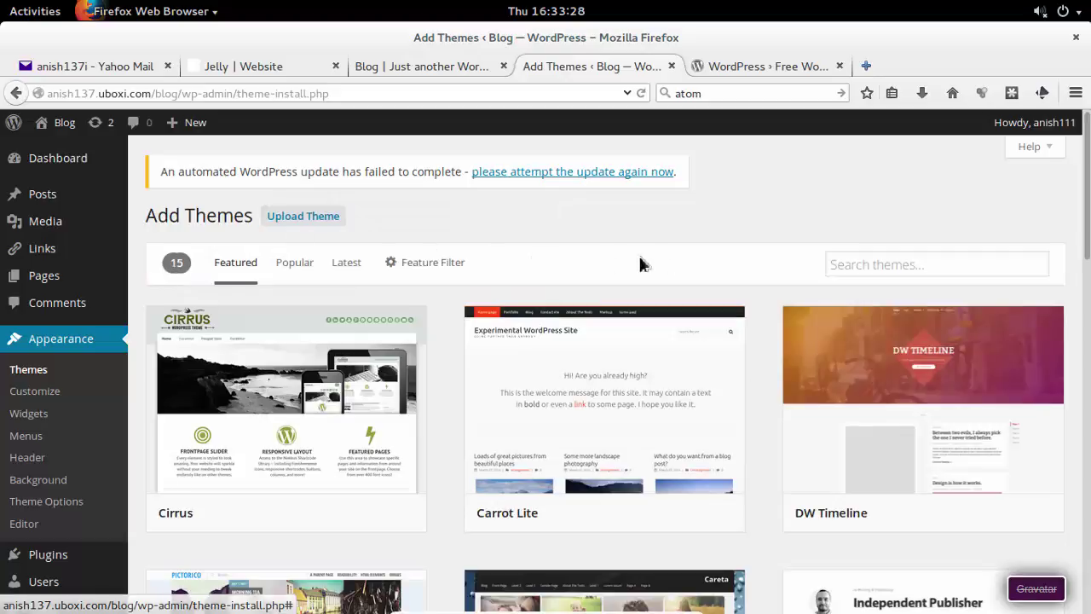
{"action": "scroll", "coordinate": [677, 261], "scroll_direction": "down", "scroll_amount": 1}
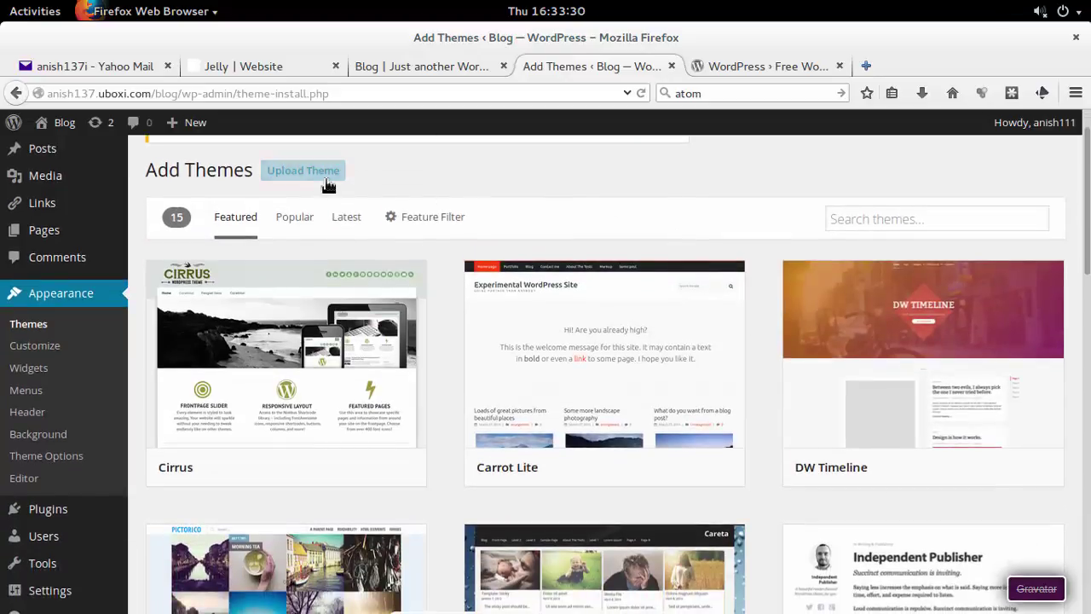
{"action": "left_click", "coordinate": [903, 218]}
{"action": "left_click", "coordinate": [779, 69]}
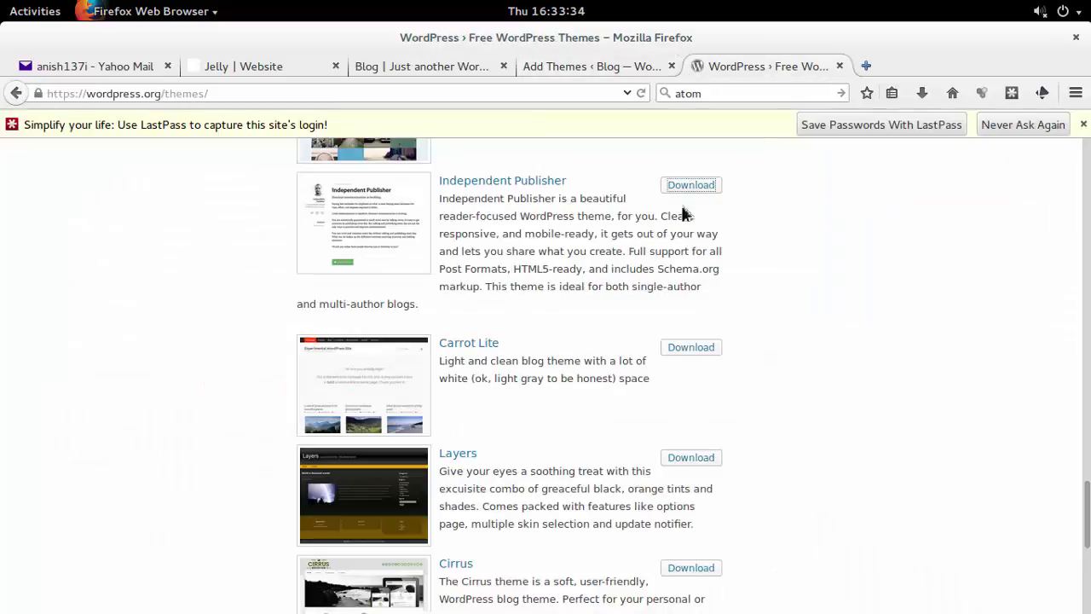
{"action": "left_click_drag", "start_coordinate": [517, 353], "coordinate": [445, 358]}
{"action": "key", "text": "ctrl+c"}
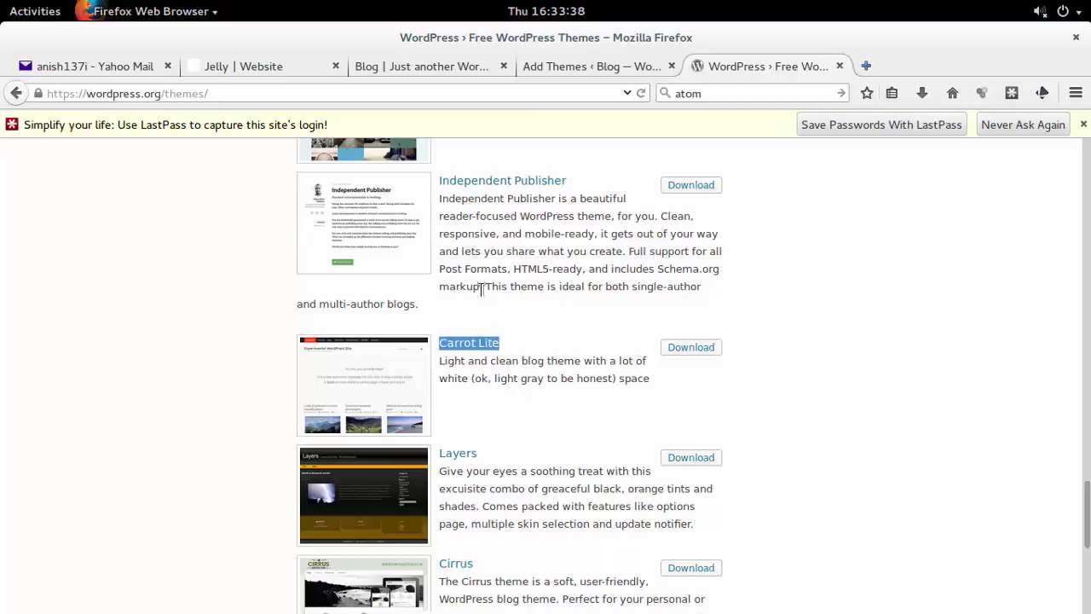
{"action": "left_click", "coordinate": [577, 66]}
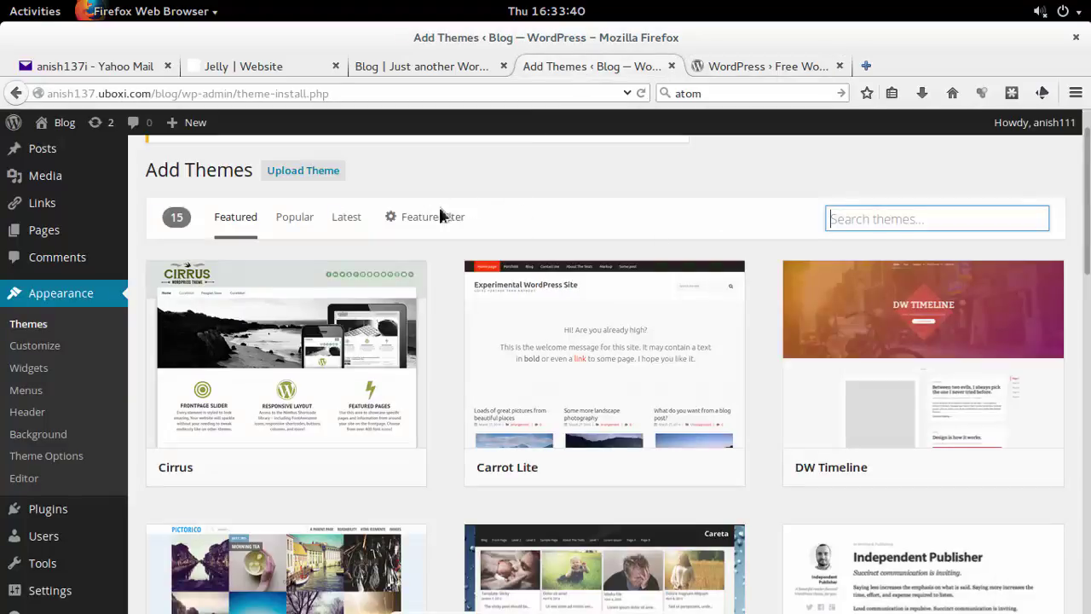
Paste Carrot Lite into the theme search and scroll through the results.
{"action": "key", "text": "ctrl+v"}
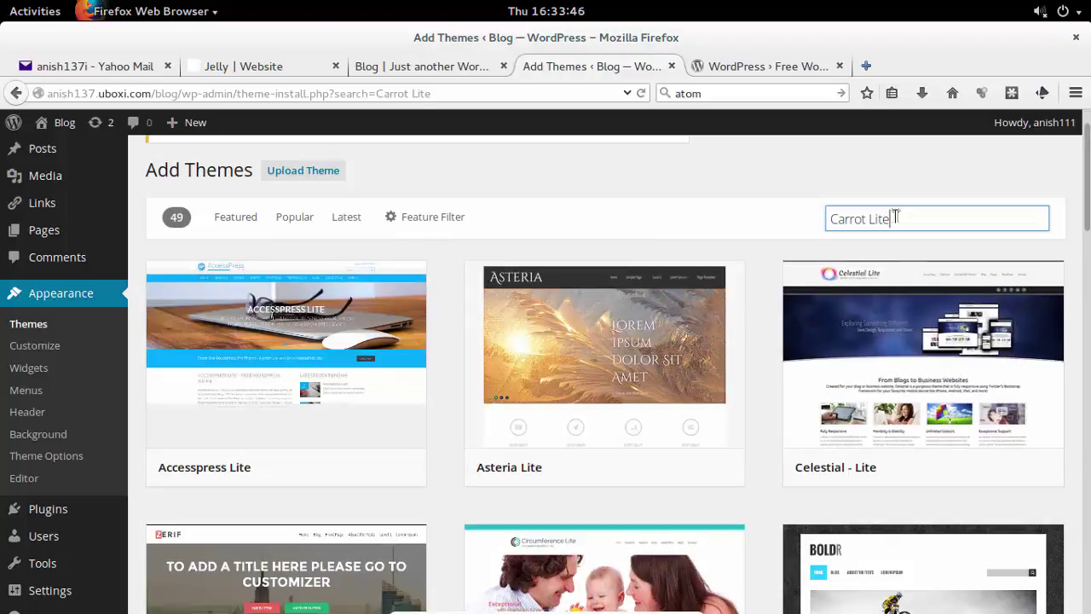
{"action": "scroll", "coordinate": [919, 376], "scroll_direction": "down", "scroll_amount": 3}
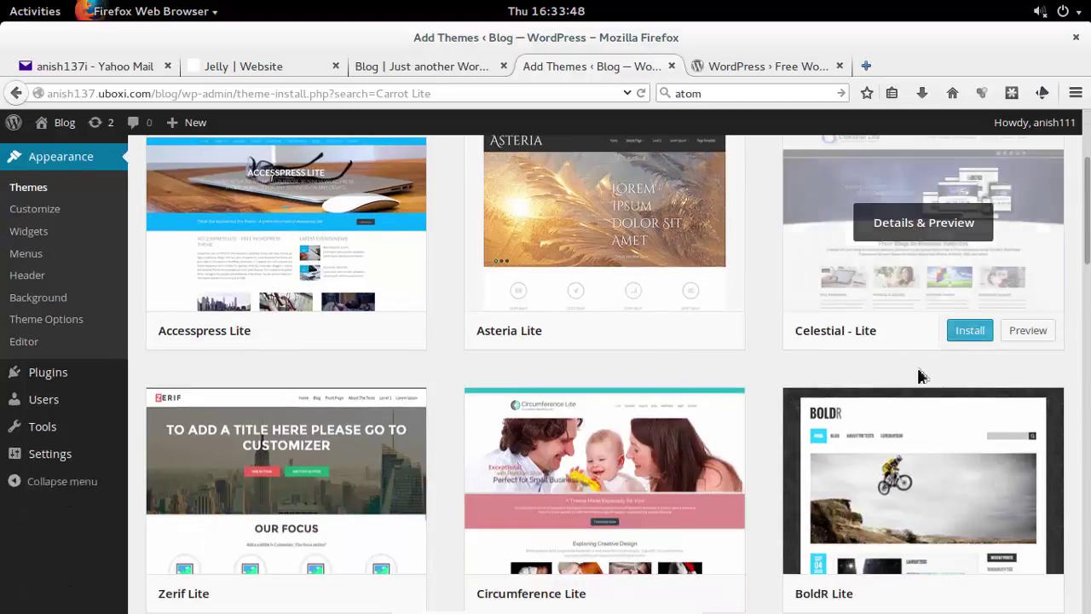
{"action": "scroll", "coordinate": [917, 375], "scroll_direction": "down", "scroll_amount": 3}
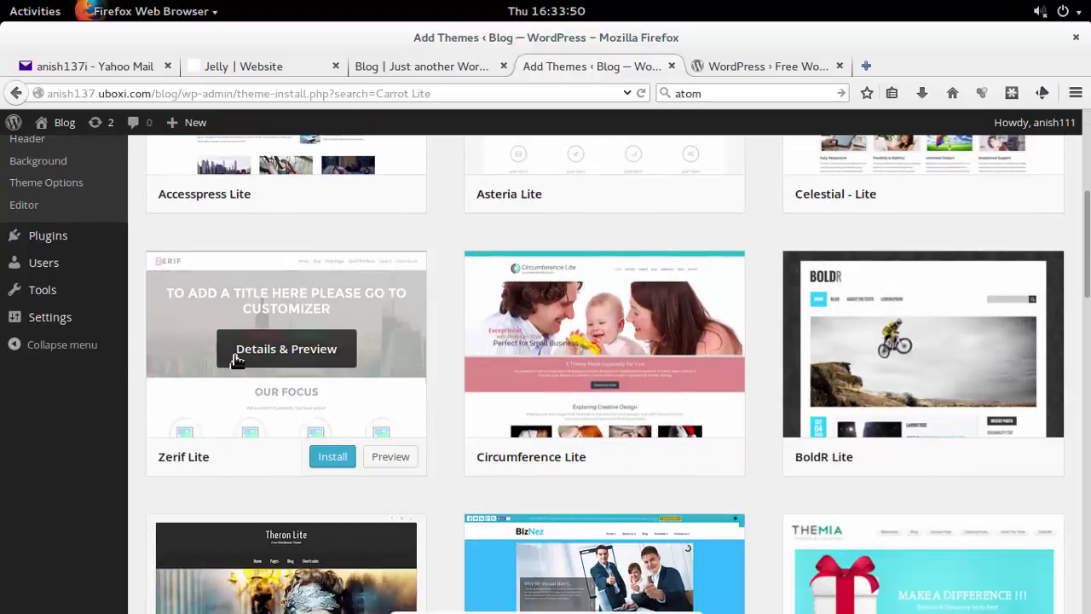
{"action": "scroll", "coordinate": [236, 359], "scroll_direction": "down", "scroll_amount": 4}
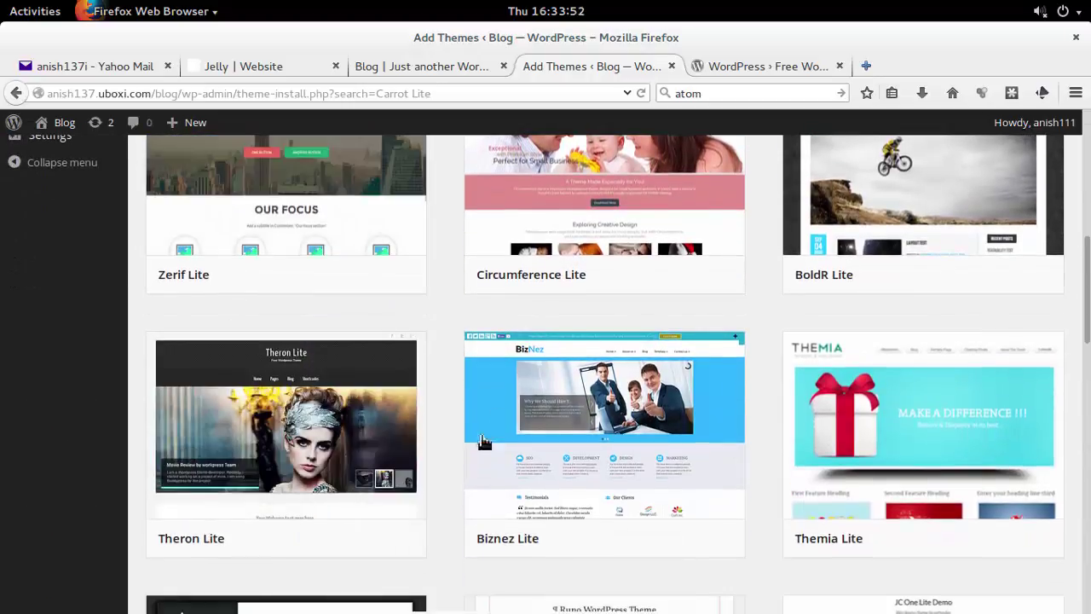
{"action": "scroll", "coordinate": [442, 480], "scroll_direction": "down", "scroll_amount": 4}
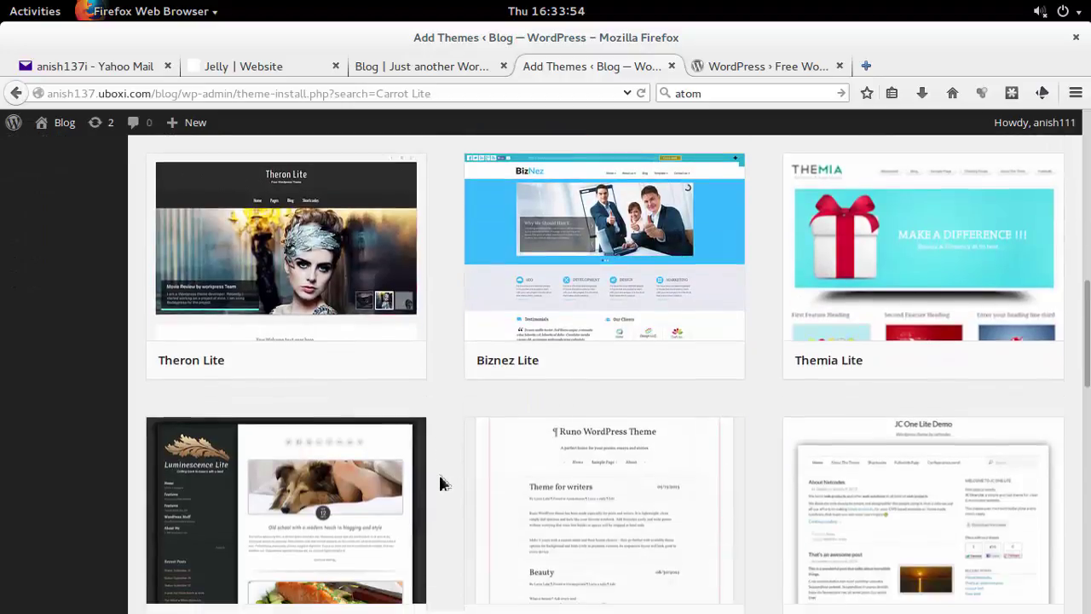
{"action": "scroll", "coordinate": [442, 483], "scroll_direction": "down", "scroll_amount": 2}
{"action": "scroll", "coordinate": [456, 471], "scroll_direction": "down", "scroll_amount": 3}
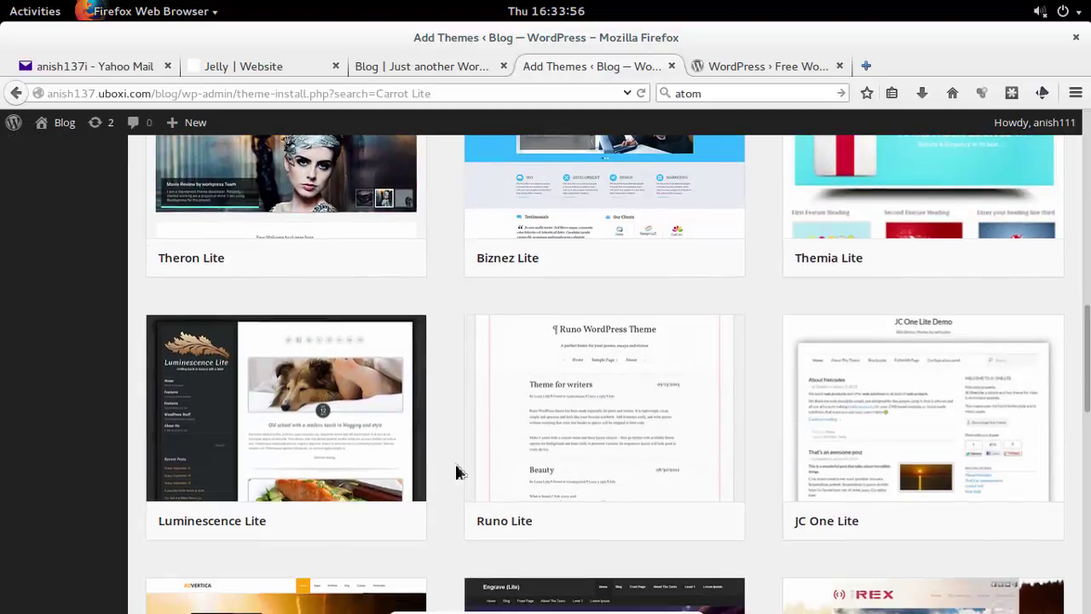
Compare with the WordPress.org list, then install Zerif Lite from the search results.
{"action": "left_click", "coordinate": [759, 66]}
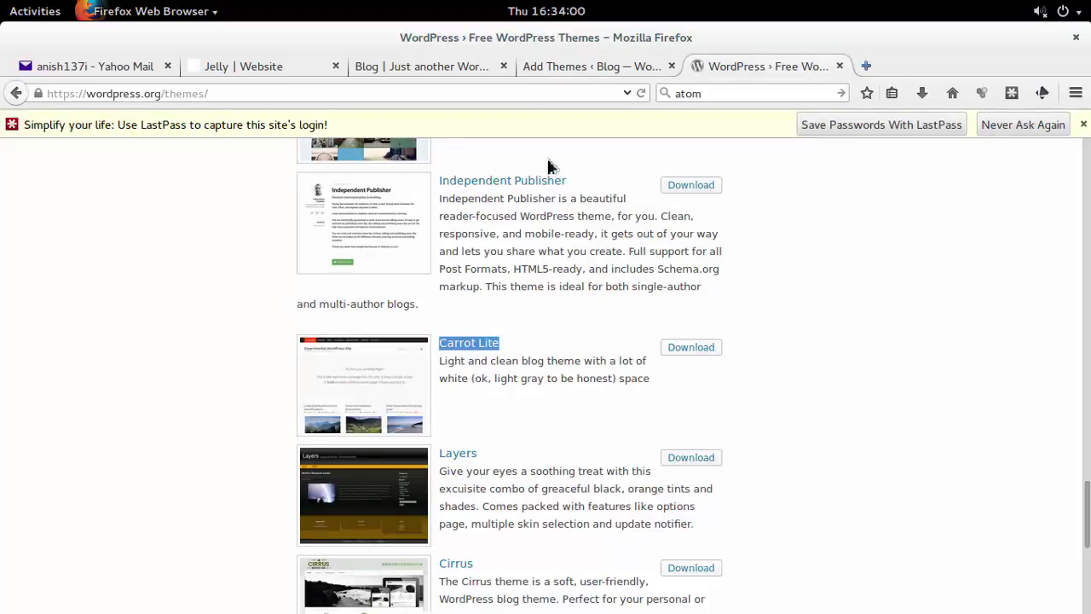
{"action": "left_click", "coordinate": [582, 73]}
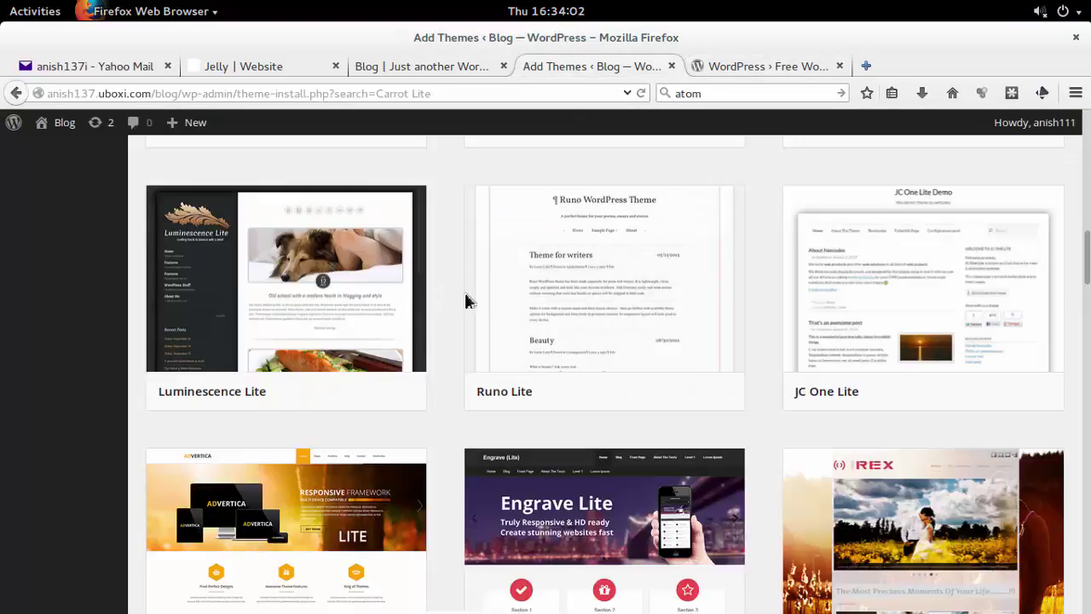
{"action": "scroll", "coordinate": [465, 300], "scroll_direction": "down", "scroll_amount": 7}
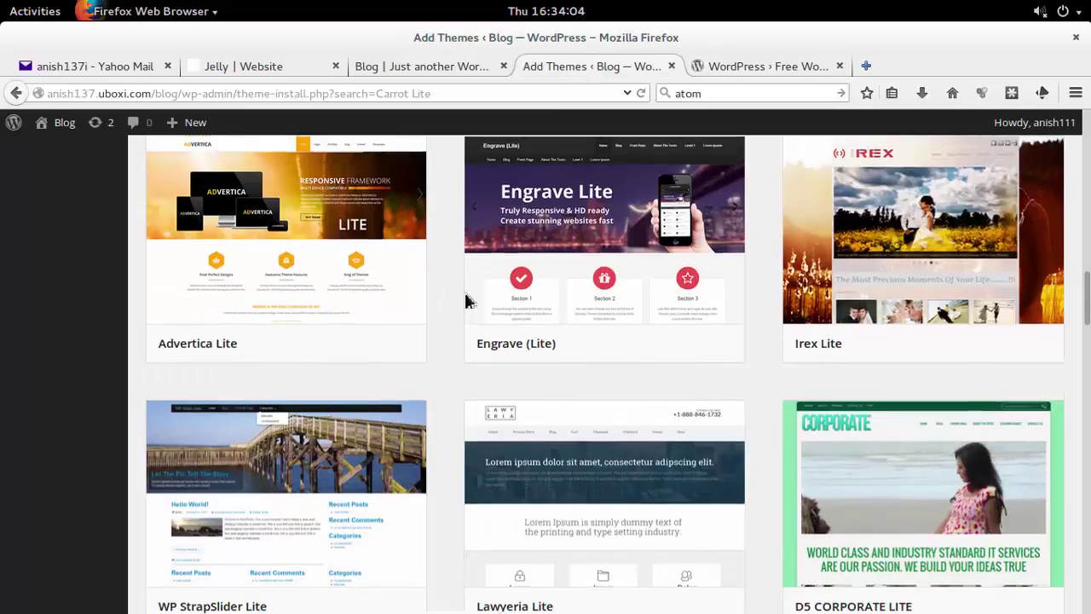
{"action": "scroll", "coordinate": [465, 300], "scroll_direction": "up", "scroll_amount": 15}
{"action": "scroll", "coordinate": [466, 300], "scroll_direction": "up", "scroll_amount": 9}
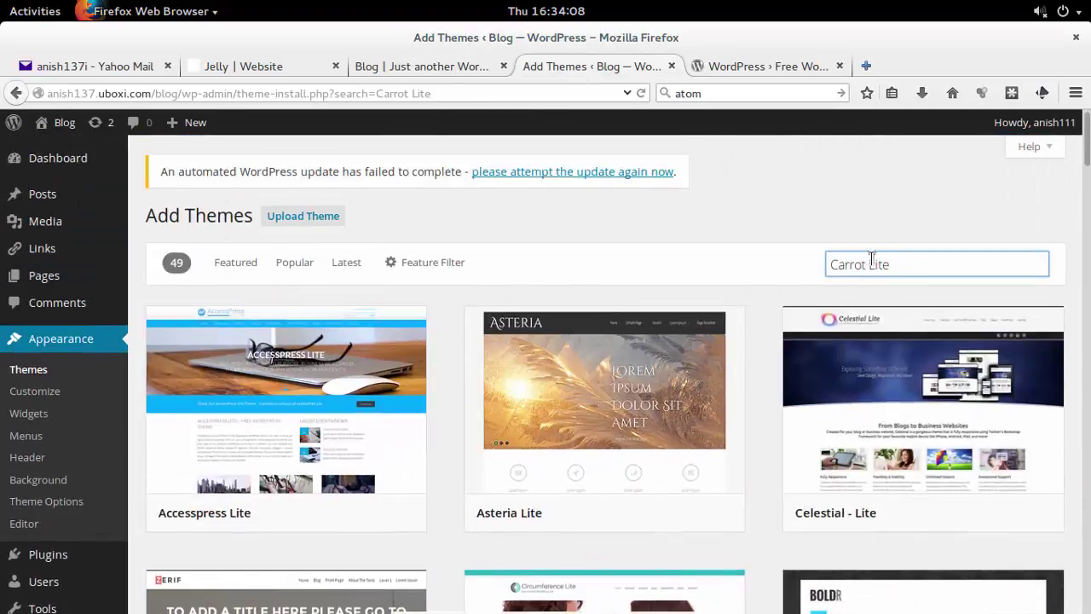
{"action": "mouse_move", "coordinate": [323, 509]}
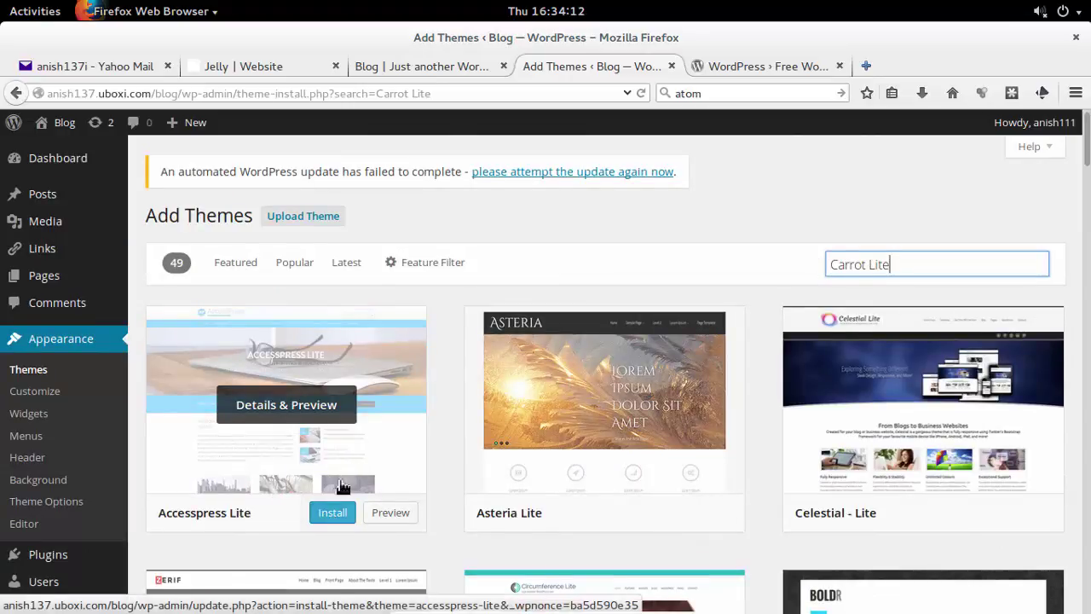
{"action": "scroll", "coordinate": [339, 498], "scroll_direction": "down", "scroll_amount": 4}
{"action": "mouse_move", "coordinate": [661, 292]}
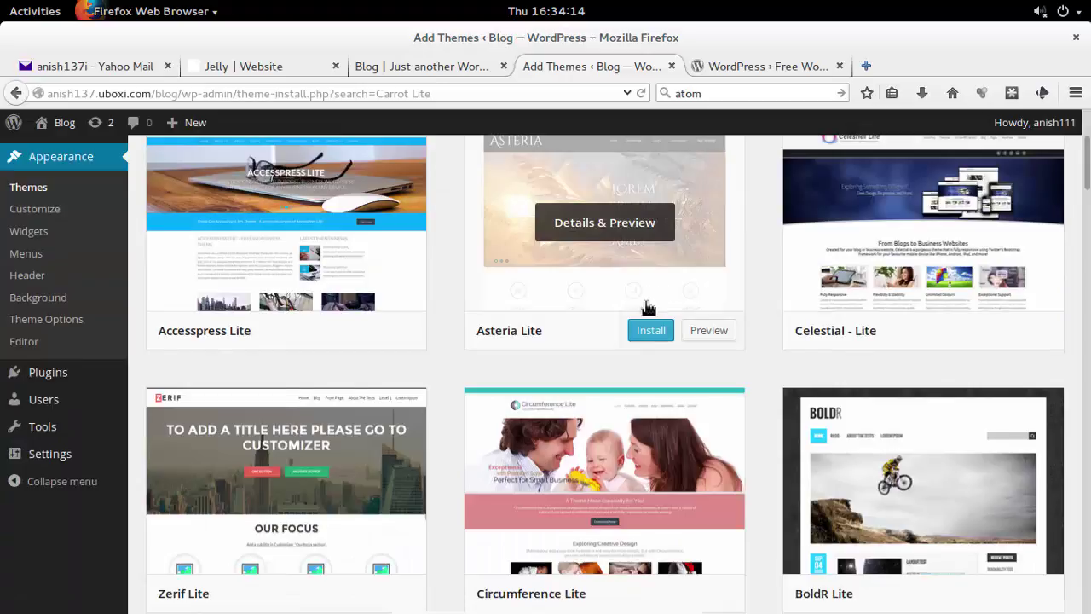
{"action": "scroll", "coordinate": [660, 292], "scroll_direction": "down", "scroll_amount": 3}
{"action": "mouse_move", "coordinate": [306, 474]}
{"action": "left_click", "coordinate": [329, 460]}
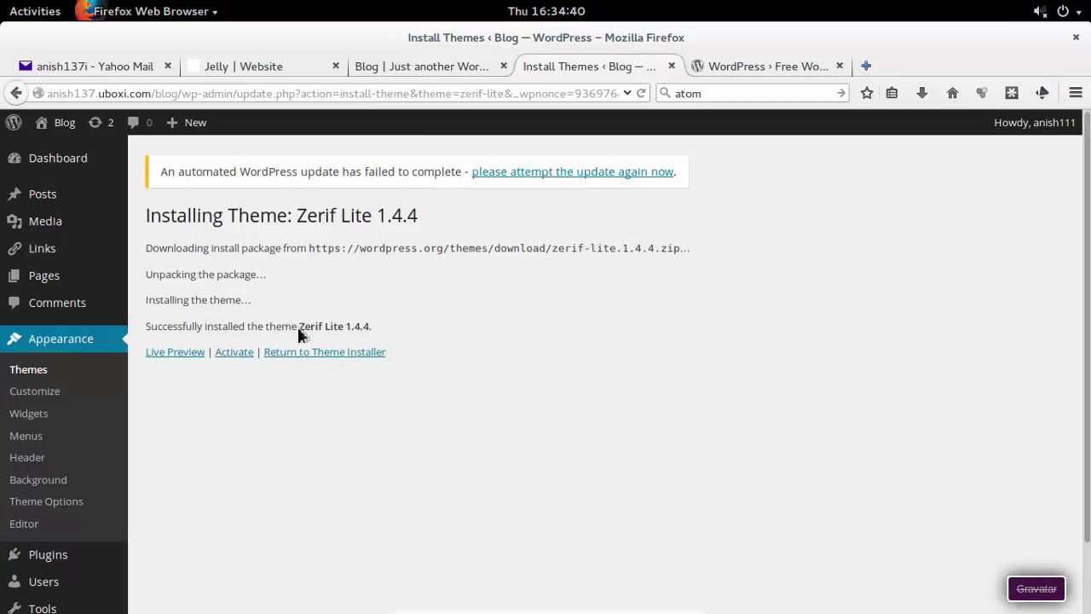
Select the installed Zerif Lite 1.4.4 name and go to Appearance > Themes.
{"action": "left_click_drag", "start_coordinate": [300, 335], "coordinate": [404, 335]}
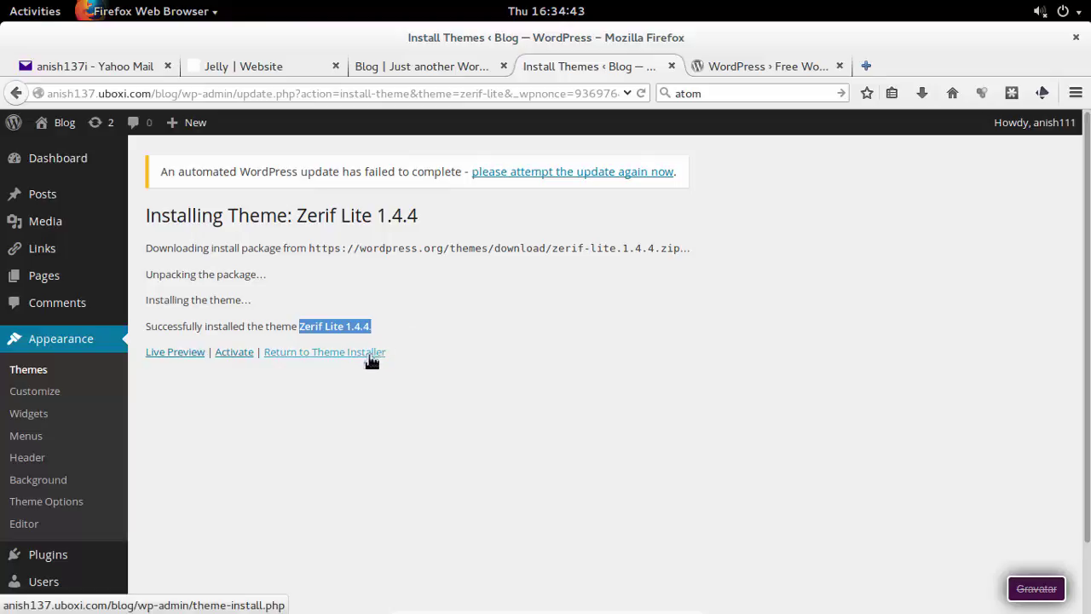
{"action": "left_click", "coordinate": [37, 375]}
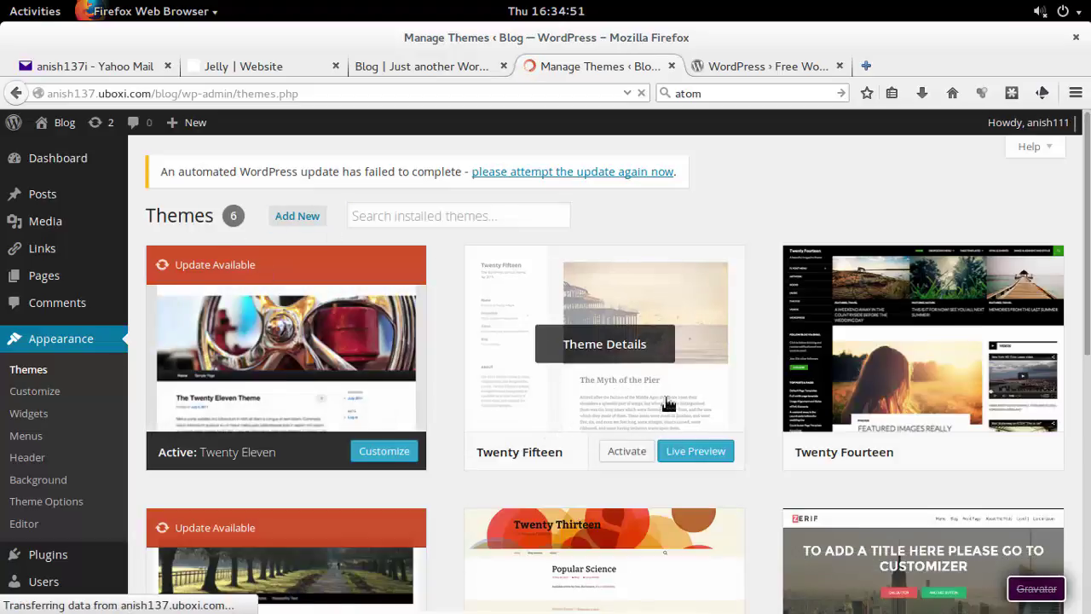
Choose independent-publisher.1.6.zip for upload under Add New Theme > Upload Theme.
{"action": "scroll", "coordinate": [767, 417], "scroll_direction": "down", "scroll_amount": 3}
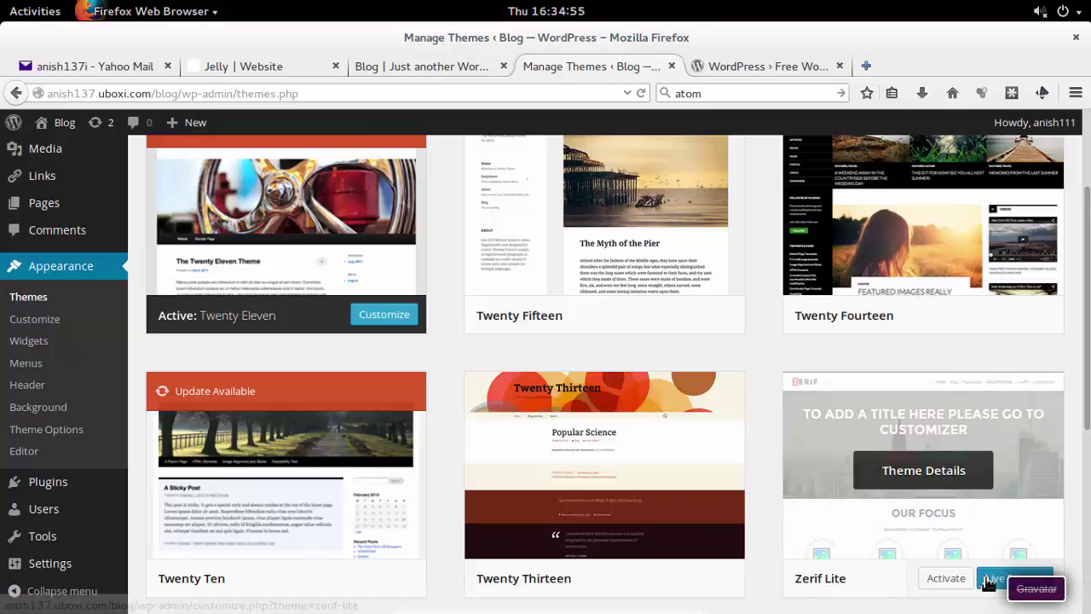
{"action": "scroll", "coordinate": [758, 460], "scroll_direction": "down", "scroll_amount": 5}
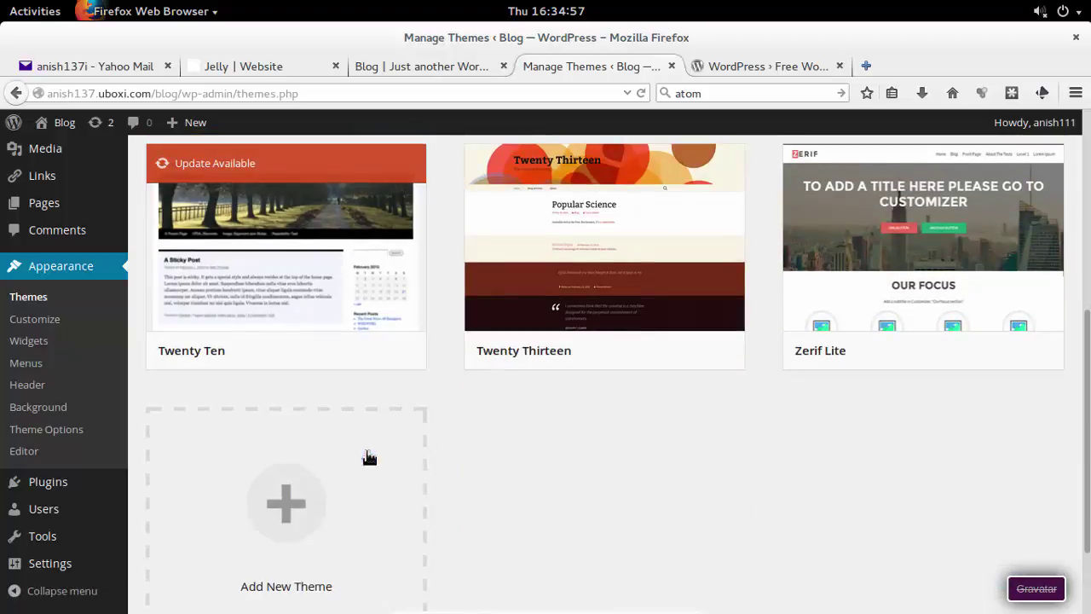
{"action": "left_click", "coordinate": [260, 520]}
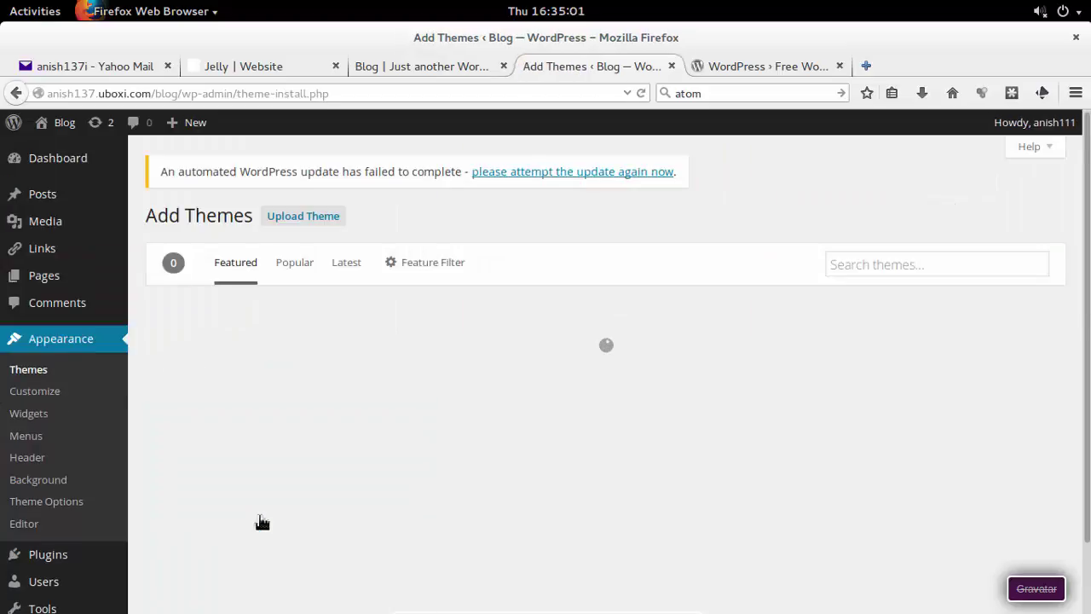
{"action": "left_click", "coordinate": [305, 216]}
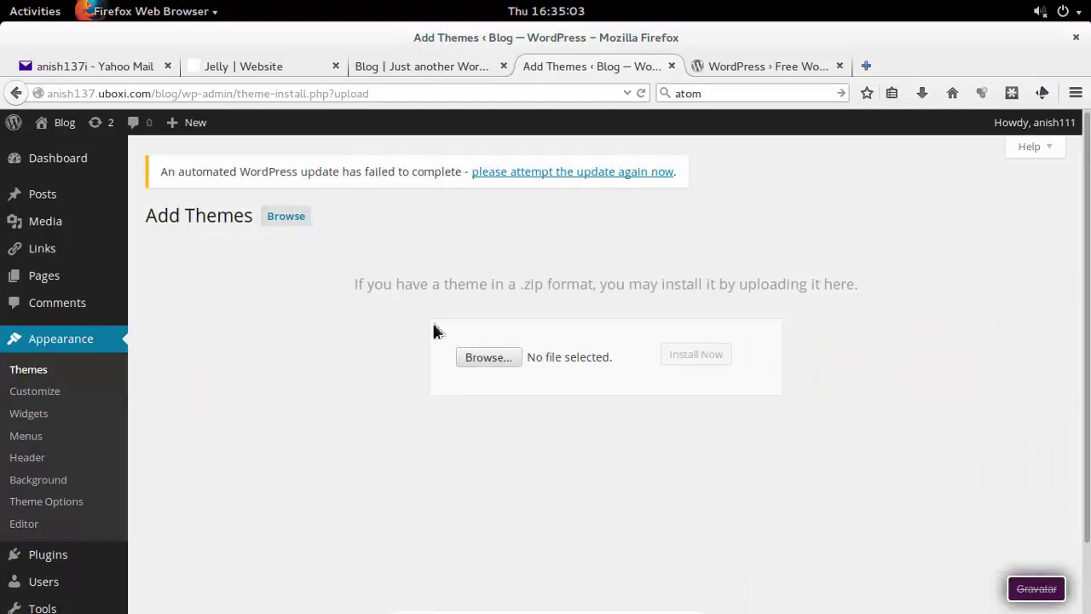
{"action": "left_click", "coordinate": [494, 358]}
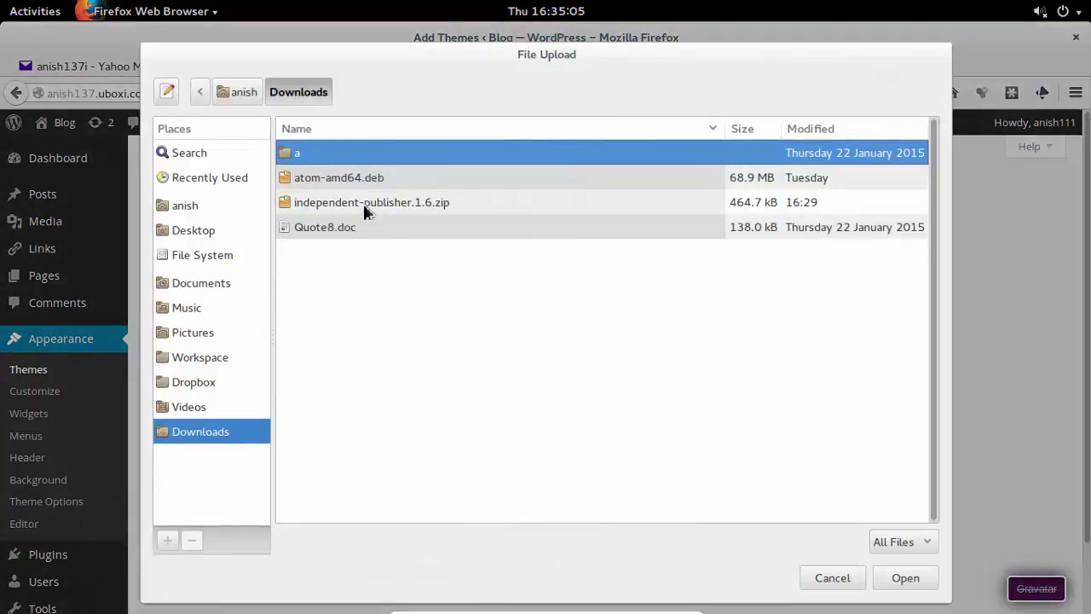
{"action": "left_click", "coordinate": [364, 211]}
{"action": "left_click", "coordinate": [909, 579]}
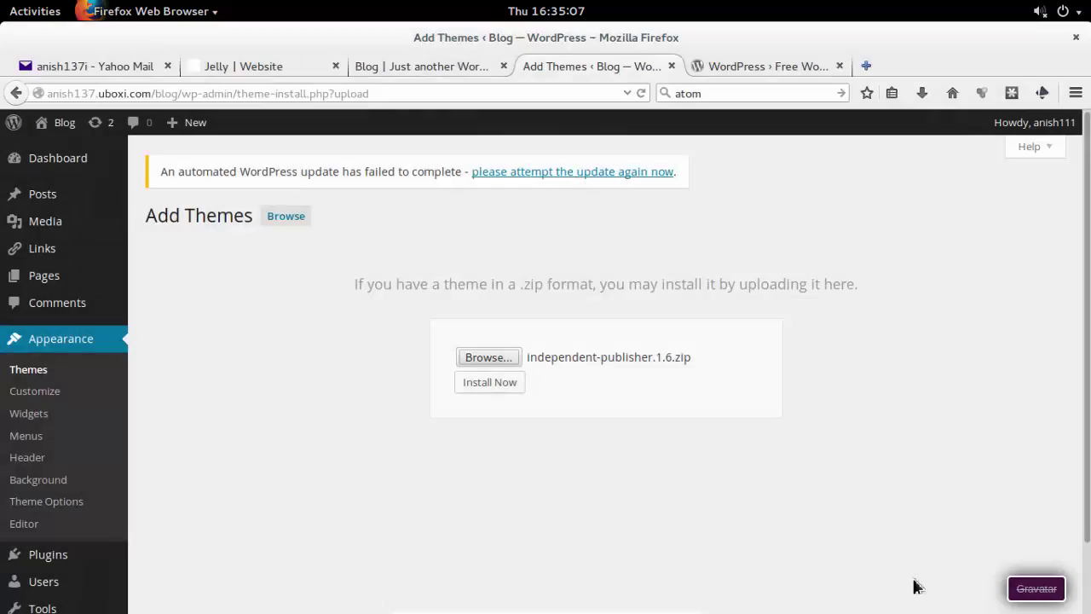
Install the uploaded Independent Publisher theme and activate it.
{"action": "left_click", "coordinate": [507, 384]}
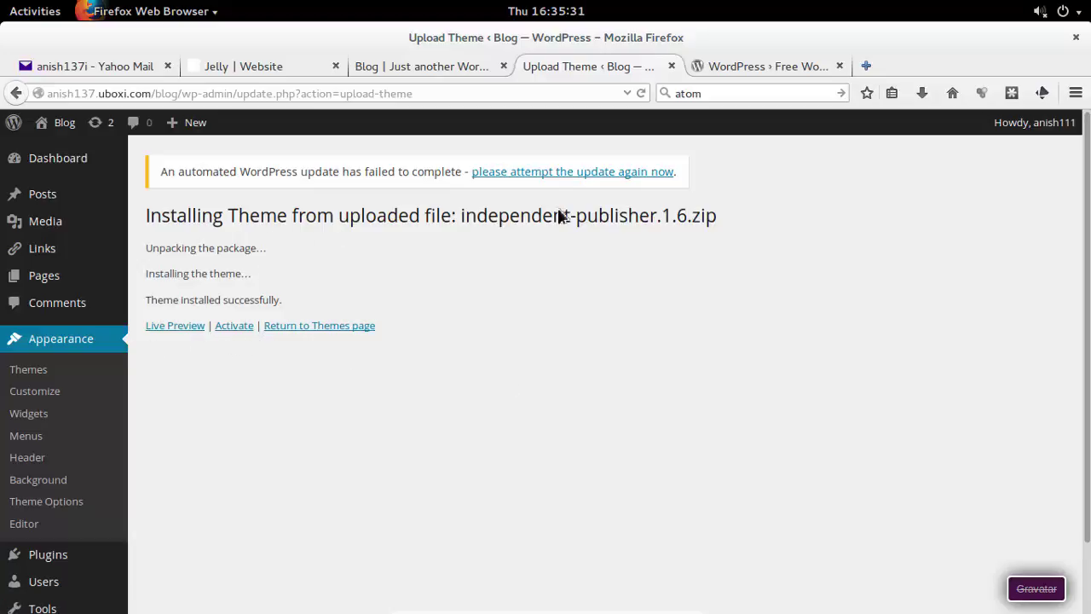
{"action": "left_click_drag", "start_coordinate": [488, 222], "coordinate": [650, 226]}
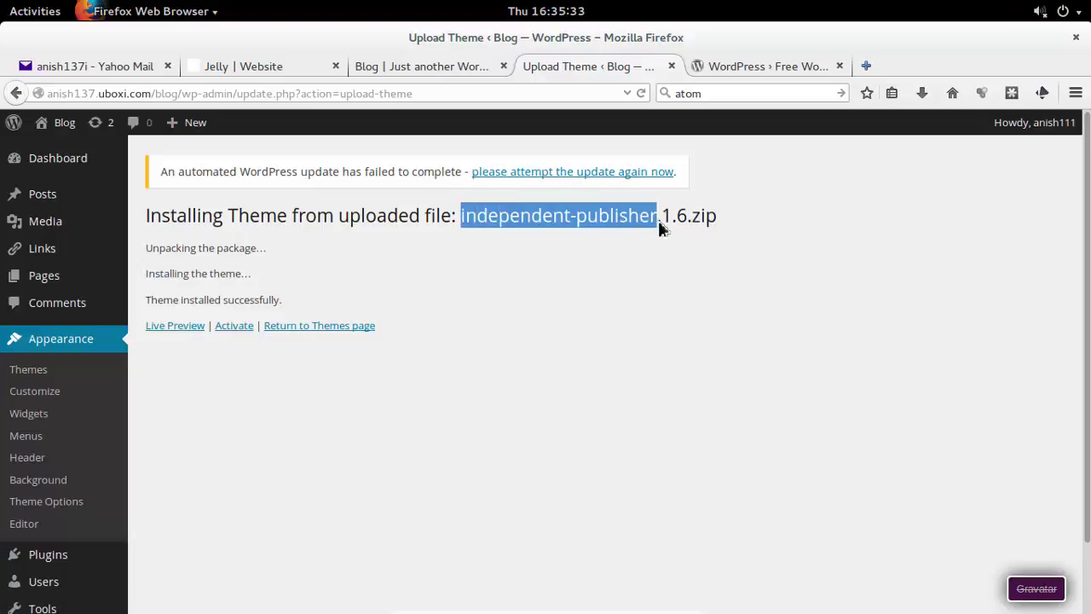
{"action": "left_click", "coordinate": [240, 333]}
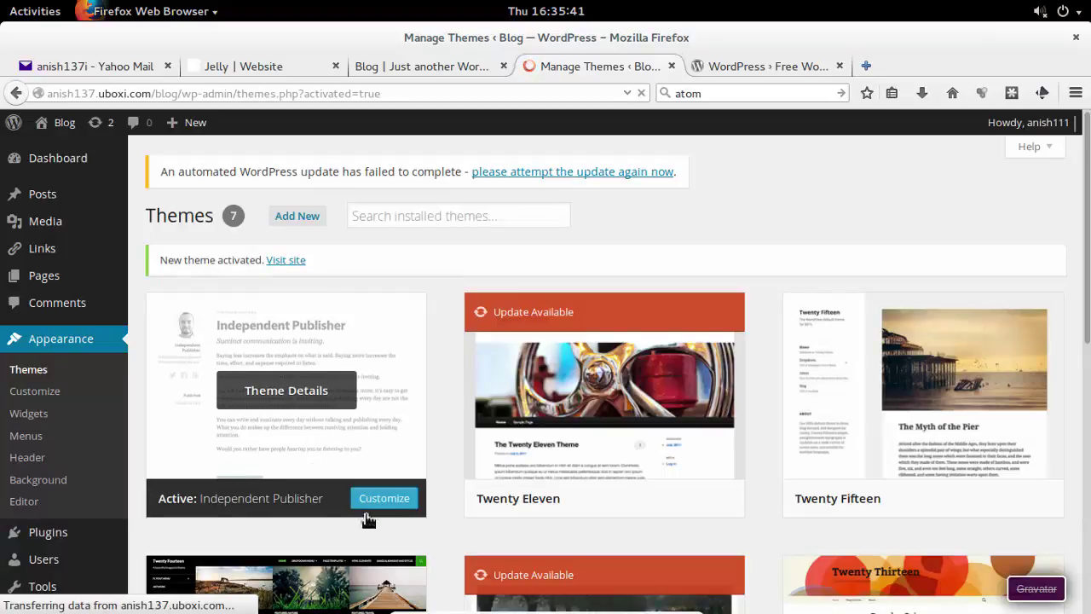
Reload the blog front page to view the new Independent Publisher layout.
{"action": "left_click", "coordinate": [415, 65]}
{"action": "left_click", "coordinate": [409, 95]}
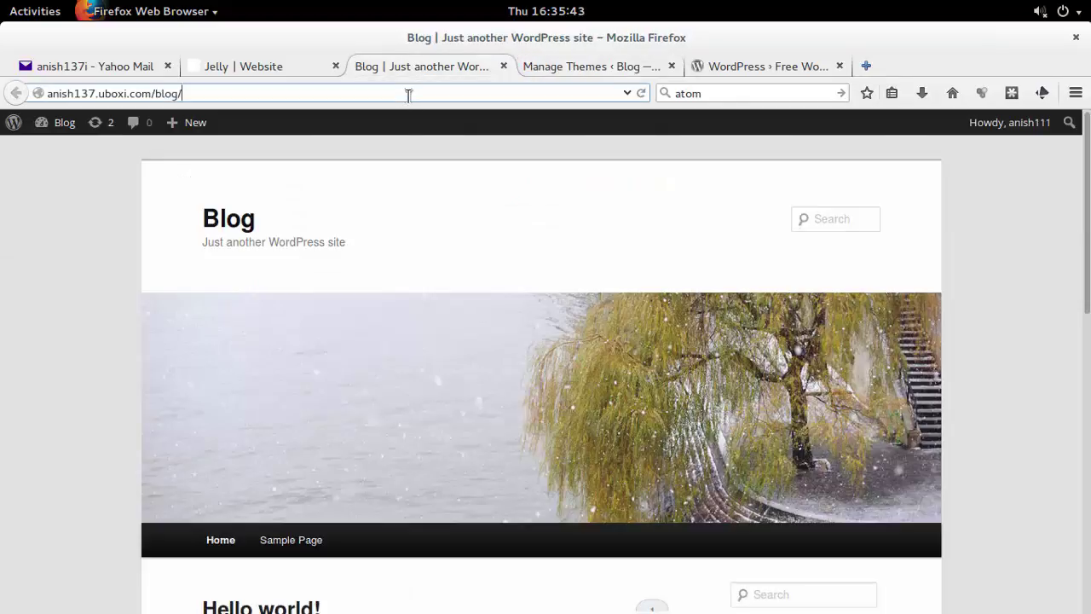
{"action": "key", "text": "Return"}
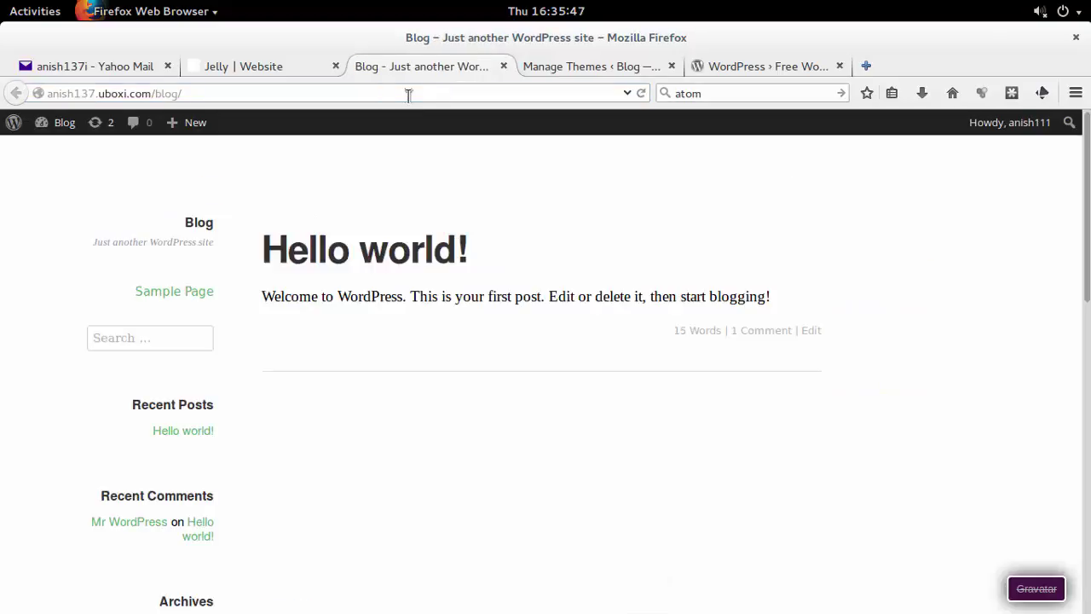
{"action": "scroll", "coordinate": [247, 346], "scroll_direction": "down", "scroll_amount": 3}
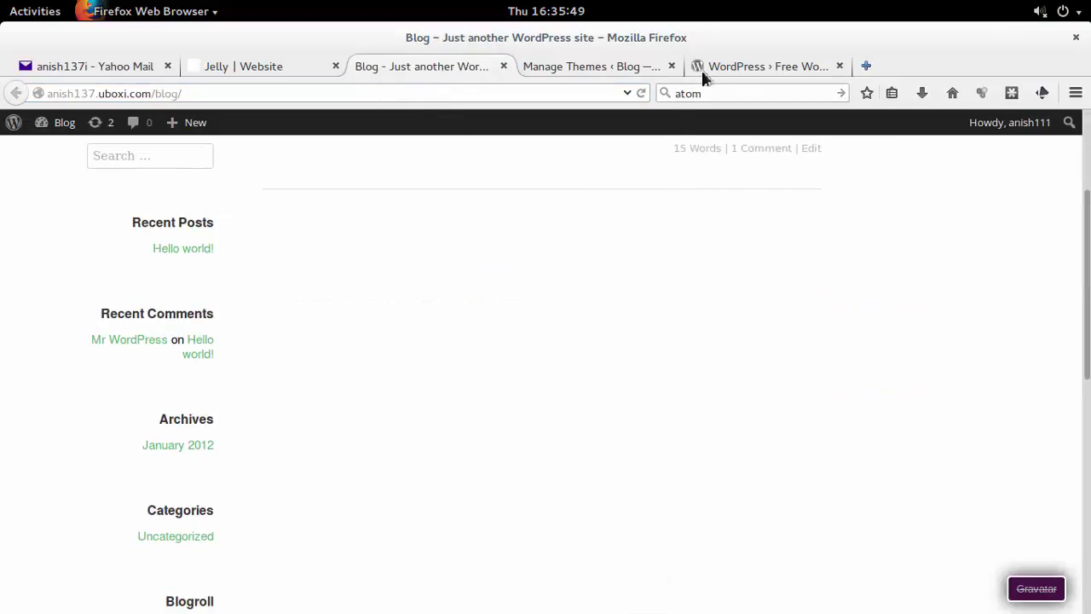
Return to the installed themes list in WordPress admin and scroll down through it.
{"action": "left_click", "coordinate": [733, 67]}
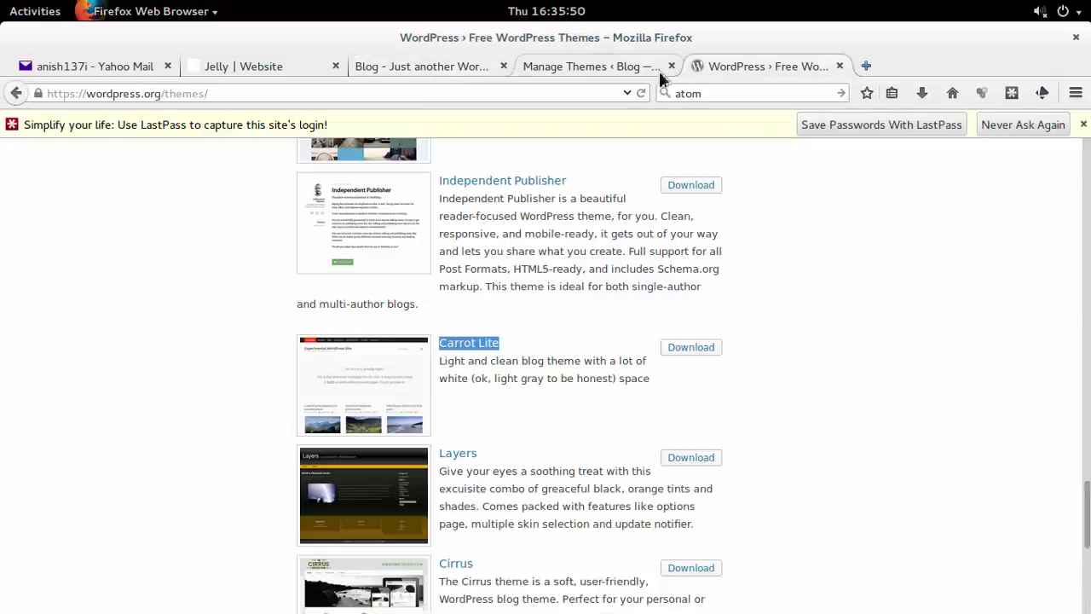
{"action": "left_click", "coordinate": [601, 69]}
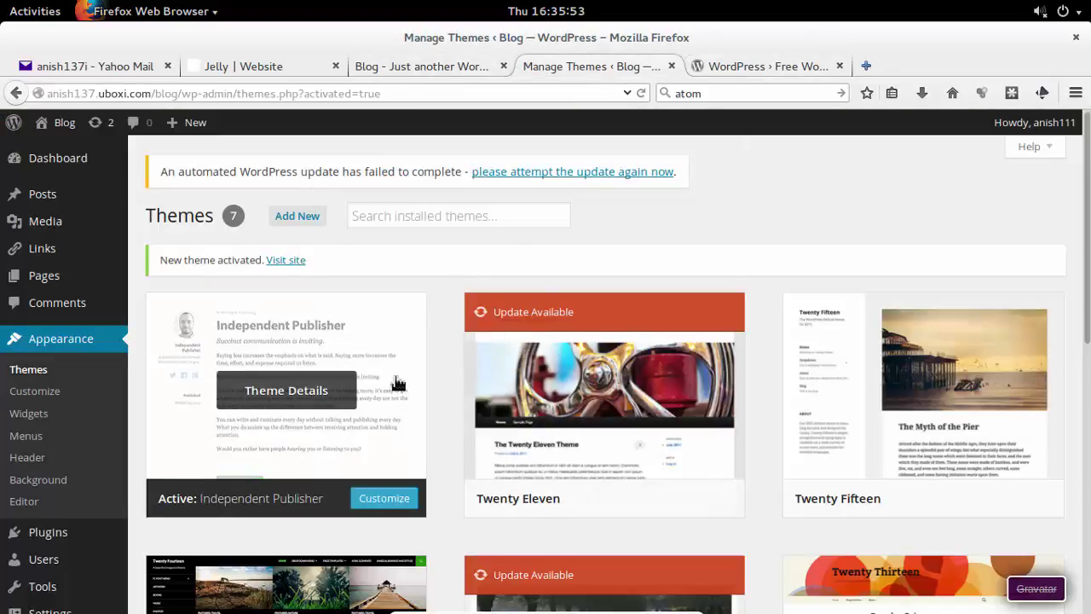
{"action": "scroll", "coordinate": [397, 382], "scroll_direction": "down", "scroll_amount": 3}
{"action": "scroll", "coordinate": [398, 382], "scroll_direction": "down", "scroll_amount": 3}
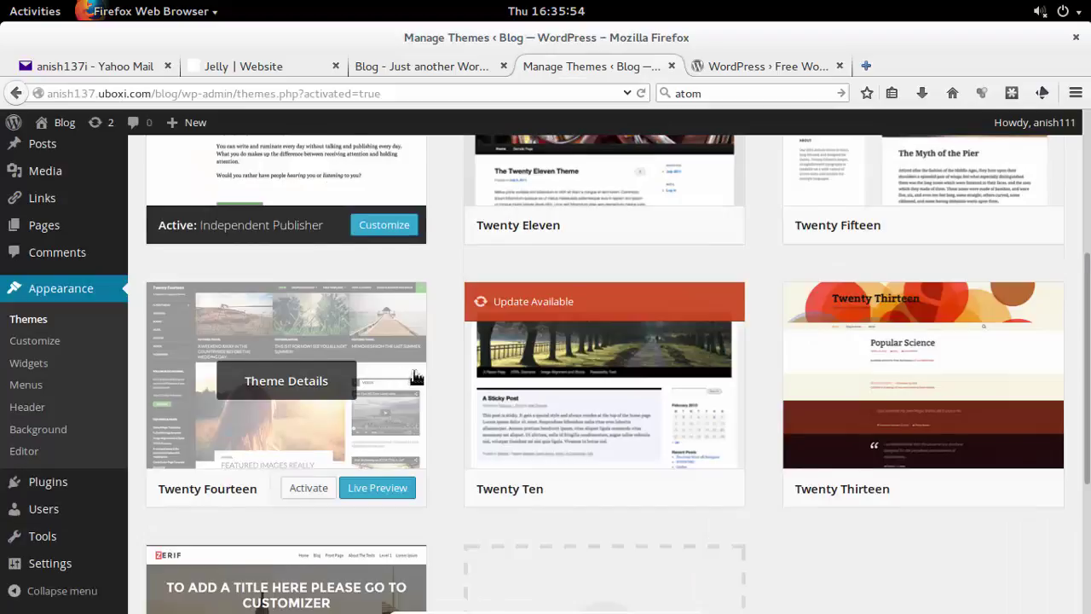
{"action": "scroll", "coordinate": [416, 378], "scroll_direction": "down", "scroll_amount": 5}
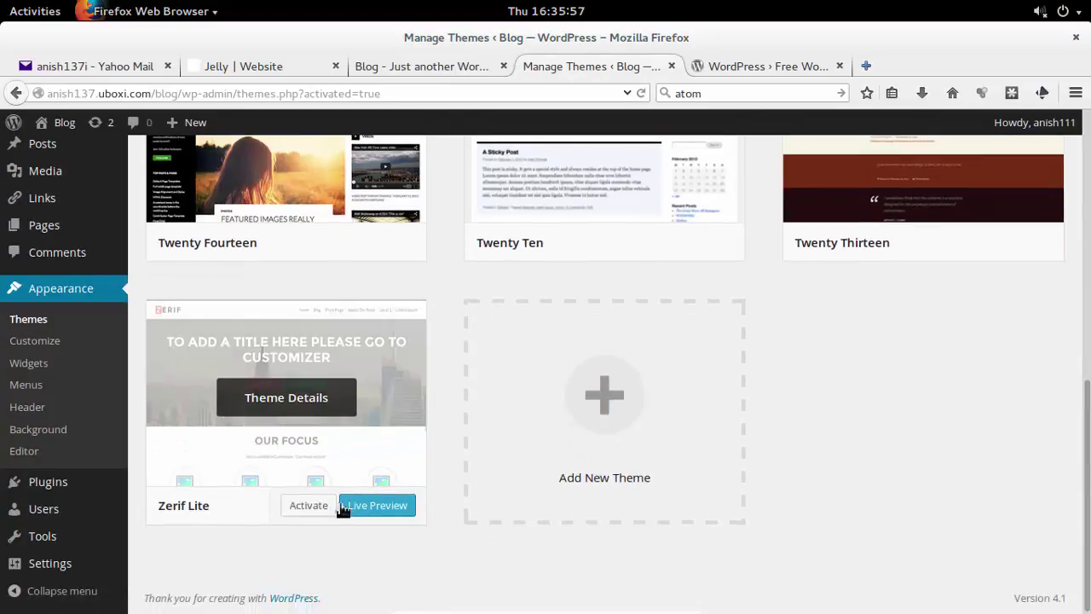
Activate the Zerif Lite theme card, then reload the blog tab to see the Zerif front page.
{"action": "left_click", "coordinate": [310, 507]}
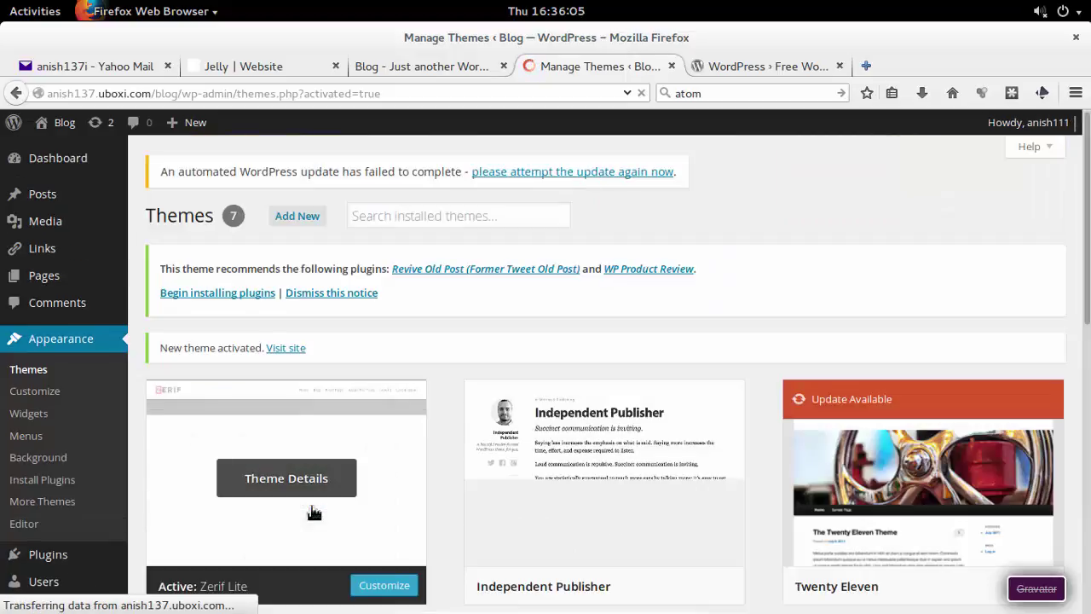
{"action": "left_click", "coordinate": [449, 63]}
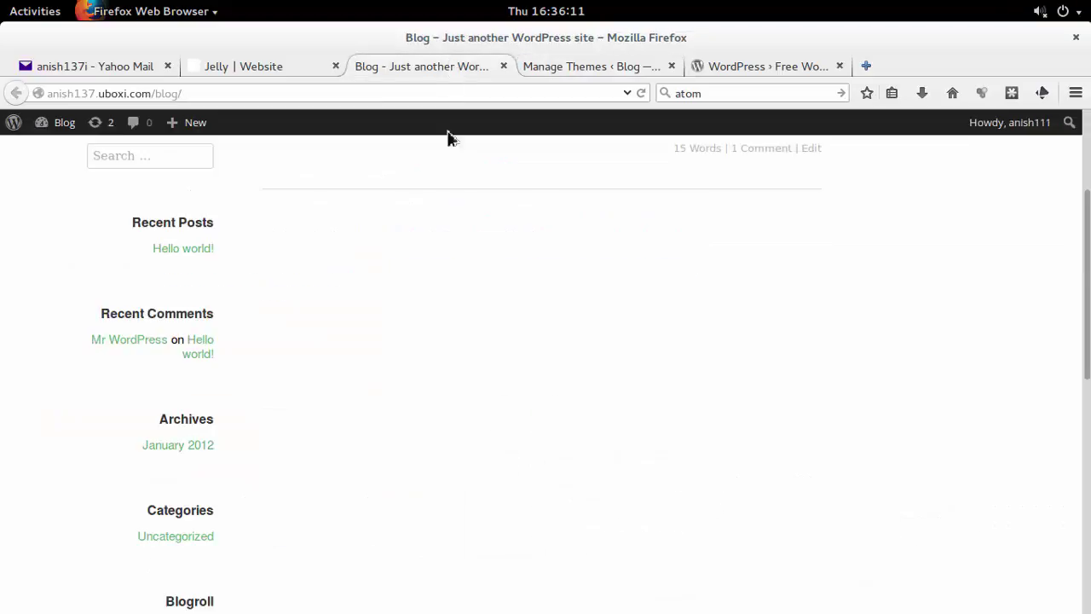
{"action": "left_click", "coordinate": [356, 91]}
{"action": "key", "text": "Return"}
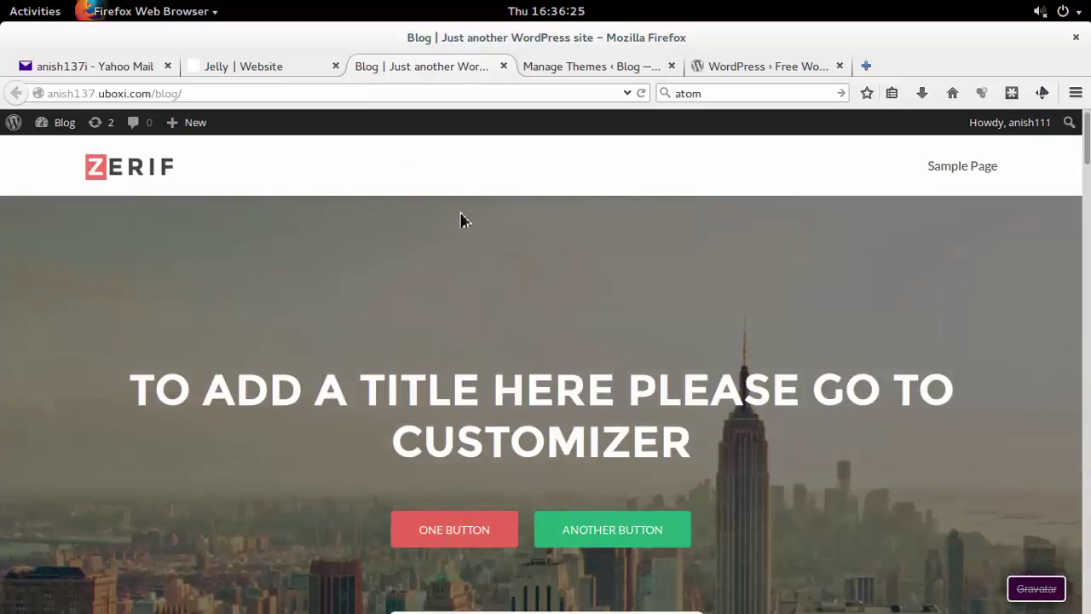
{"action": "scroll", "coordinate": [460, 220], "scroll_direction": "down", "scroll_amount": 6}
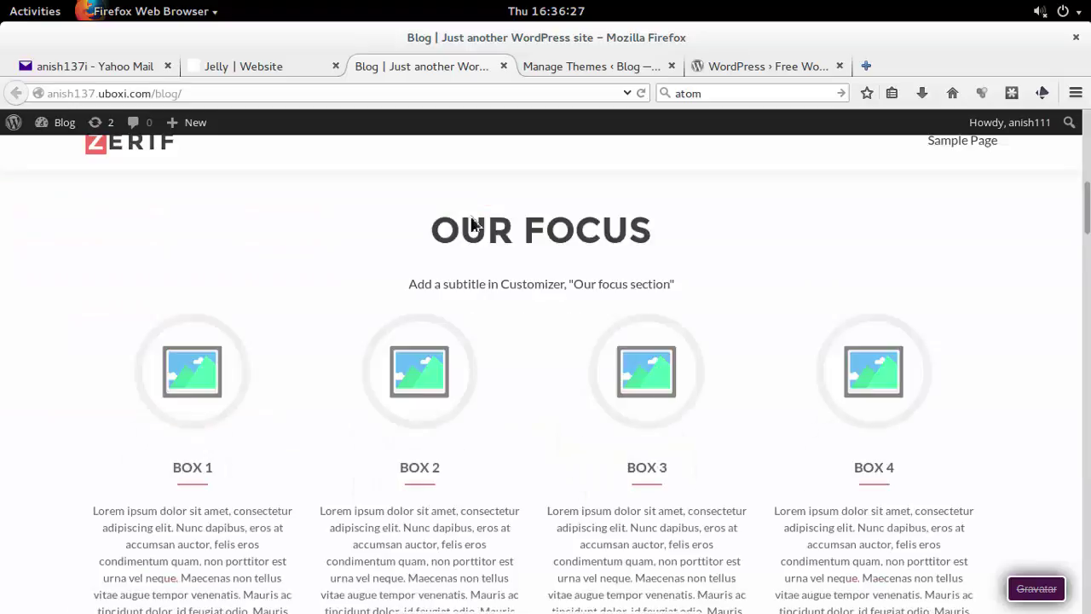
{"action": "scroll", "coordinate": [471, 223], "scroll_direction": "down", "scroll_amount": 10}
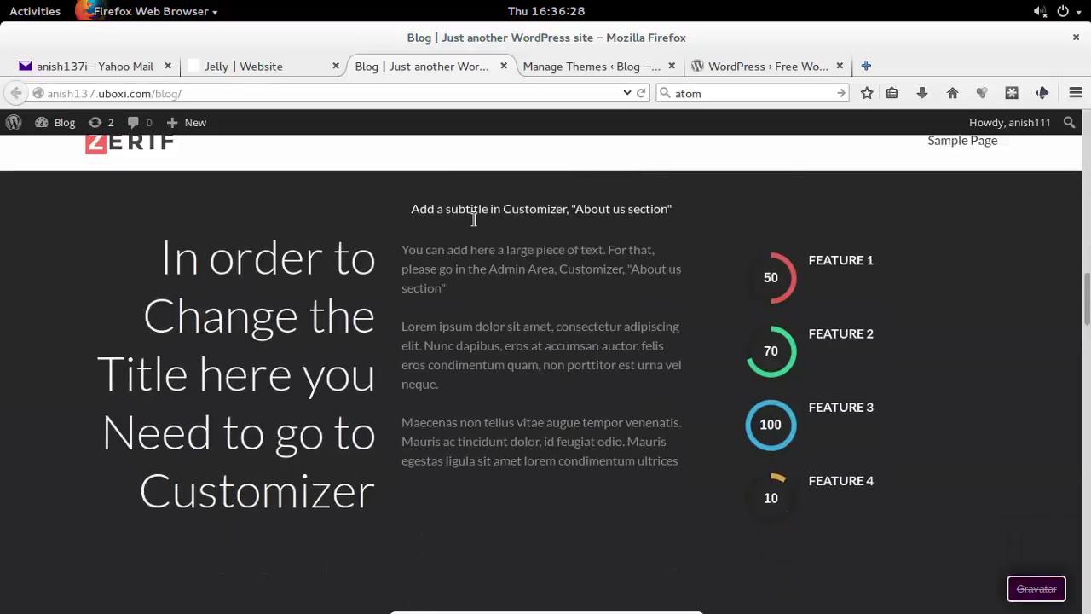
{"action": "scroll", "coordinate": [474, 220], "scroll_direction": "down", "scroll_amount": 10}
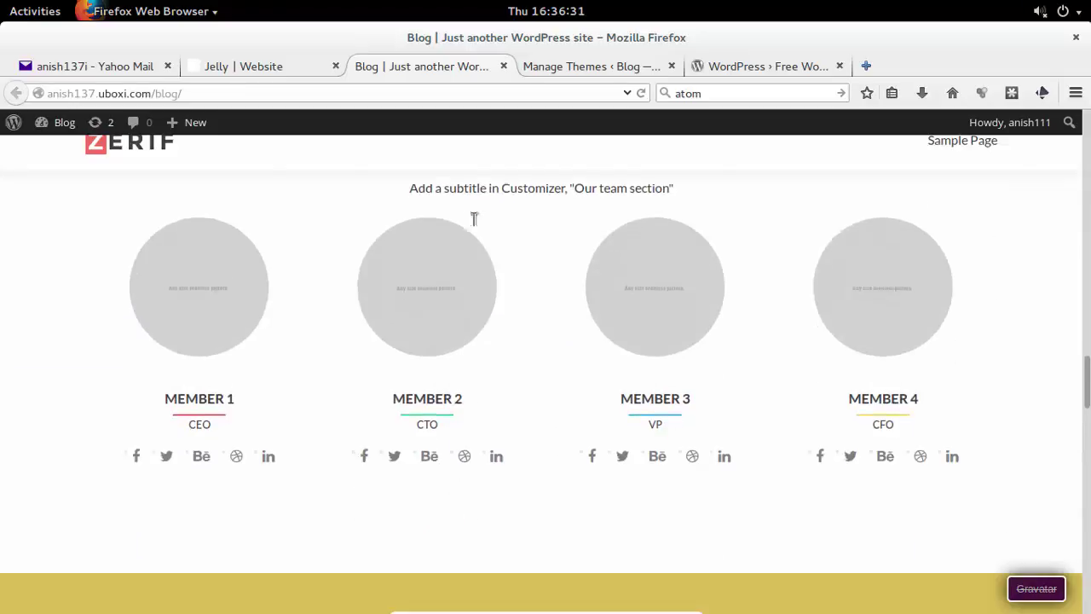
{"action": "scroll", "coordinate": [474, 221], "scroll_direction": "down", "scroll_amount": 10}
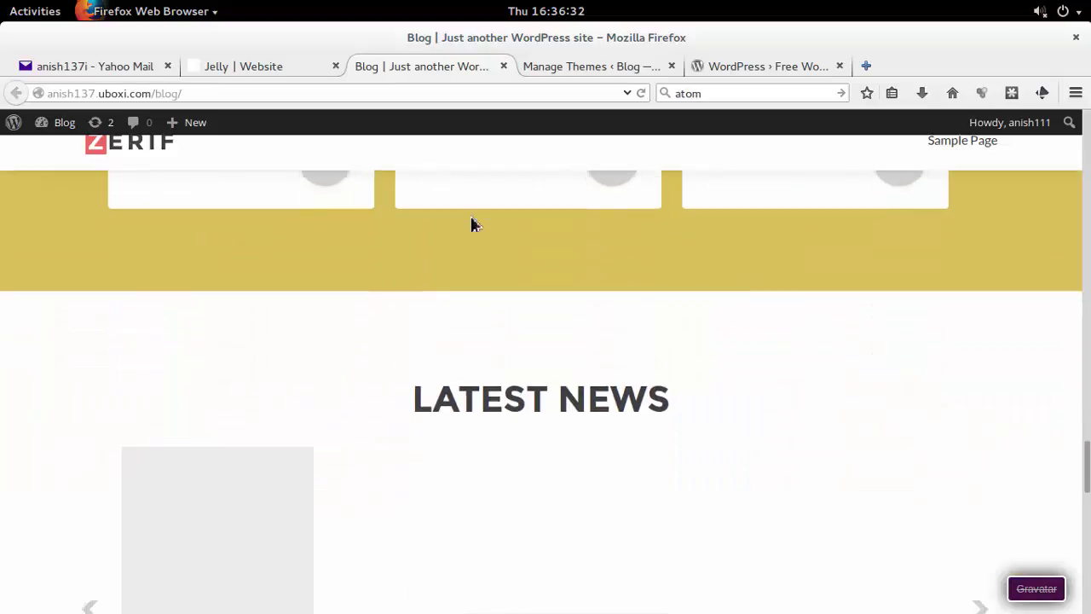
{"action": "scroll", "coordinate": [471, 225], "scroll_direction": "down", "scroll_amount": 10}
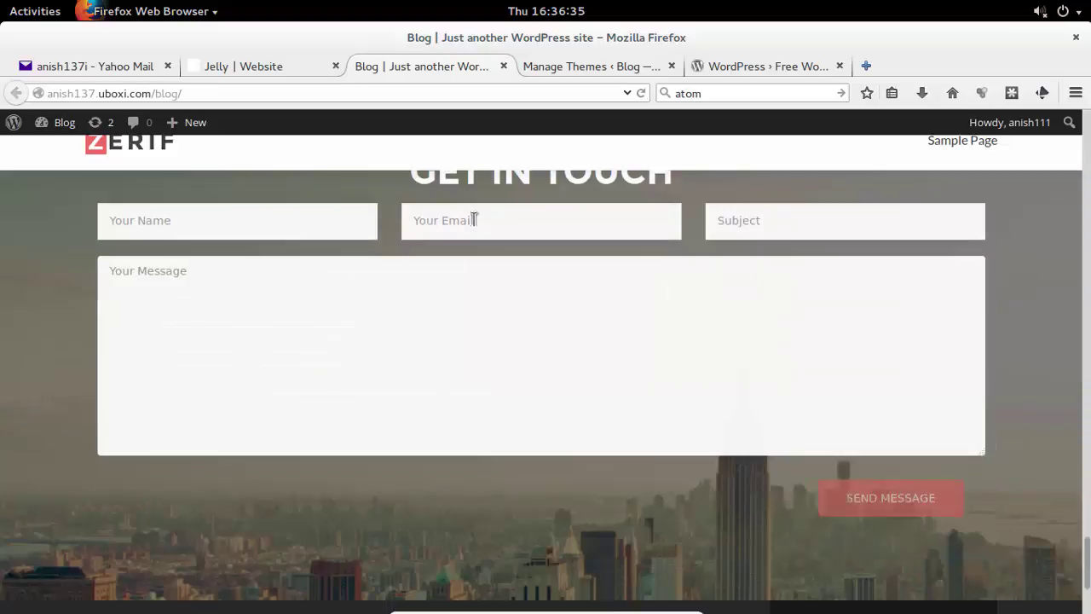
{"action": "scroll", "coordinate": [474, 220], "scroll_direction": "down", "scroll_amount": 3}
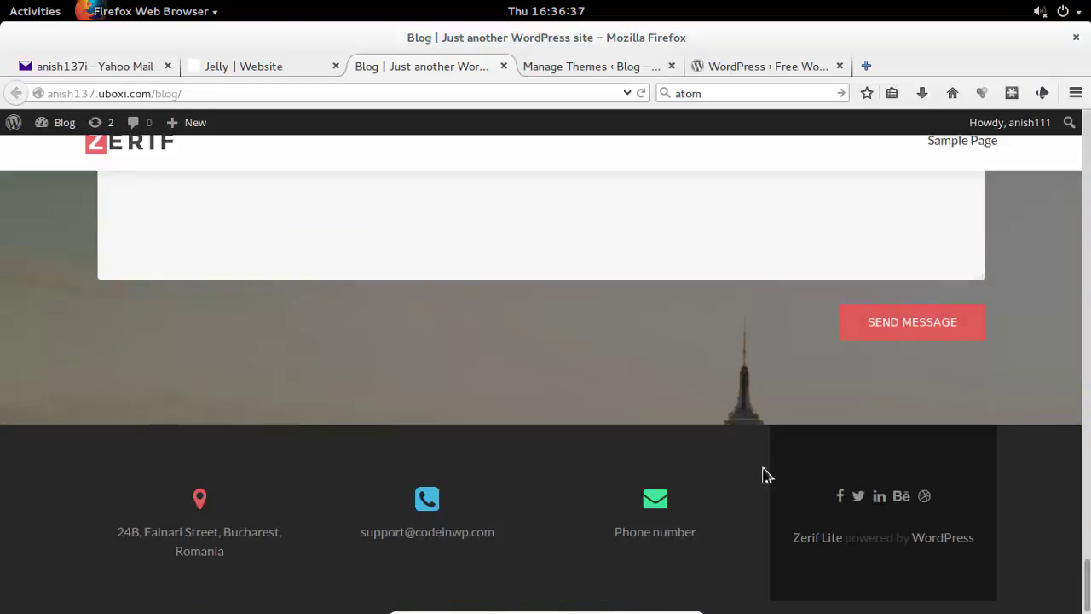
{"action": "scroll", "coordinate": [867, 317], "scroll_direction": "up", "scroll_amount": 10}
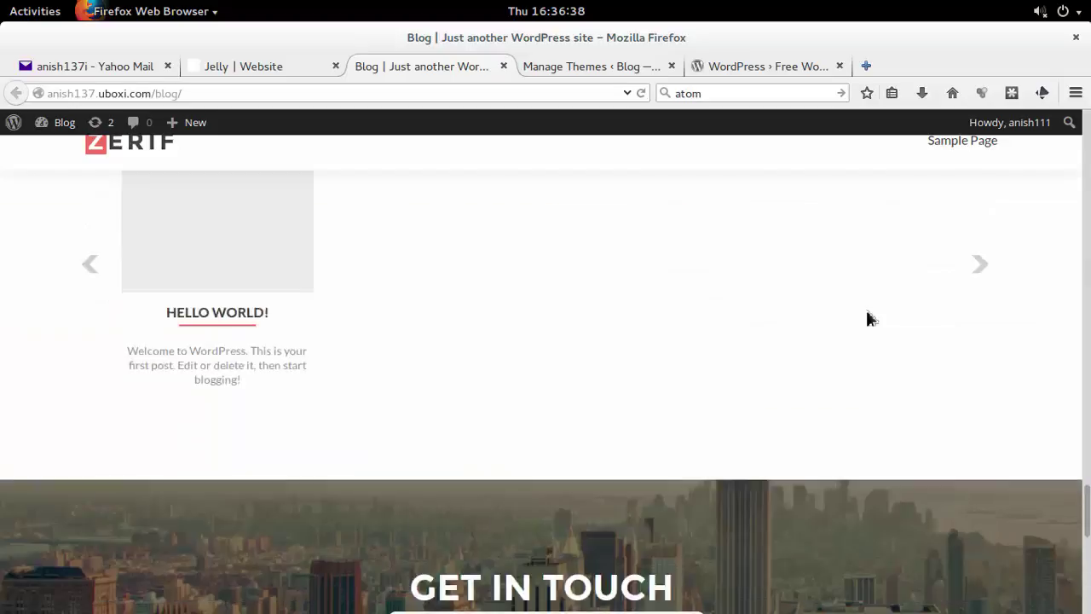
{"action": "scroll", "coordinate": [867, 316], "scroll_direction": "up", "scroll_amount": 10}
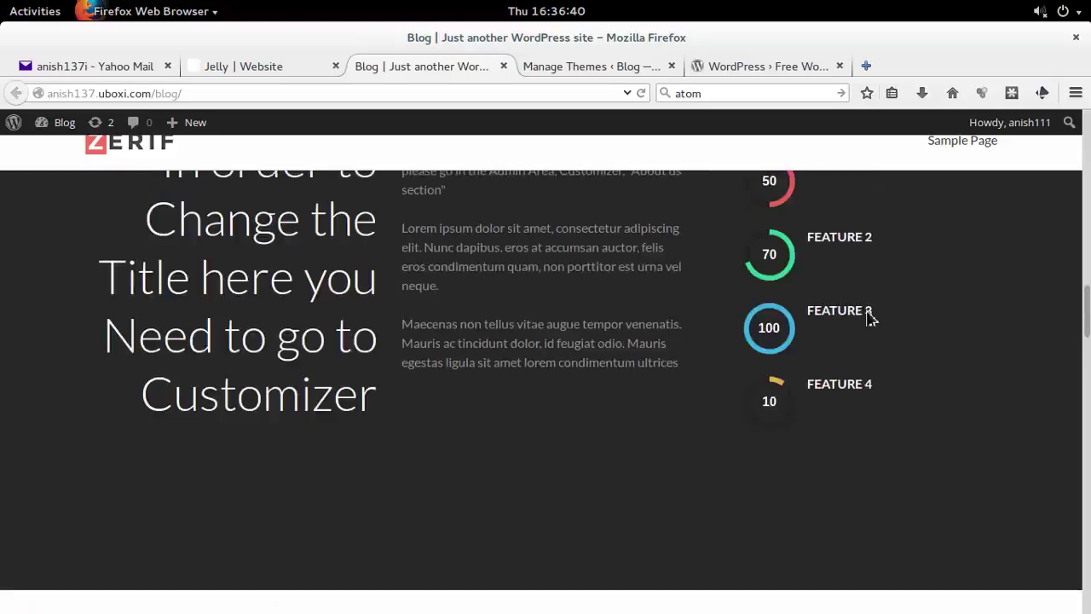
{"action": "scroll", "coordinate": [870, 318], "scroll_direction": "up", "scroll_amount": 10}
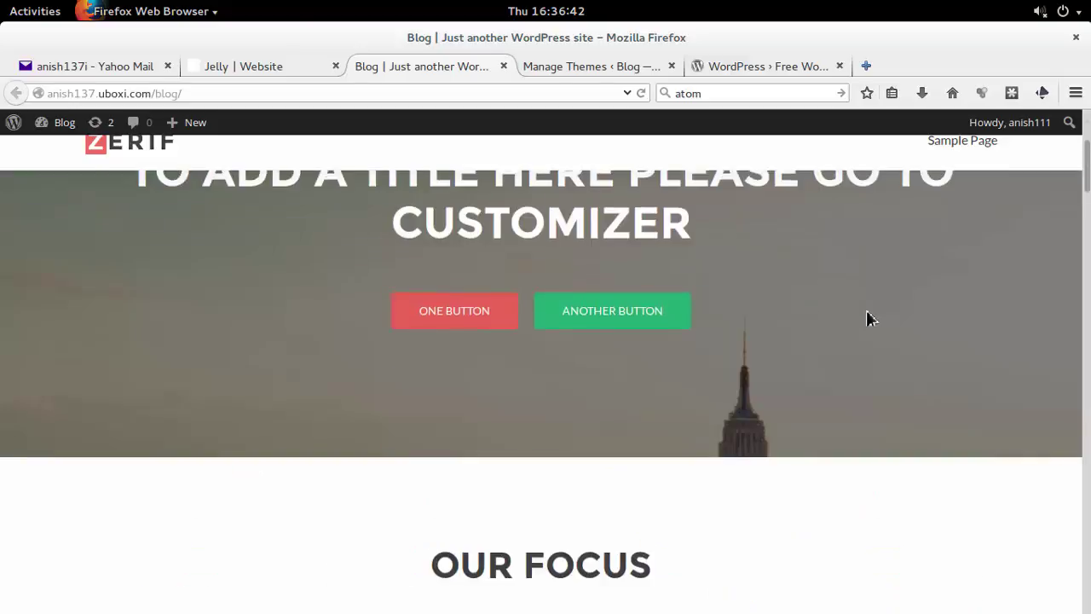